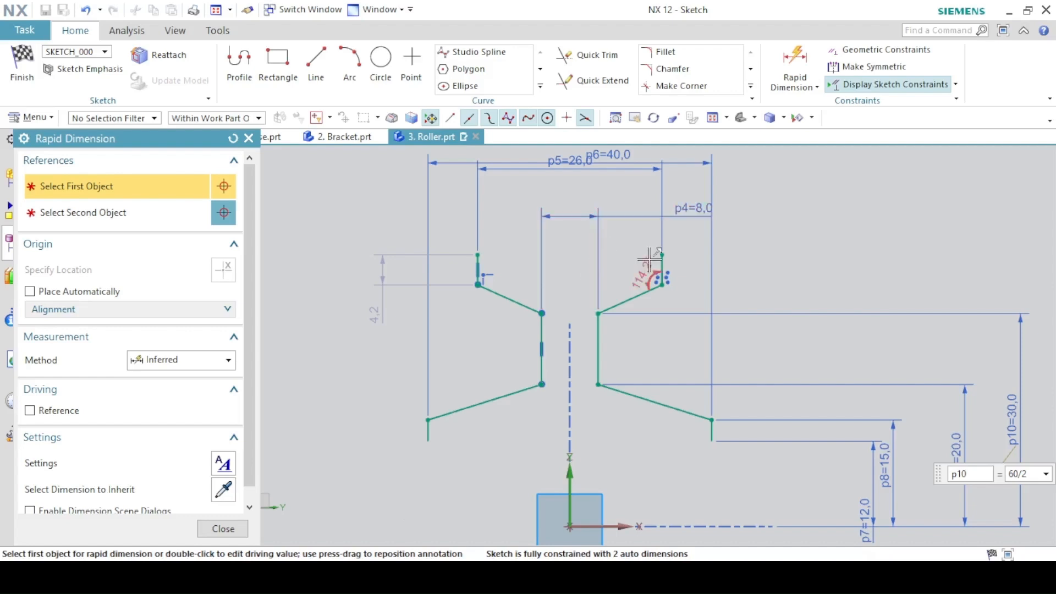
- Dimension the height of the upper flange endpoint above the horizontal centreline and set it to 76/2
click(662, 256)
click(576, 519)
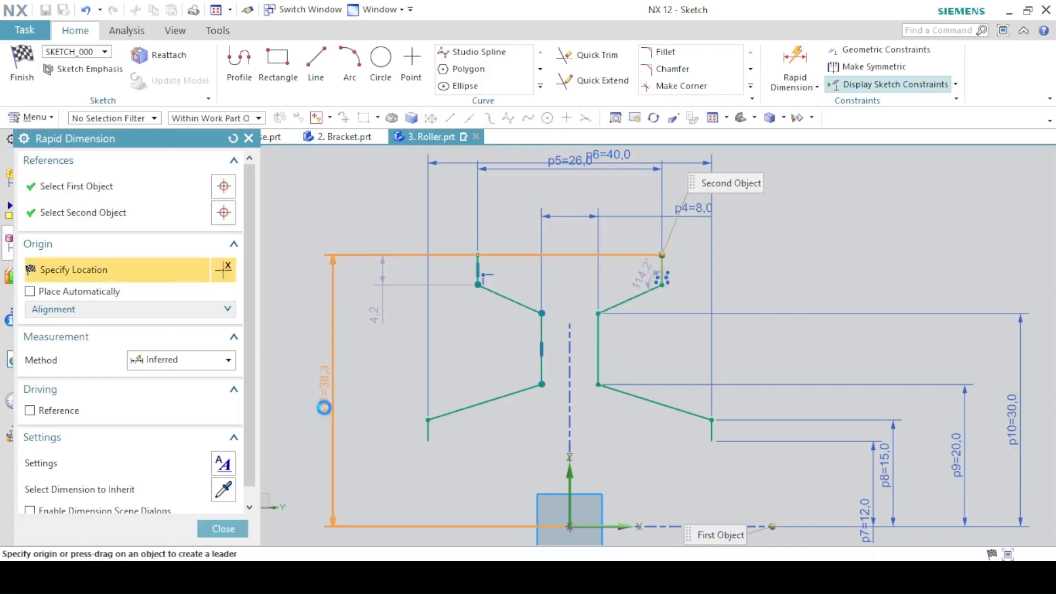
click(324, 405)
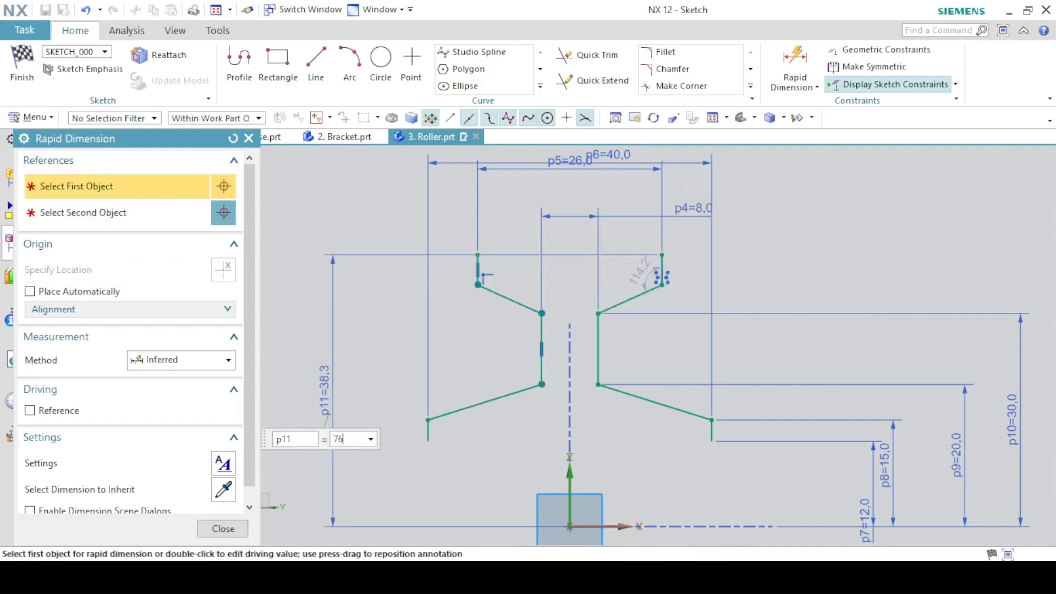
text(76/2)
key(Return)
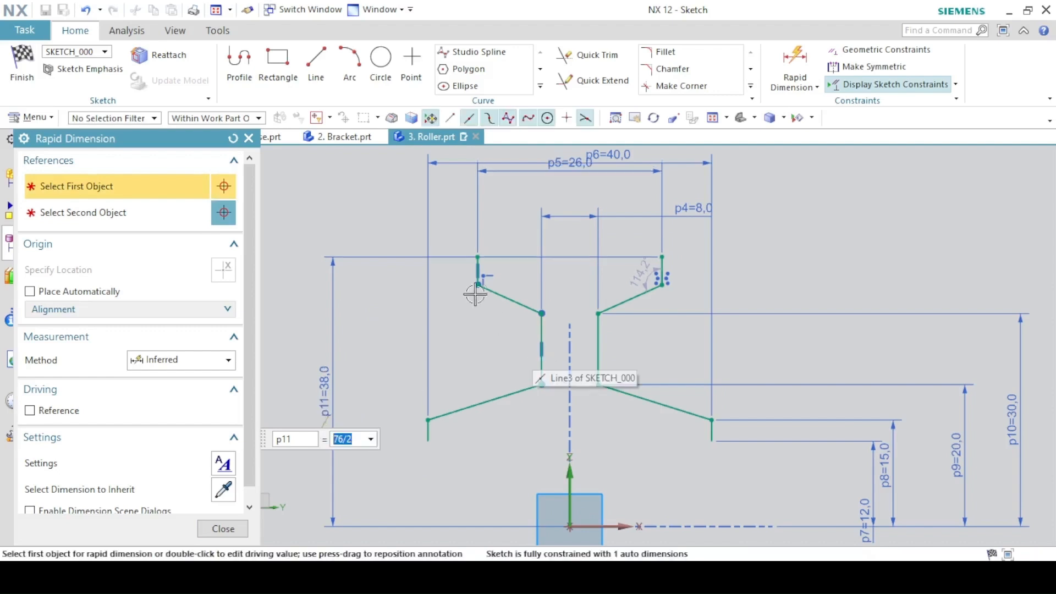
- Dimension the height of the left flange's inner corner above the horizontal centreline and set it to 70/2
click(478, 285)
click(611, 526)
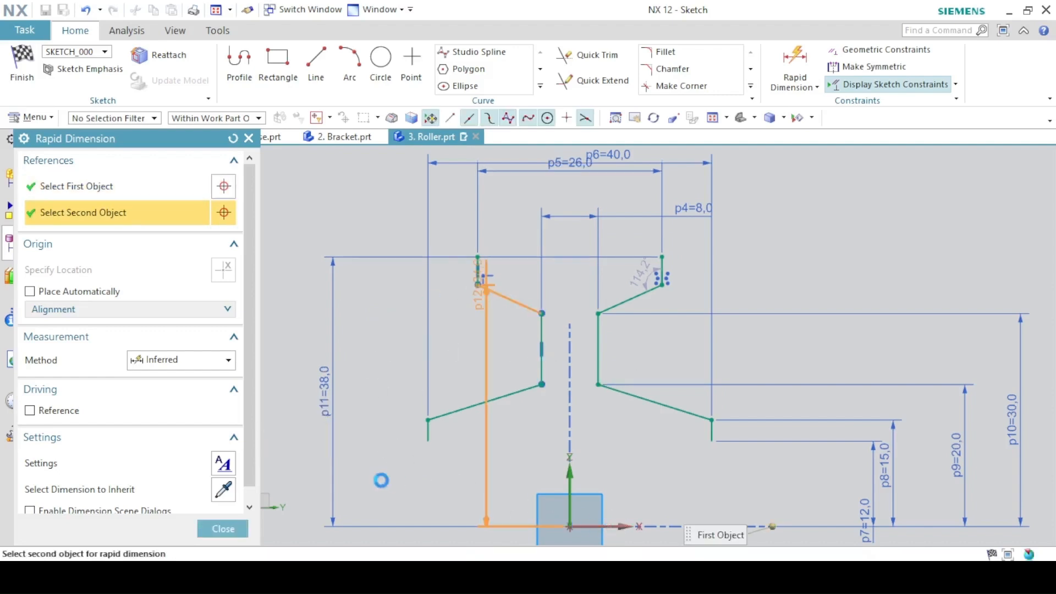
click(367, 423)
text(70/2)
key(Return)
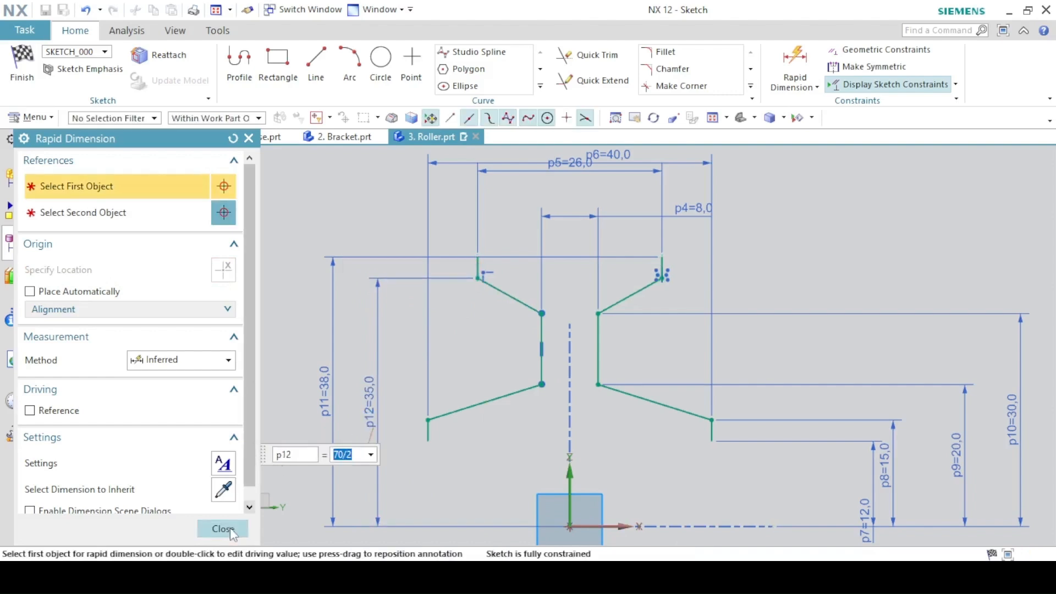
click(223, 528)
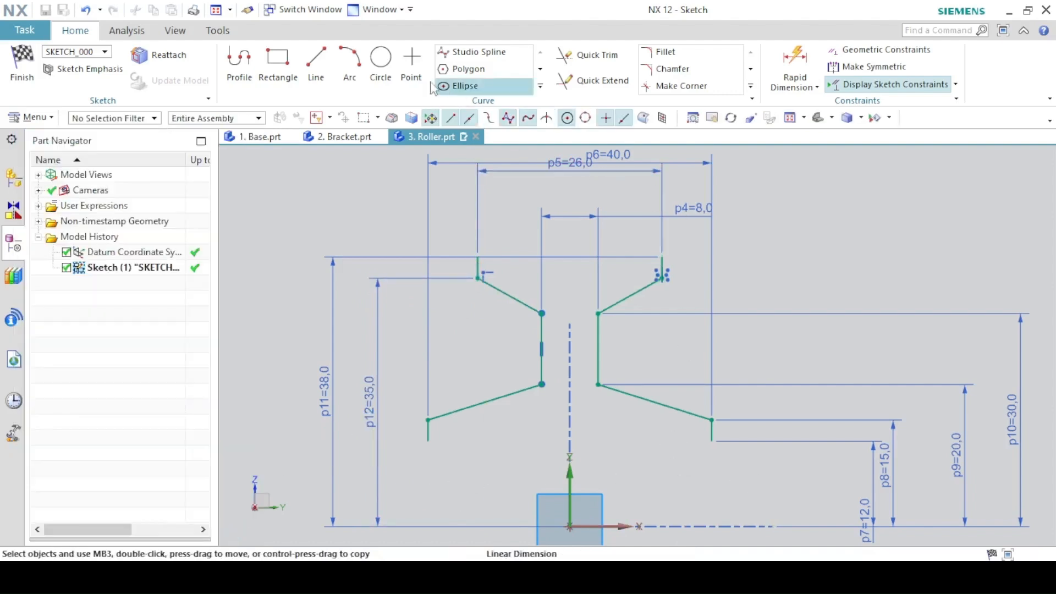
- Close the roller profile with horizontal lines joining its two upper endpoints and its two lower endpoints
click(317, 61)
click(478, 257)
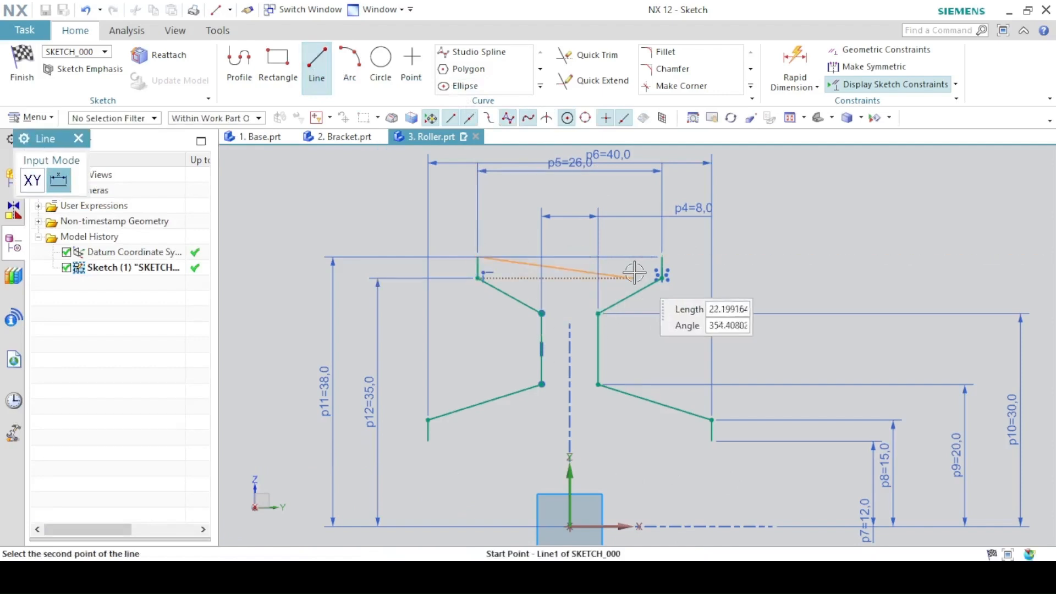
click(662, 257)
click(428, 442)
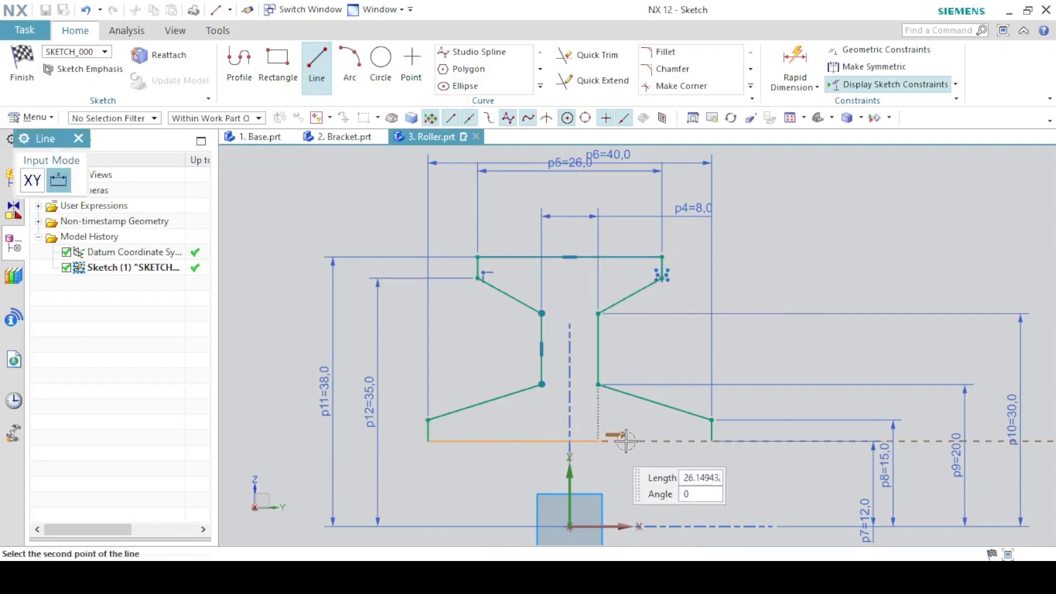
click(712, 441)
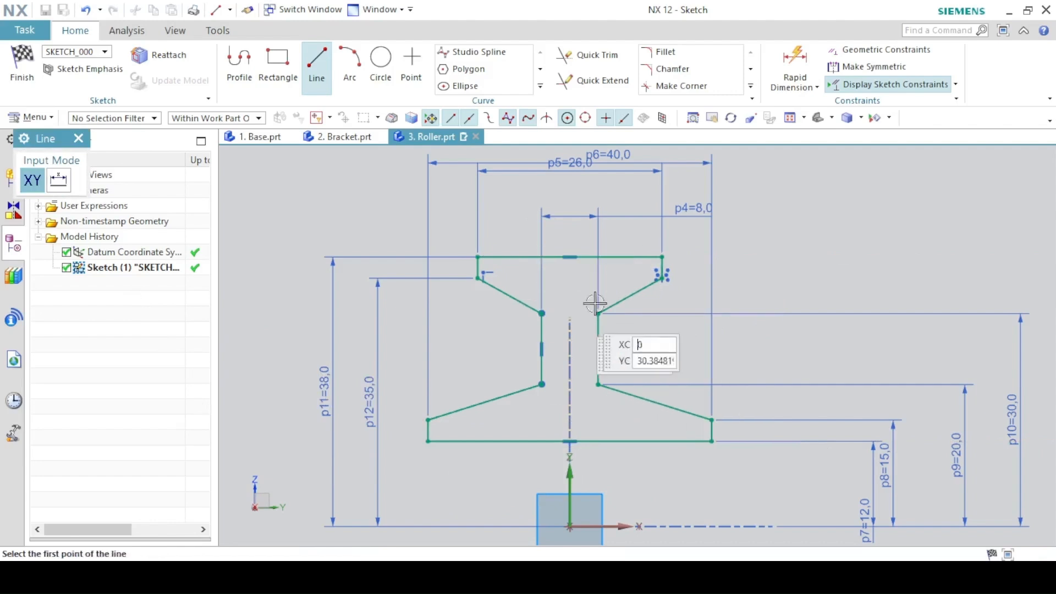
- Finish the sketch and revolve the profile 360° about the Y axis
click(19, 66)
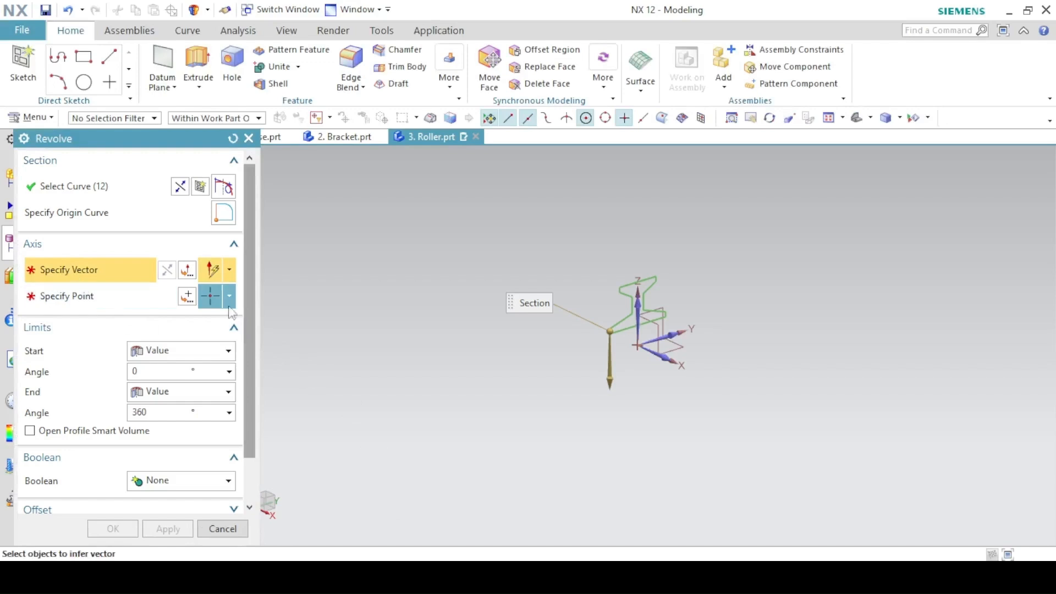
click(690, 327)
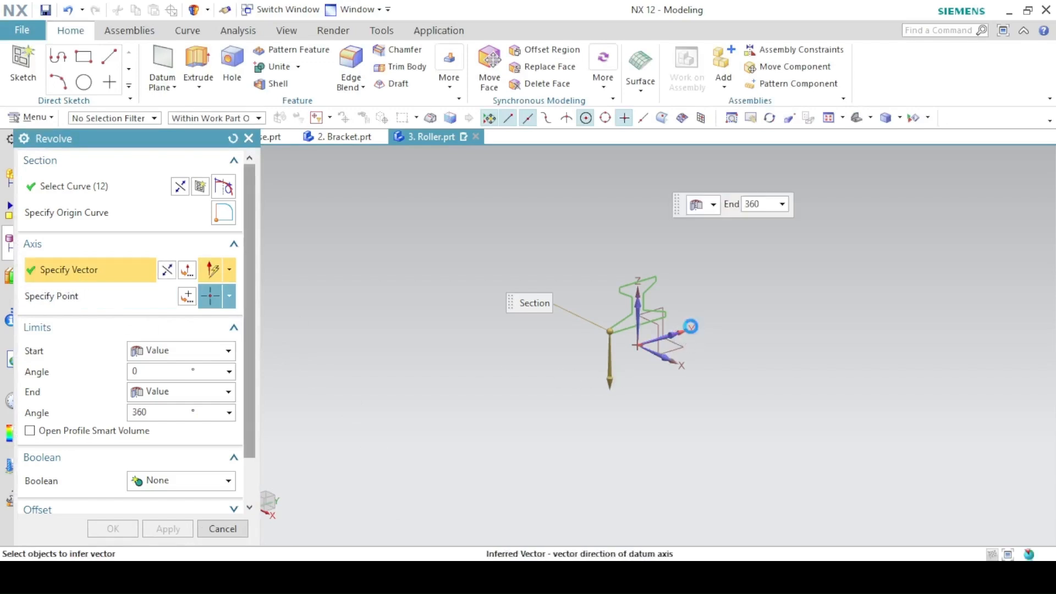
click(112, 528)
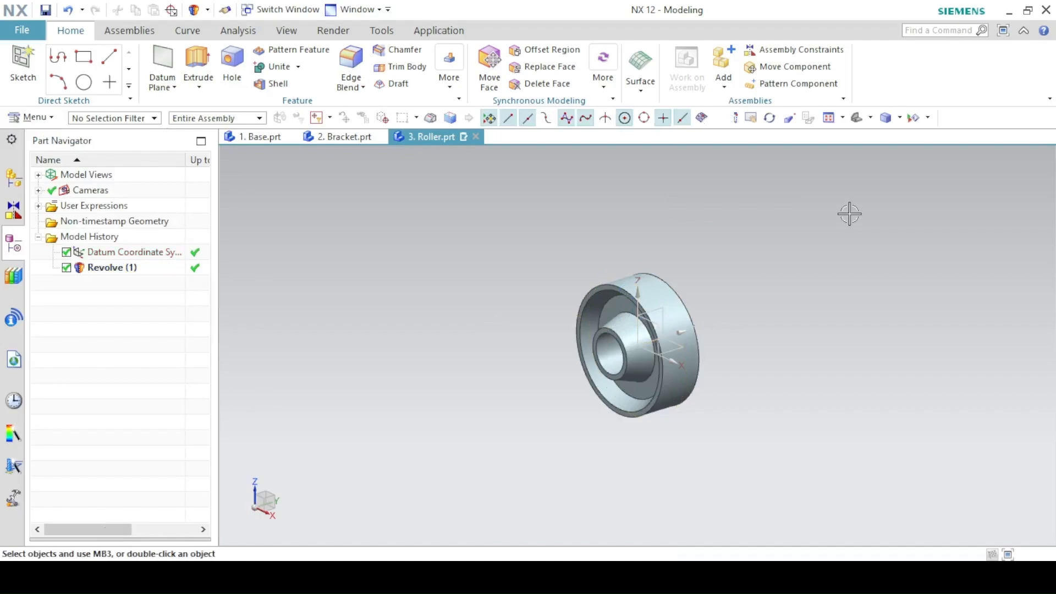
- Change the roller body's display colour to Strong Salmon
click(877, 120)
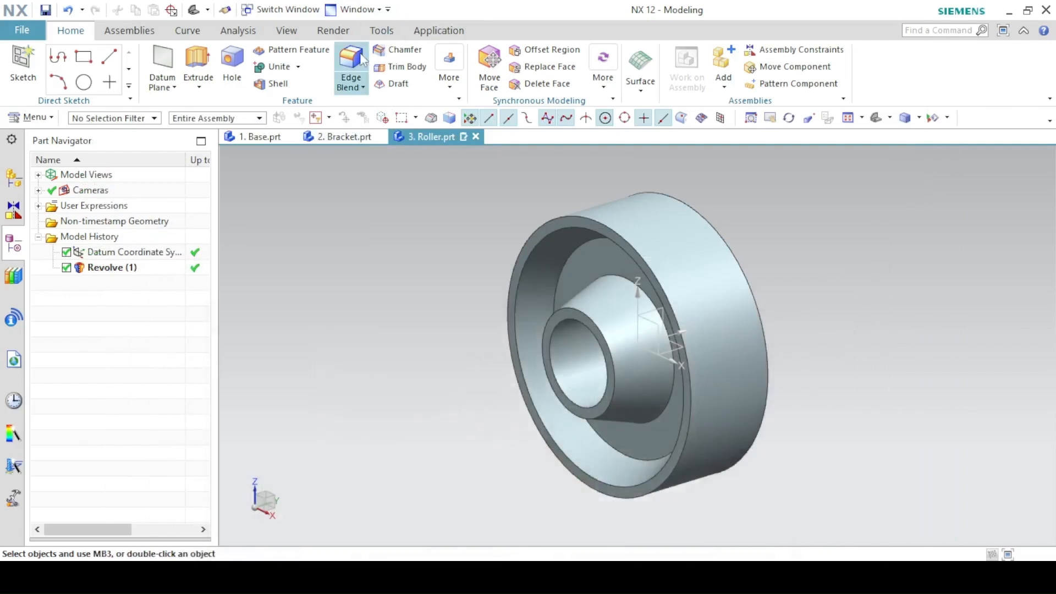
click(286, 31)
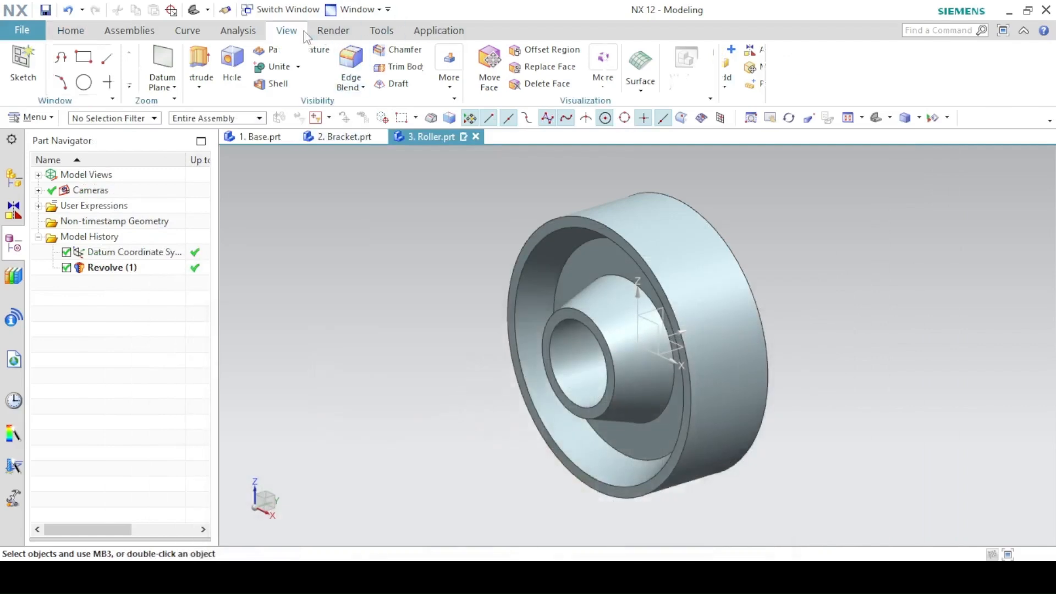
click(547, 69)
click(630, 229)
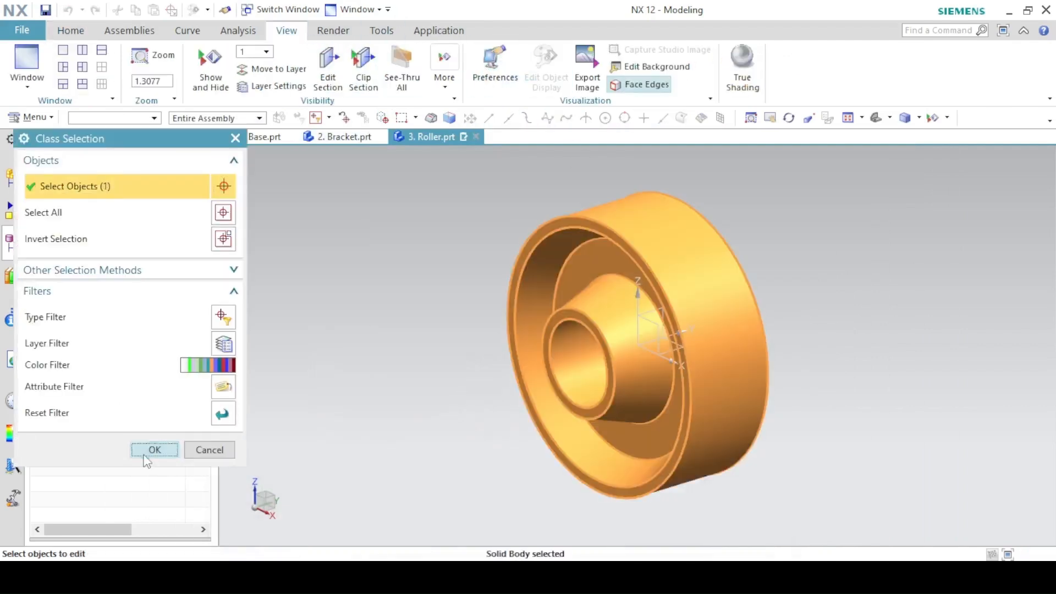
click(148, 453)
click(204, 233)
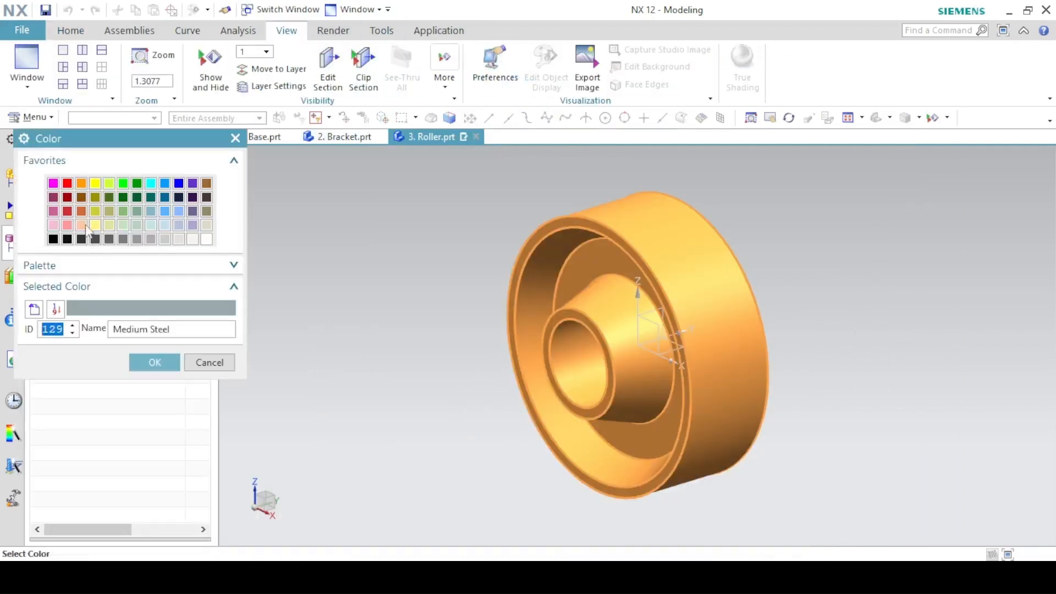
click(68, 223)
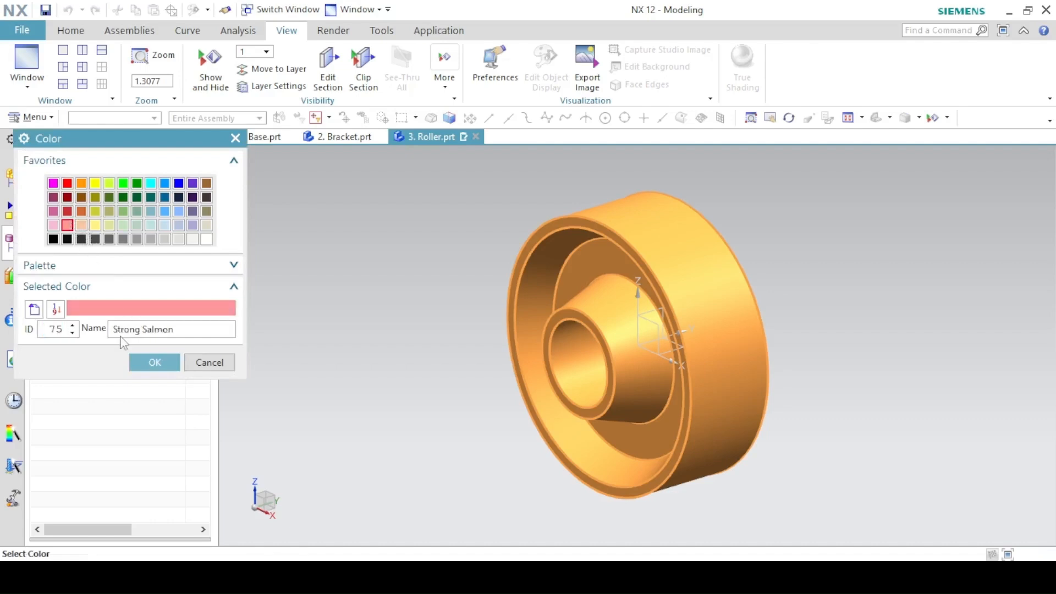
click(167, 361)
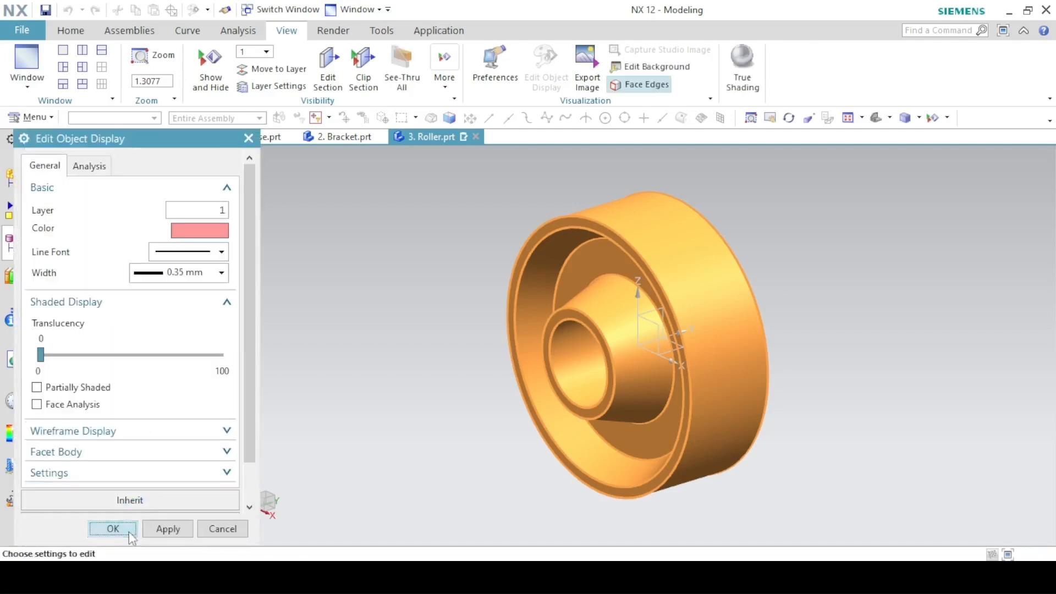
click(128, 530)
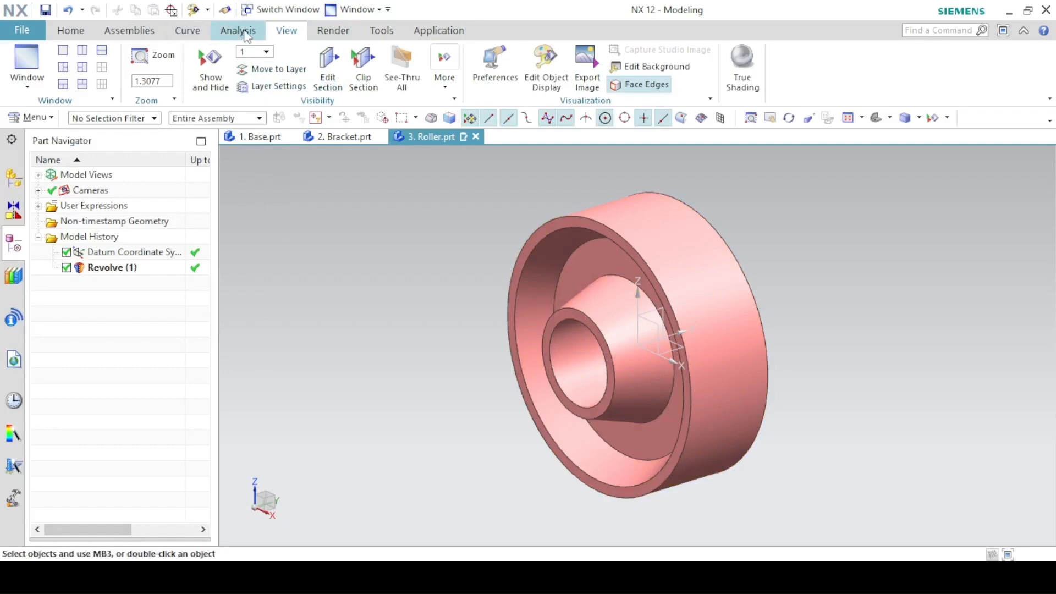
- Hide all objects except the solid body and save the roller part
click(220, 66)
click(241, 177)
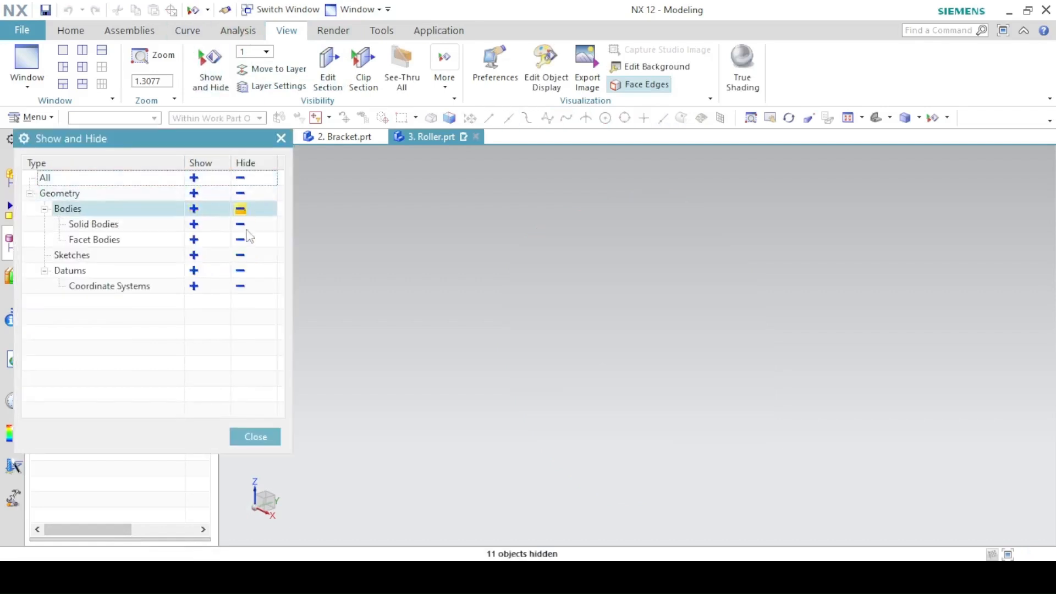
click(194, 224)
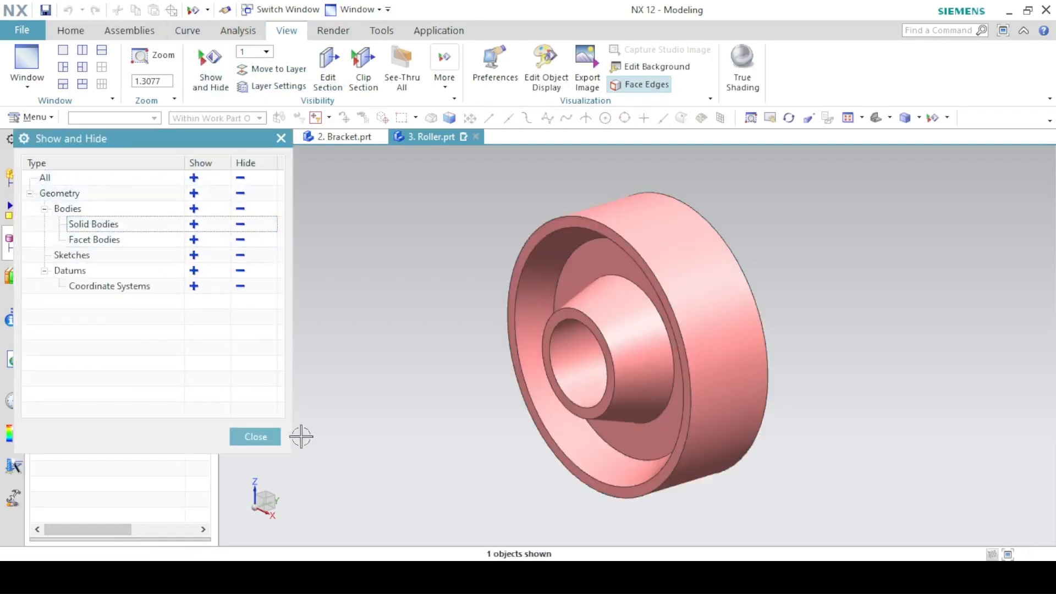
click(267, 439)
click(46, 11)
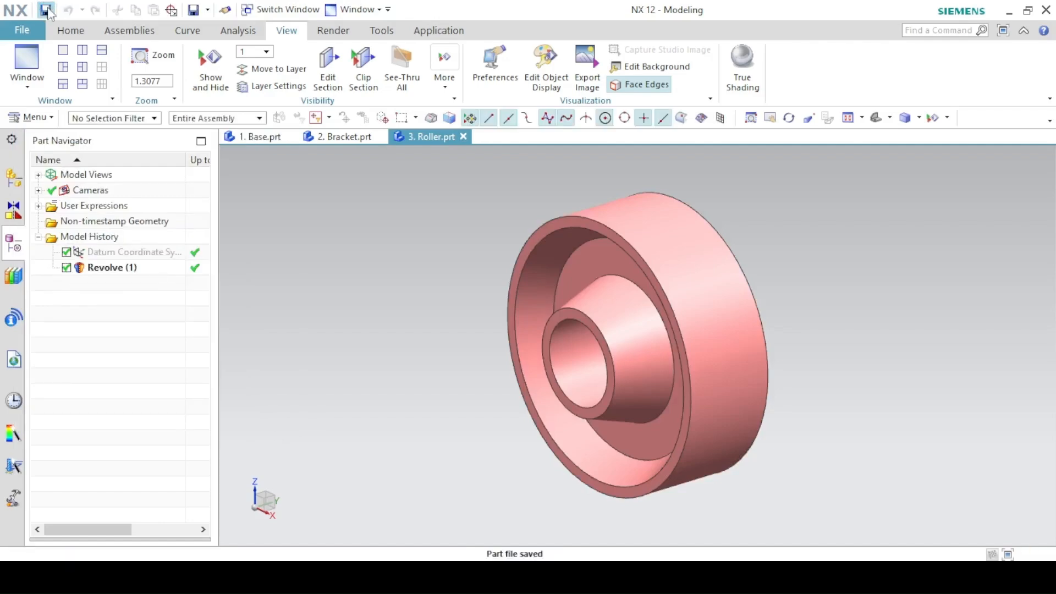
- Bring up the shaft drawing in the image viewer and create a new millimetre model part named 4. Shaft
click(29, 35)
click(34, 50)
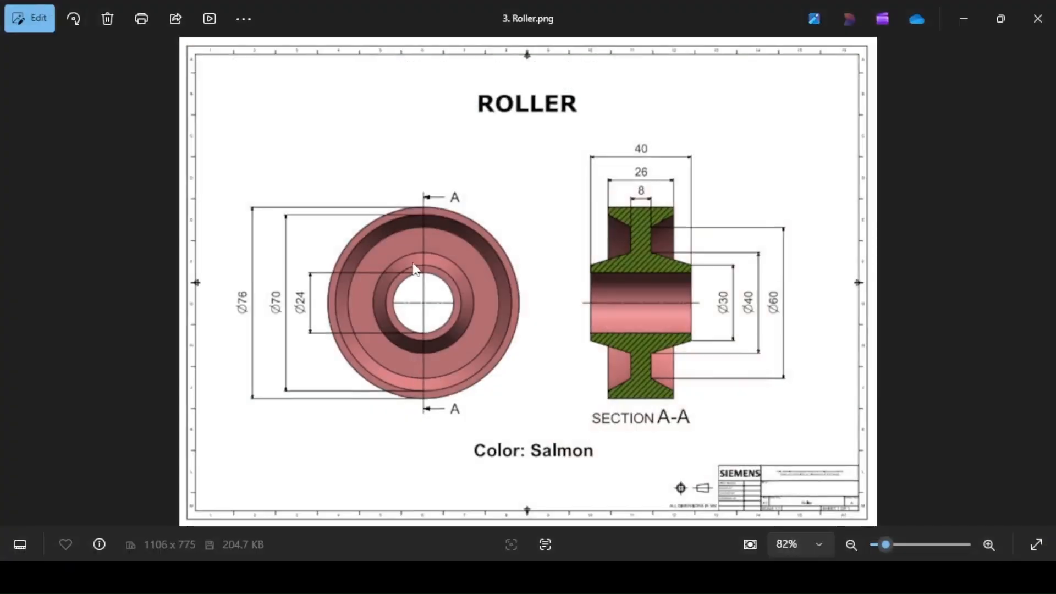
key(Right)
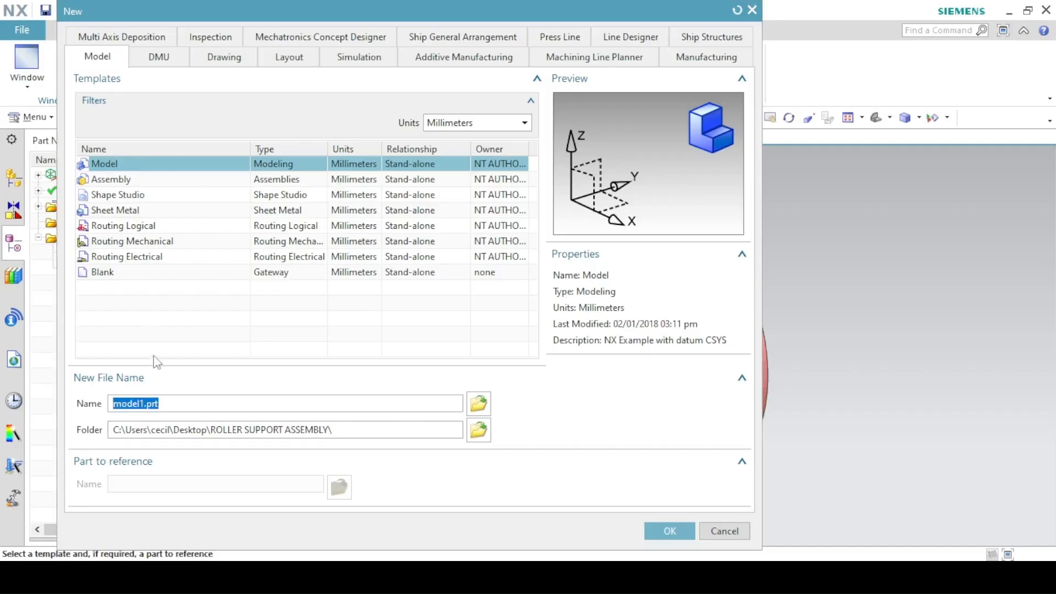
text(4. Shaft)
click(679, 535)
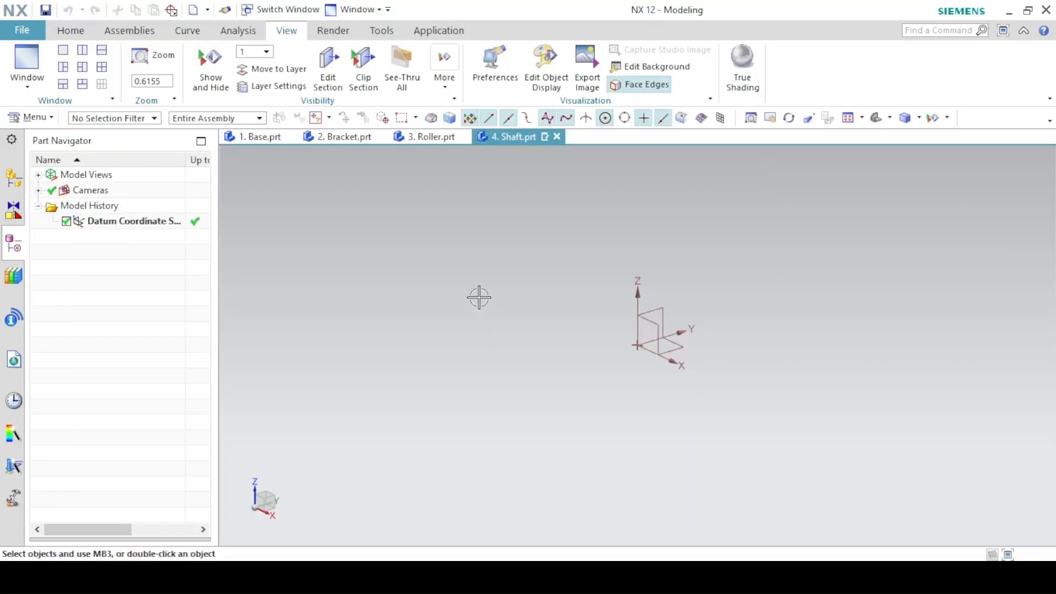
- Start a Revolve and create its section sketch on the YZ datum plane
click(71, 31)
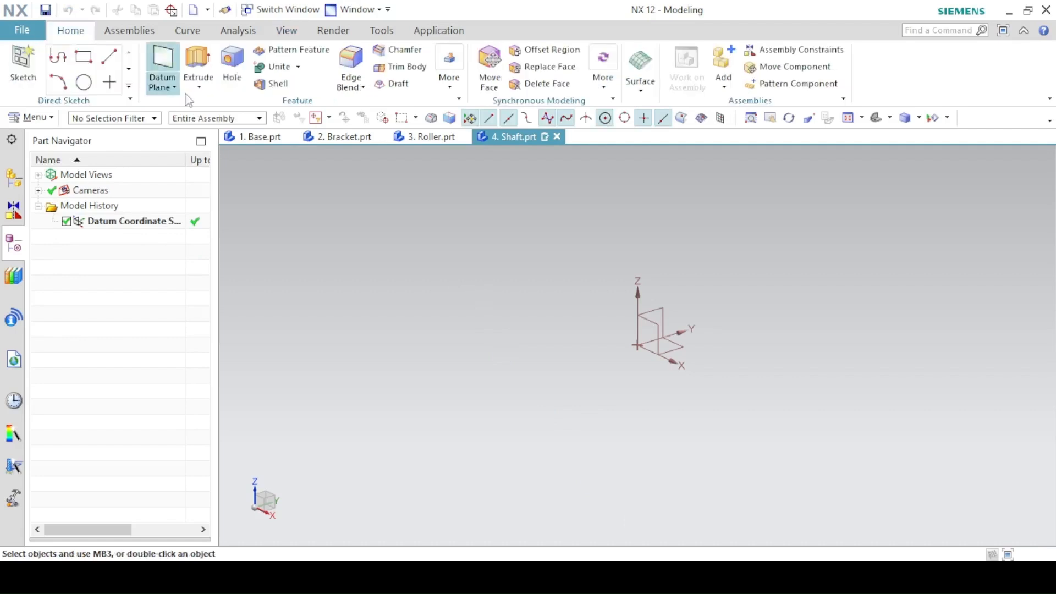
click(199, 87)
click(213, 129)
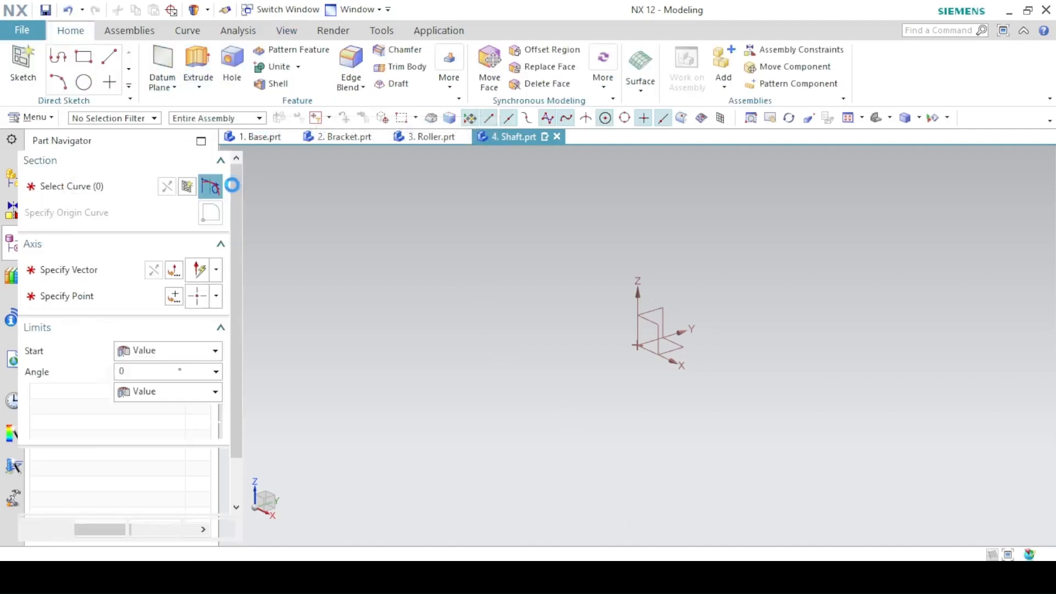
click(203, 191)
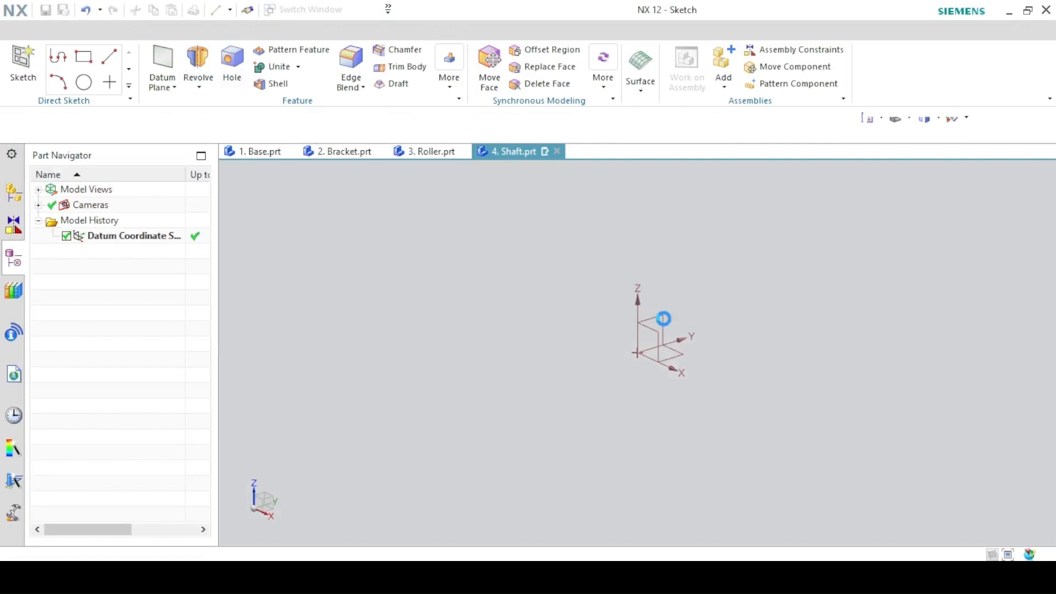
click(156, 331)
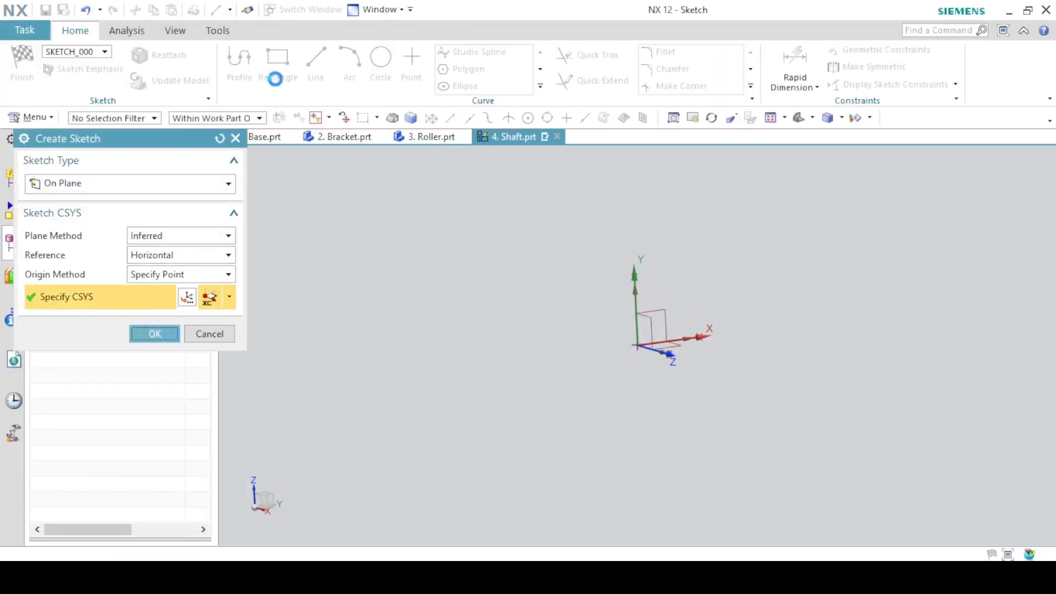
- Check the shaft drawing in the image viewer and sketch an open stepped profile with segments about 33, 73, 17, 104, 23, 57 and 23 mm long
click(404, 575)
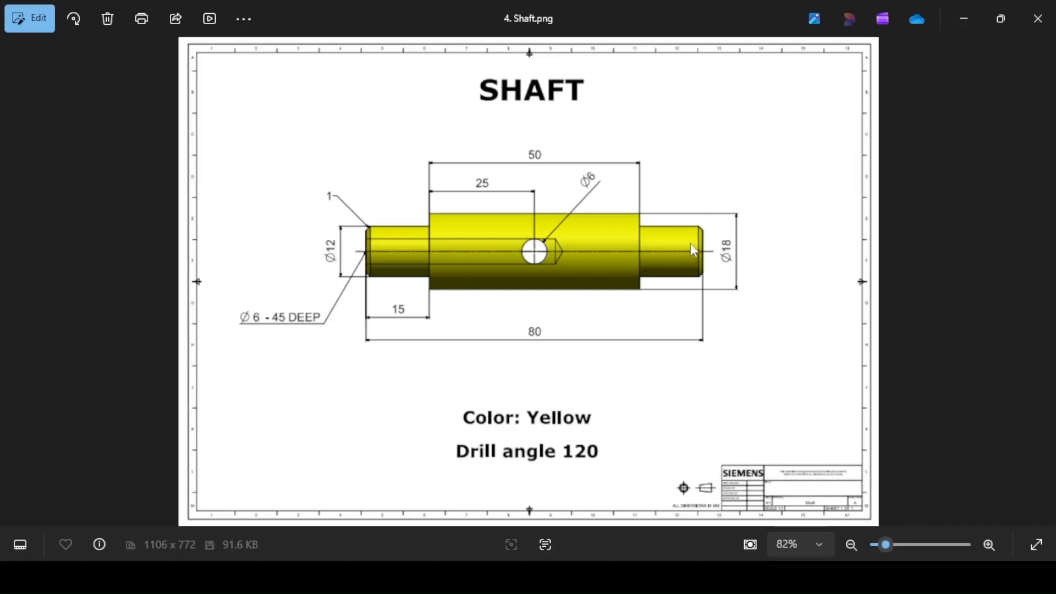
click(324, 575)
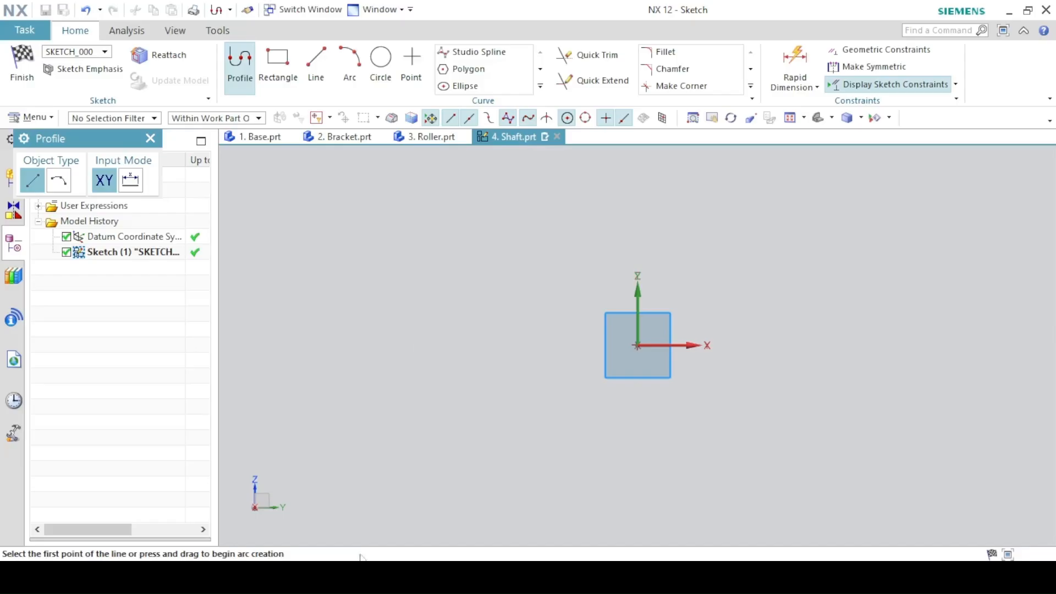
click(404, 354)
click(404, 295)
click(536, 294)
click(536, 264)
click(723, 265)
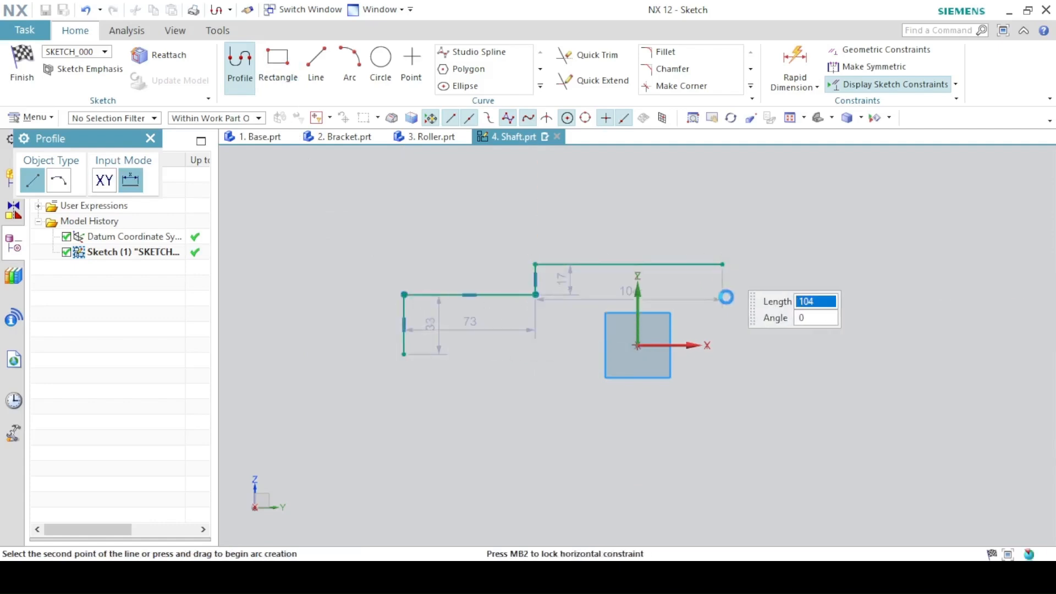
click(723, 305)
click(825, 333)
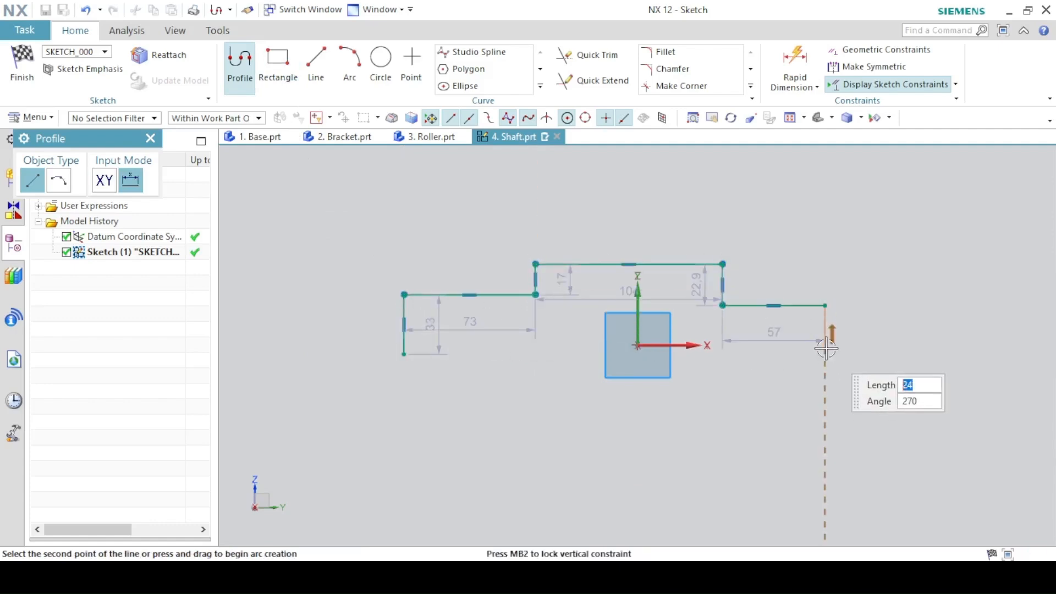
click(823, 347)
click(253, 62)
- Make the two outer horizontal lines of the stepped shaft profile collinear
click(472, 295)
click(771, 305)
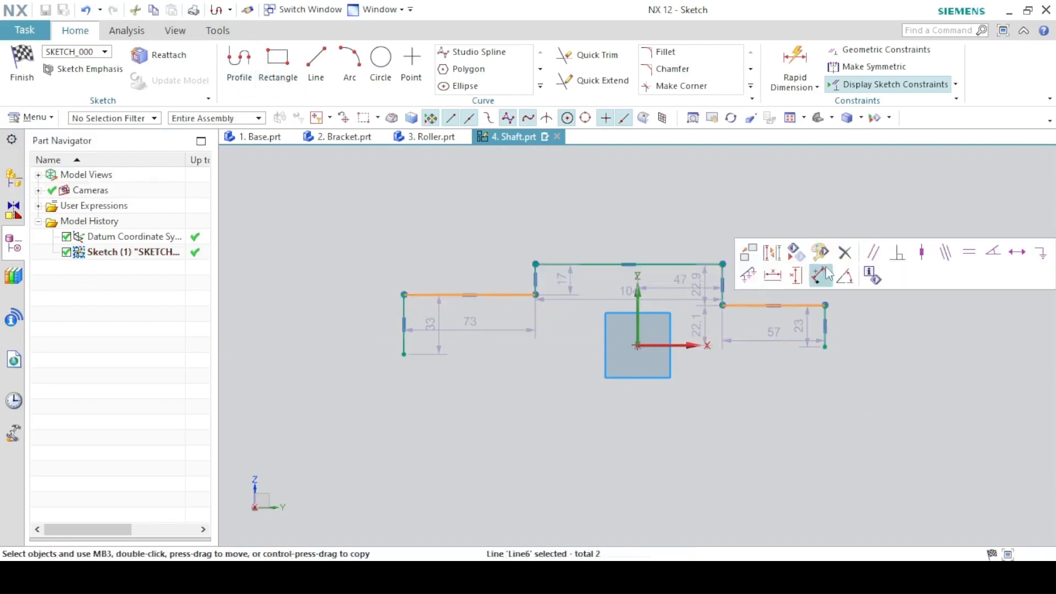
click(946, 252)
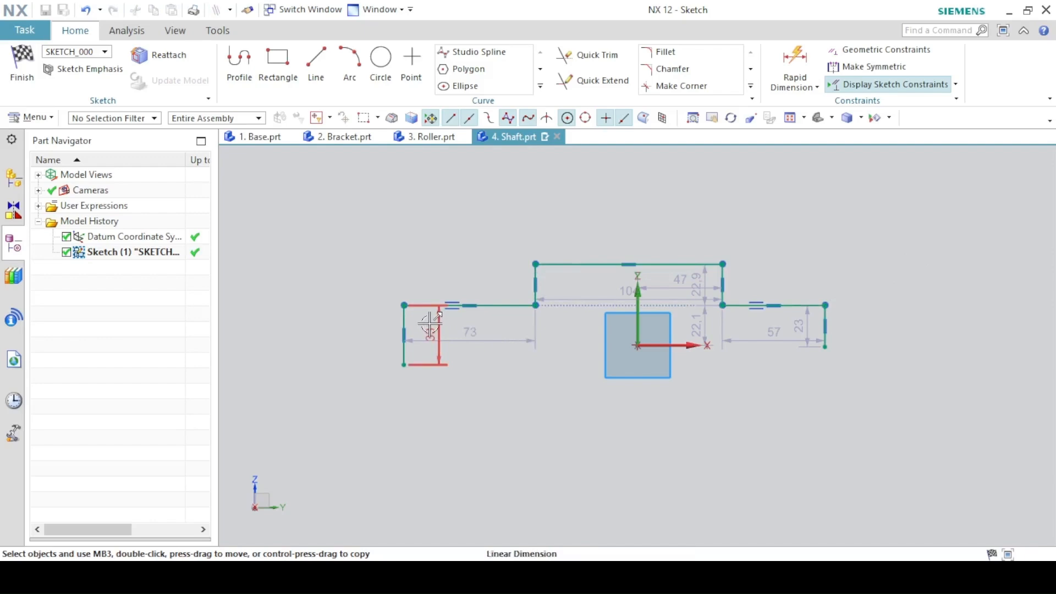
- Make the two outer horizontal lines of the stepped profile equal in length
click(523, 306)
click(790, 307)
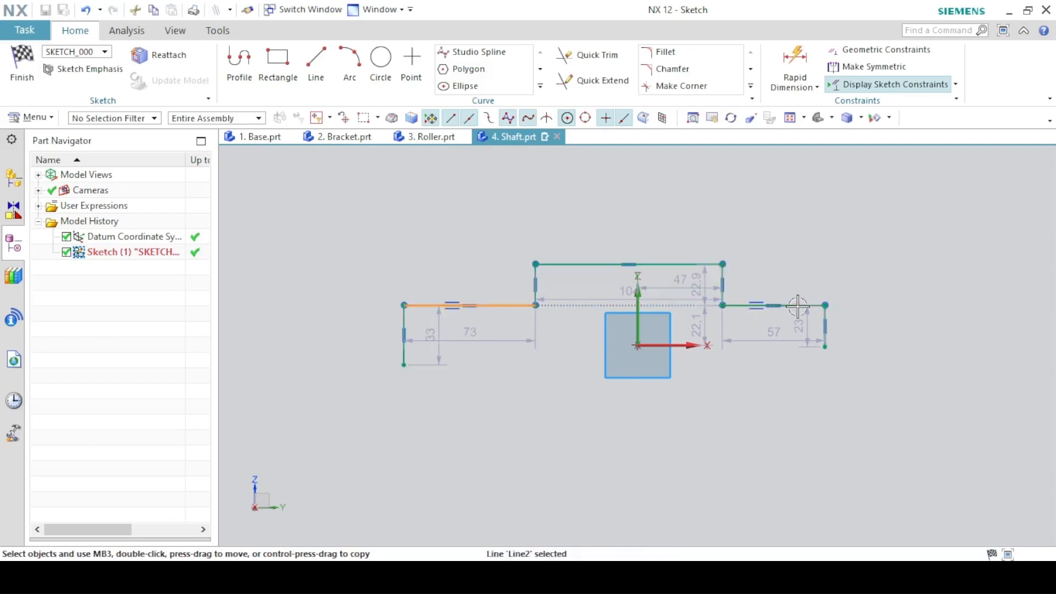
click(946, 260)
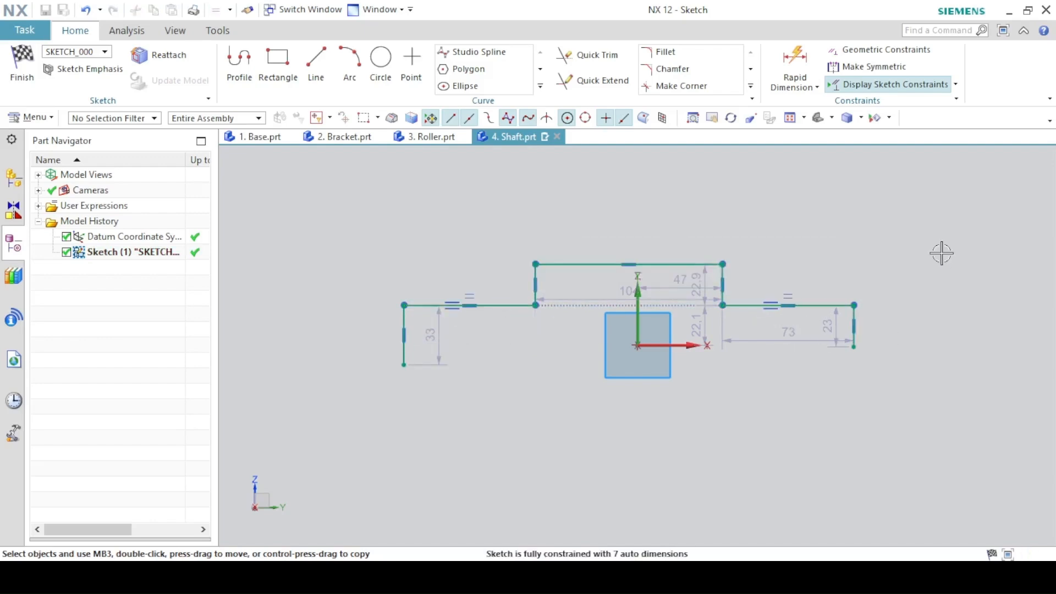
- Make the two outermost vertical end lines of the stepped profile equal in length
click(405, 324)
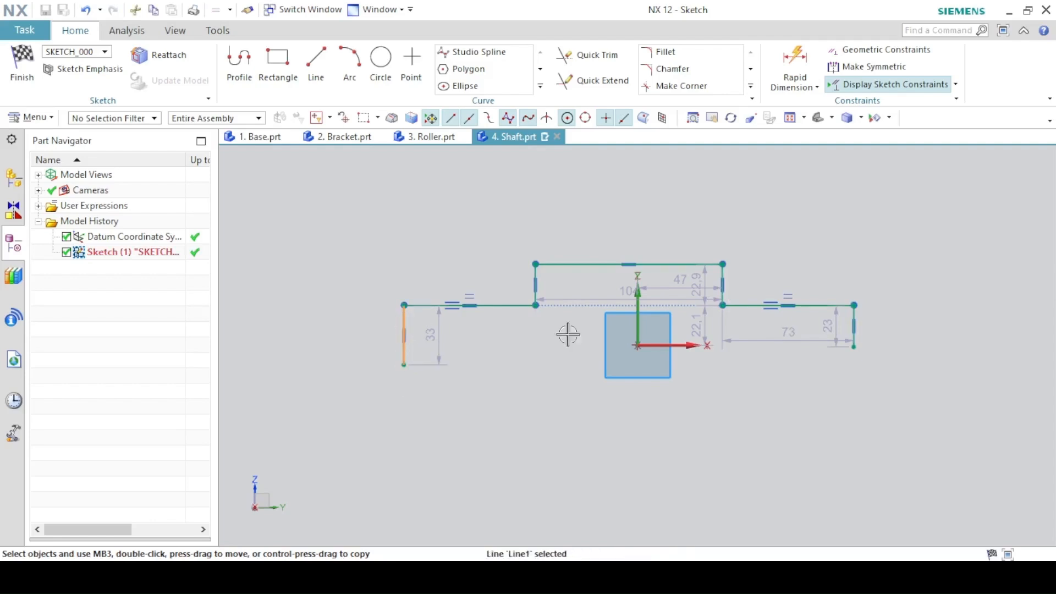
right_click(855, 319)
click(908, 328)
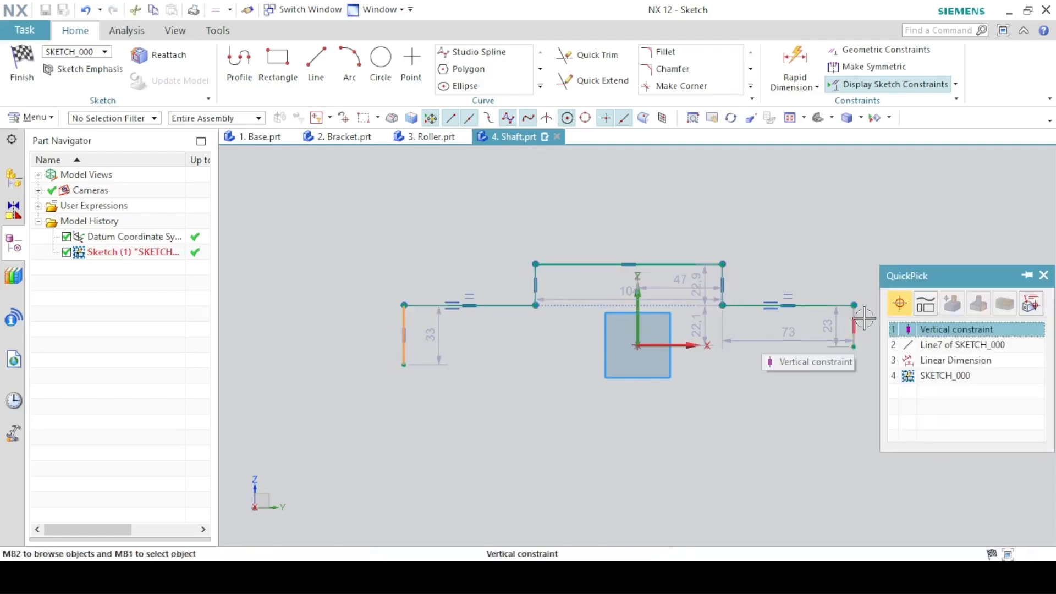
click(921, 345)
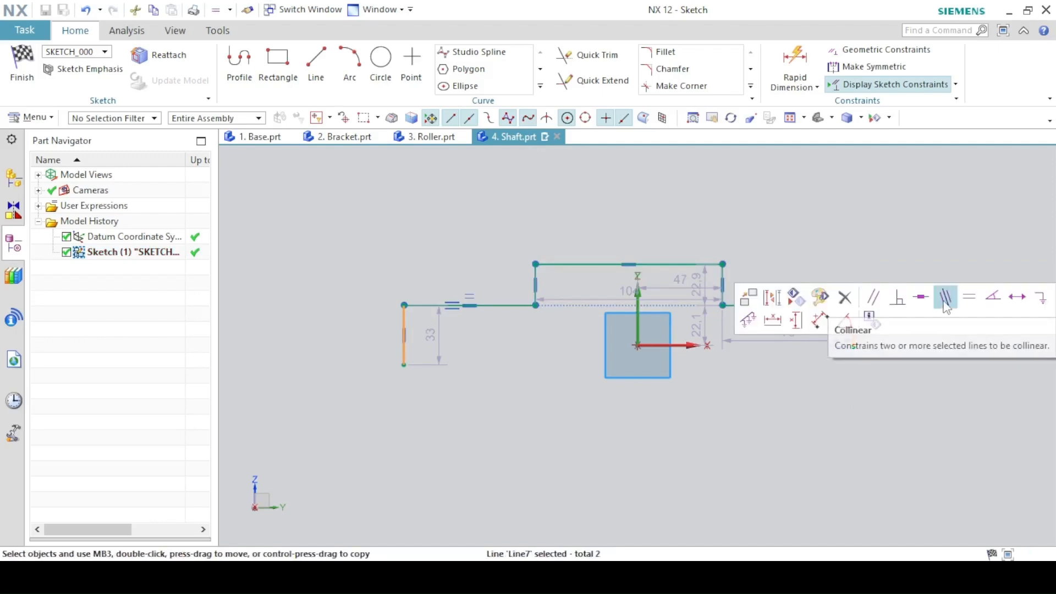
click(968, 299)
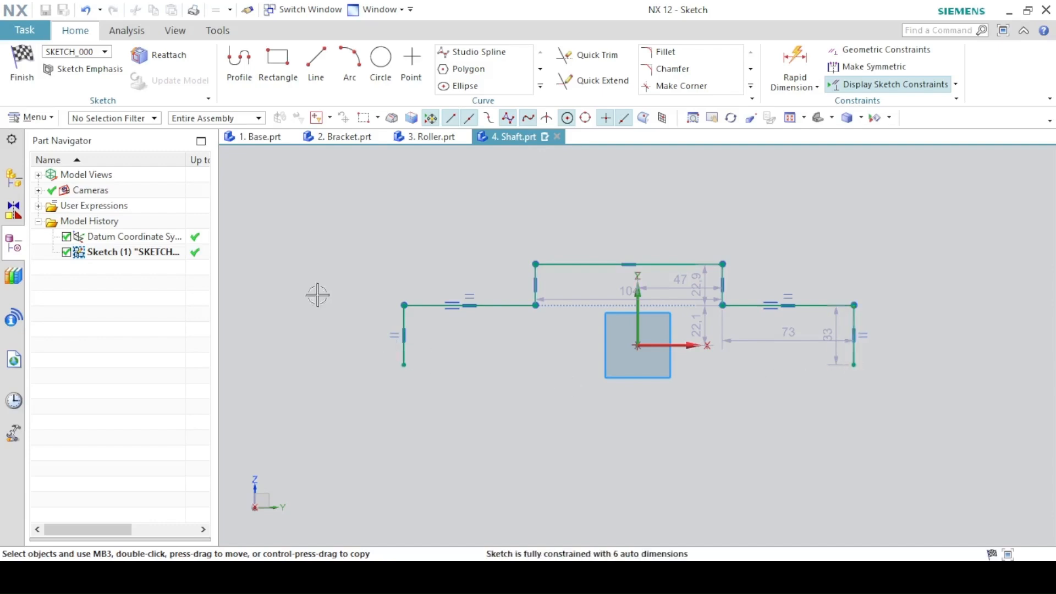
- Constrain the free lower endpoint of the profile's left end line onto the sketch's horizontal axis
click(404, 366)
click(687, 345)
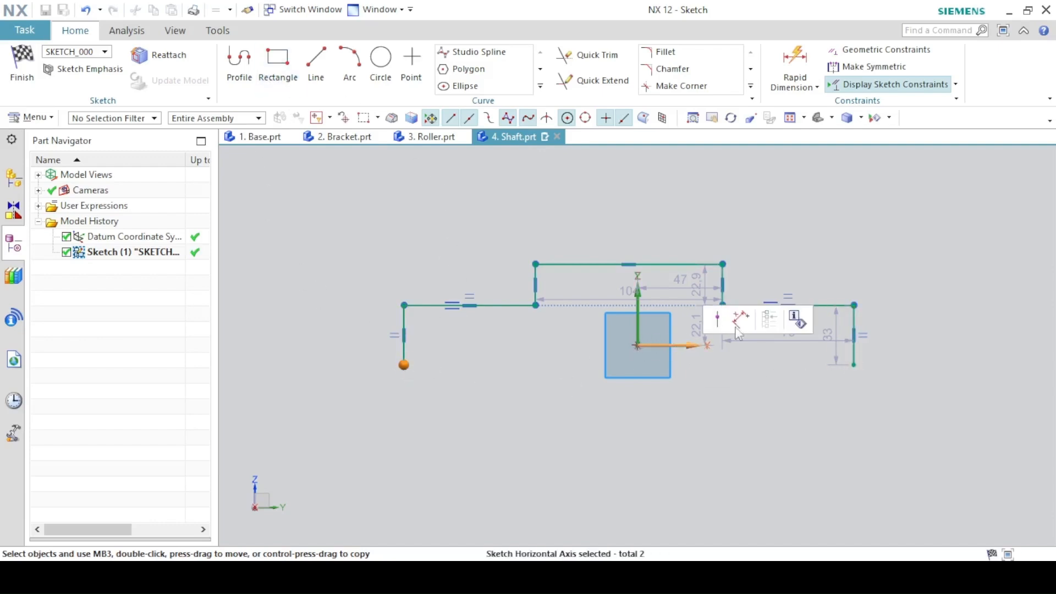
click(723, 321)
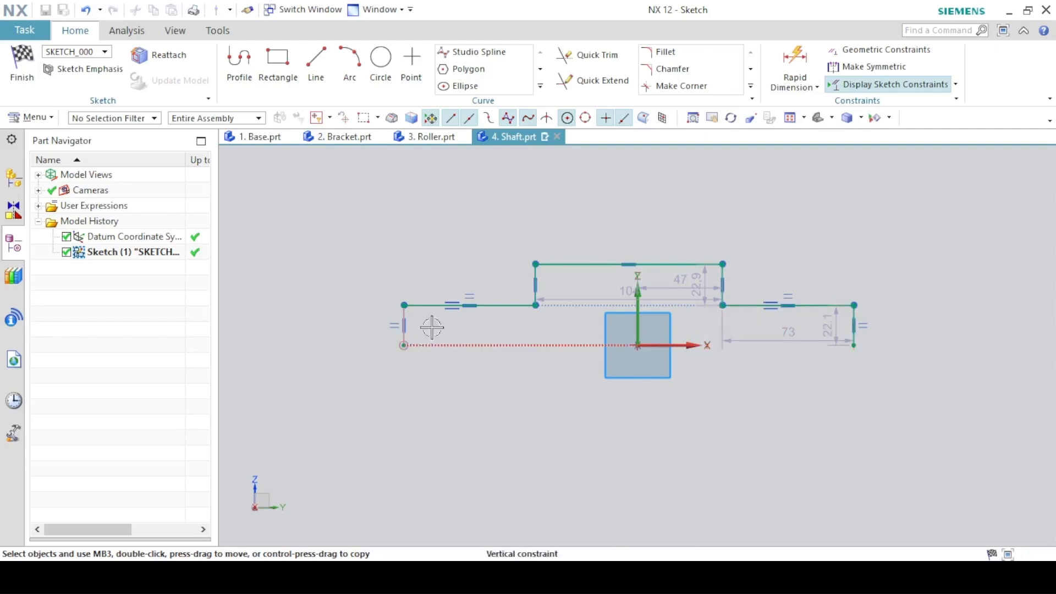
- Close the stepped profile with a line along the horizontal axis joining its two open lower endpoints
click(316, 66)
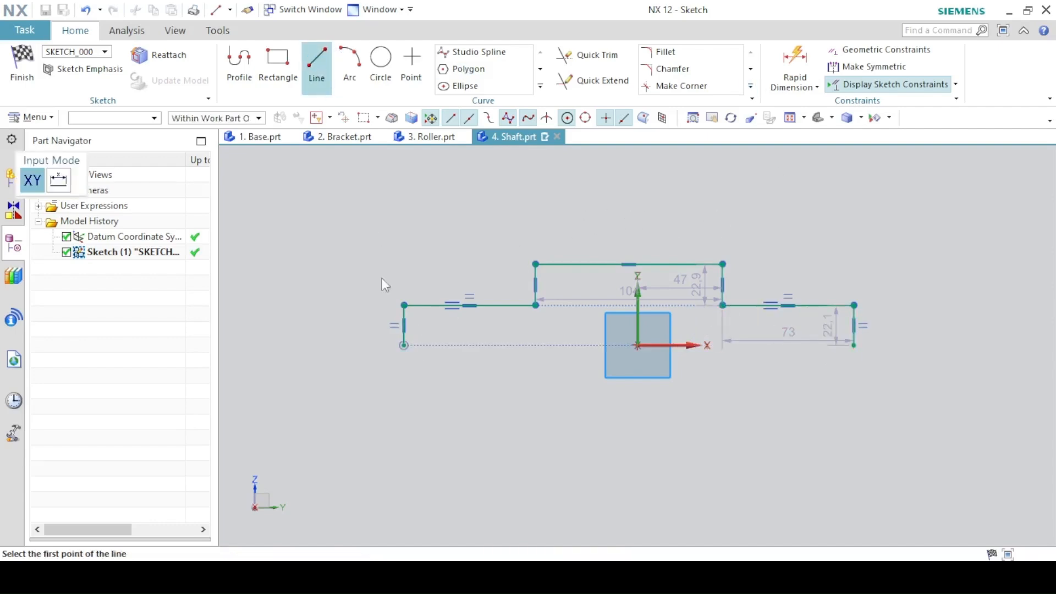
click(403, 346)
click(854, 346)
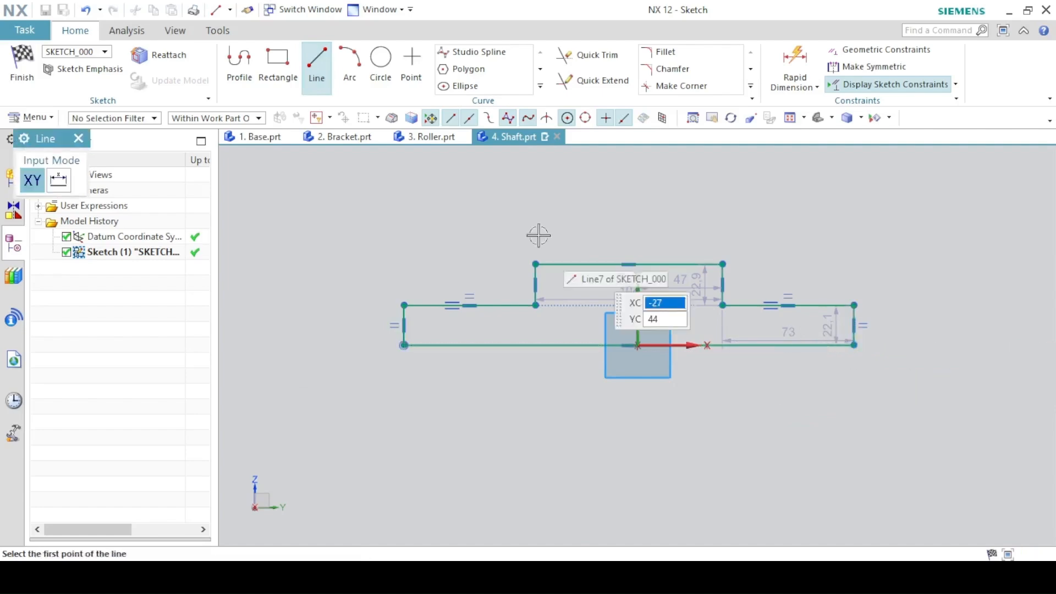
click(317, 66)
- Dimension the profile's closing base line with an overall length of 80 mm
click(795, 66)
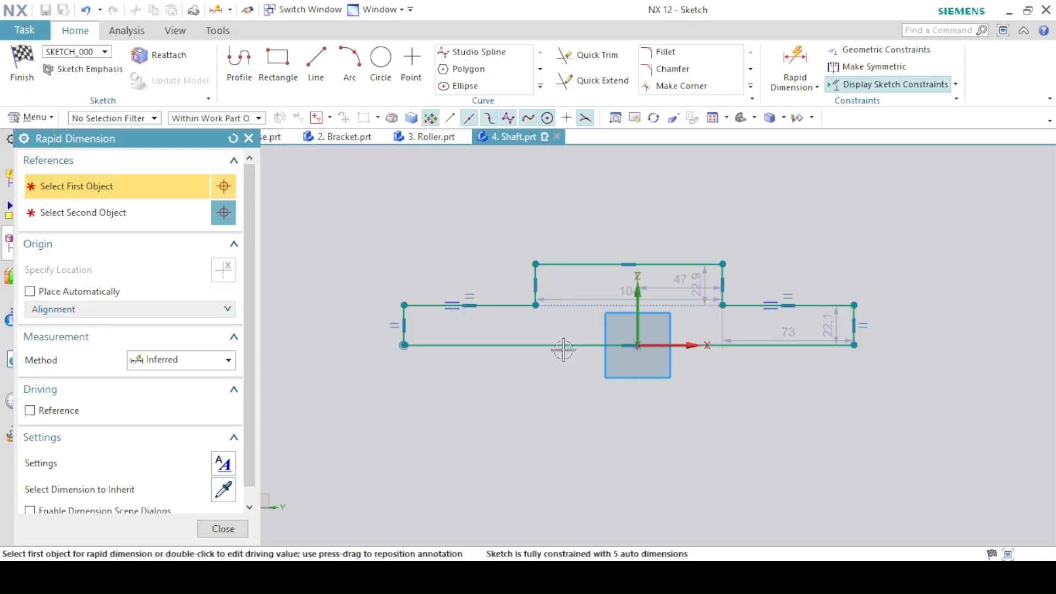
click(565, 350)
click(566, 443)
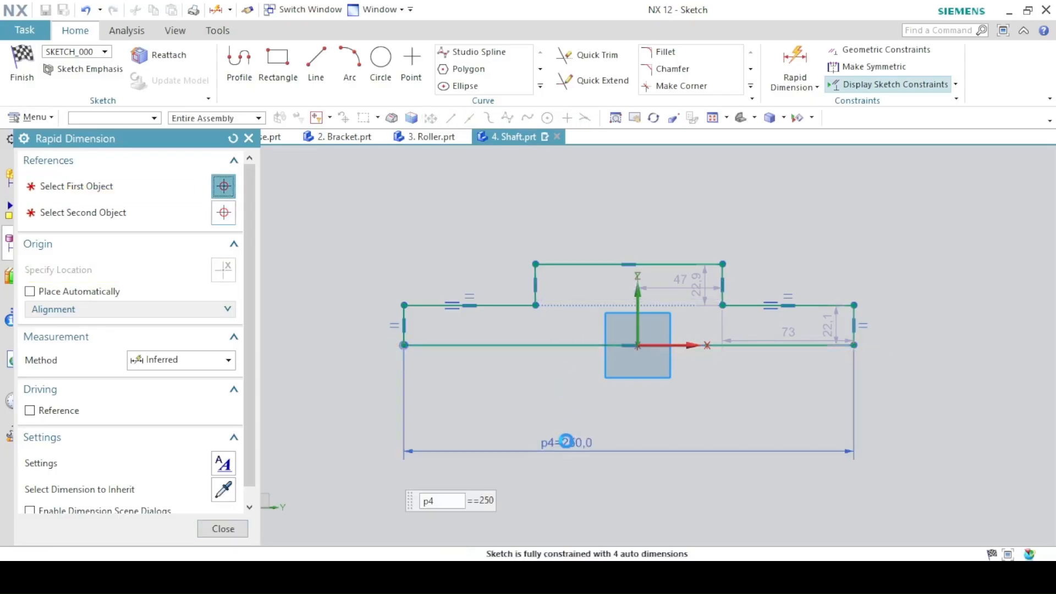
text(80)
key(Return)
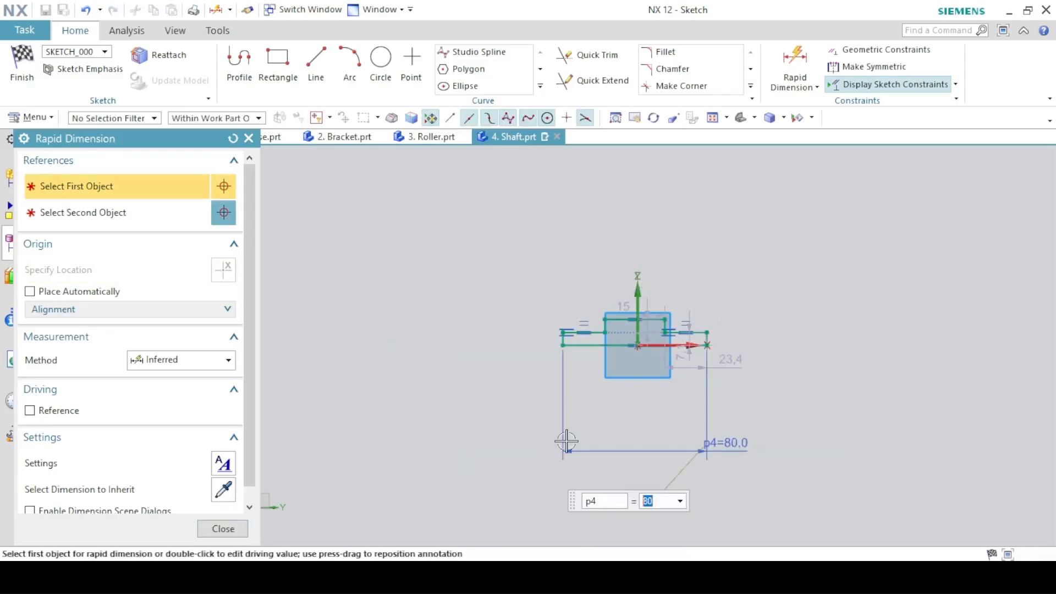
- Dimension the raised middle section's horizontal line with a length of 50 mm
click(619, 321)
click(620, 275)
text(50)
key(Return)
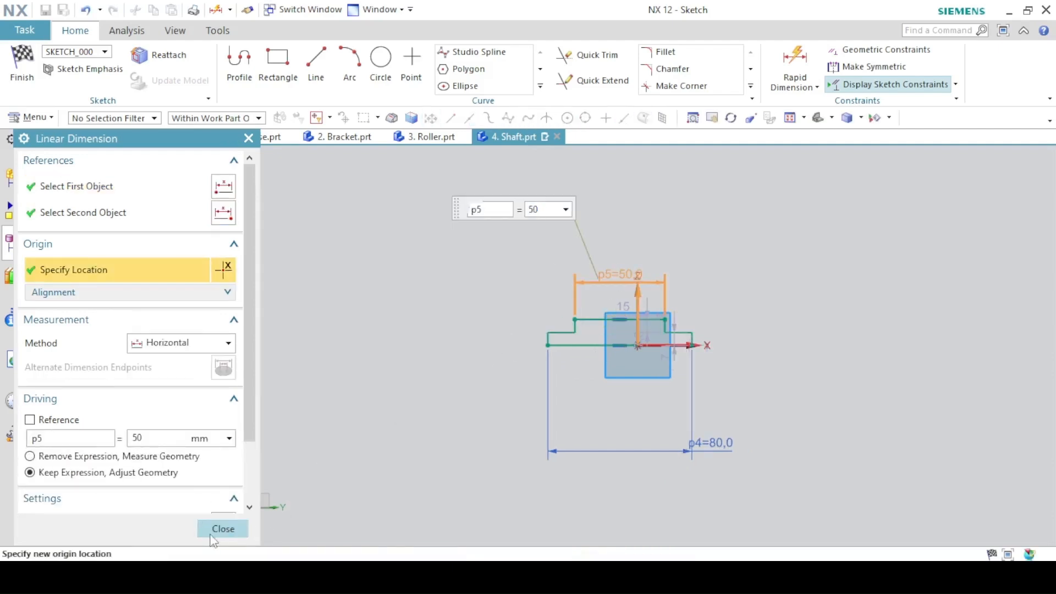
click(222, 529)
- Make the base line's midpoint coincident with the sketch origin to centre the profile
click(790, 117)
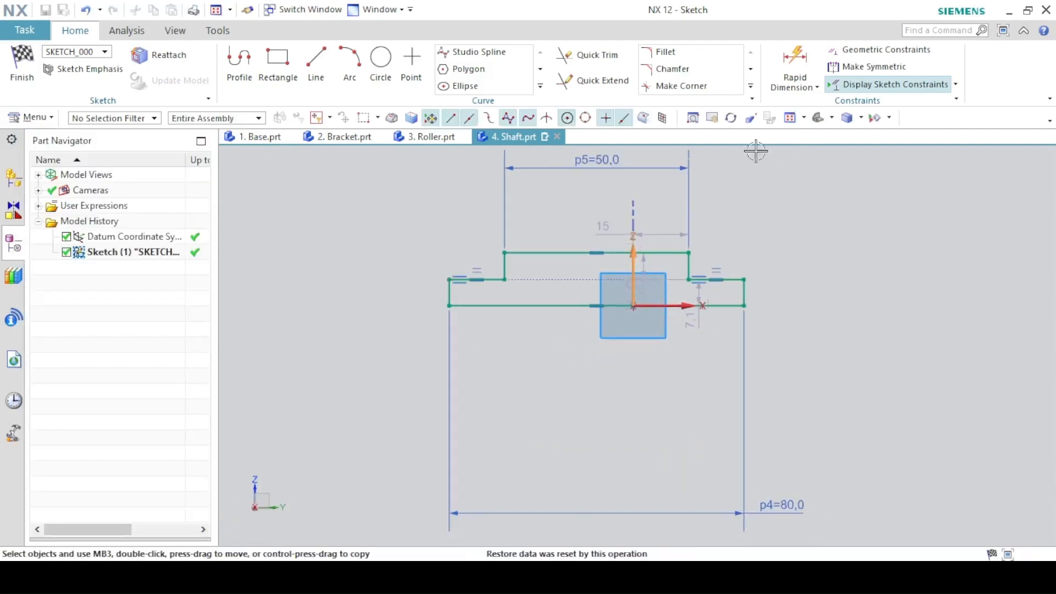
click(597, 305)
click(634, 308)
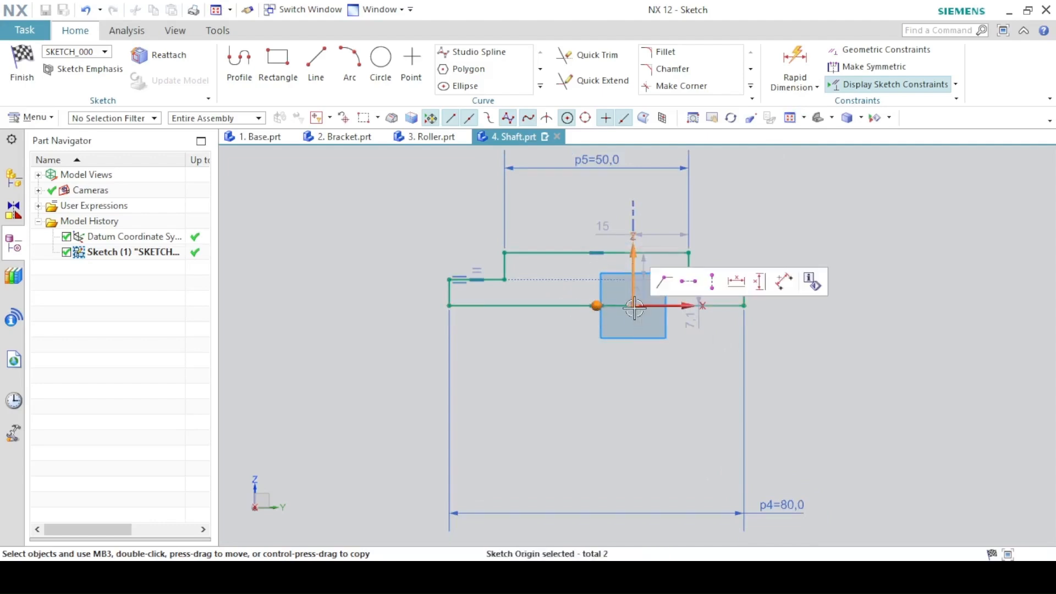
click(670, 290)
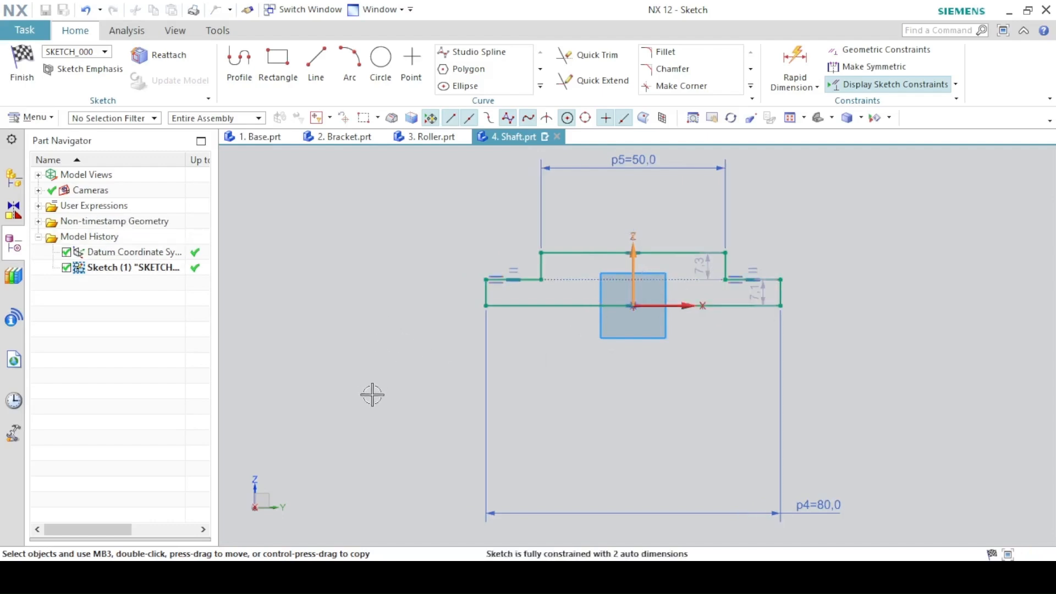
- Check the shaft drawing in the image viewer and dimension the outer step's height above the base line as 12/2
key(alt+Tab)
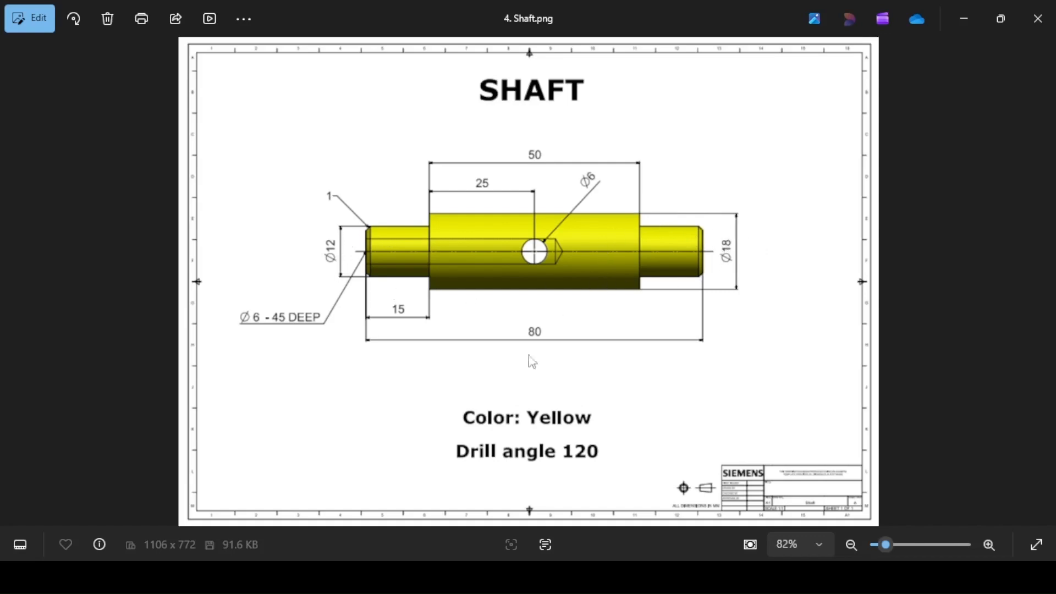
key(alt+Tab)
click(516, 282)
click(528, 303)
click(795, 61)
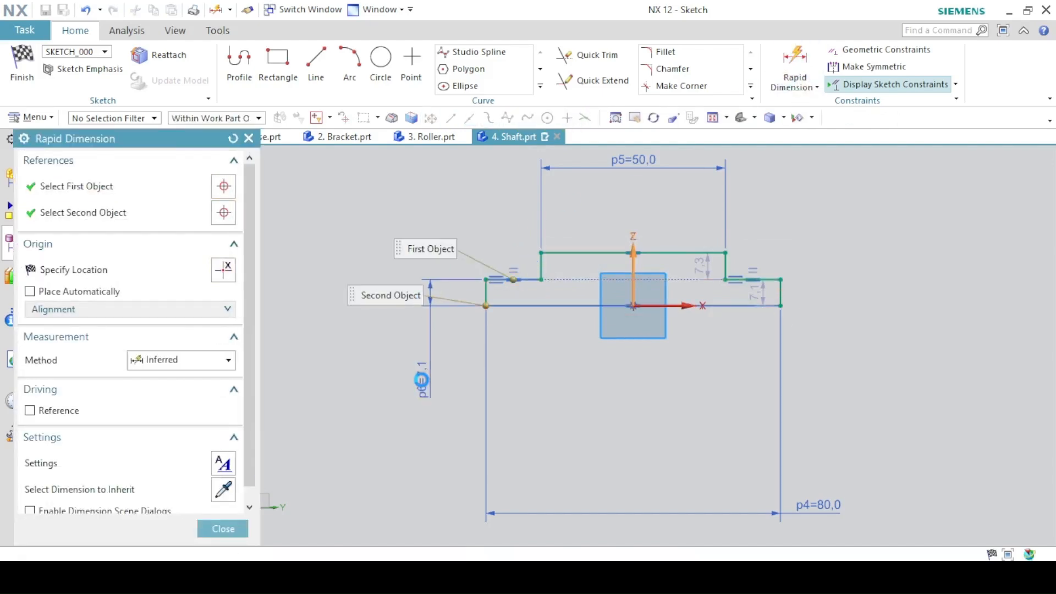
click(422, 379)
text(12/2)
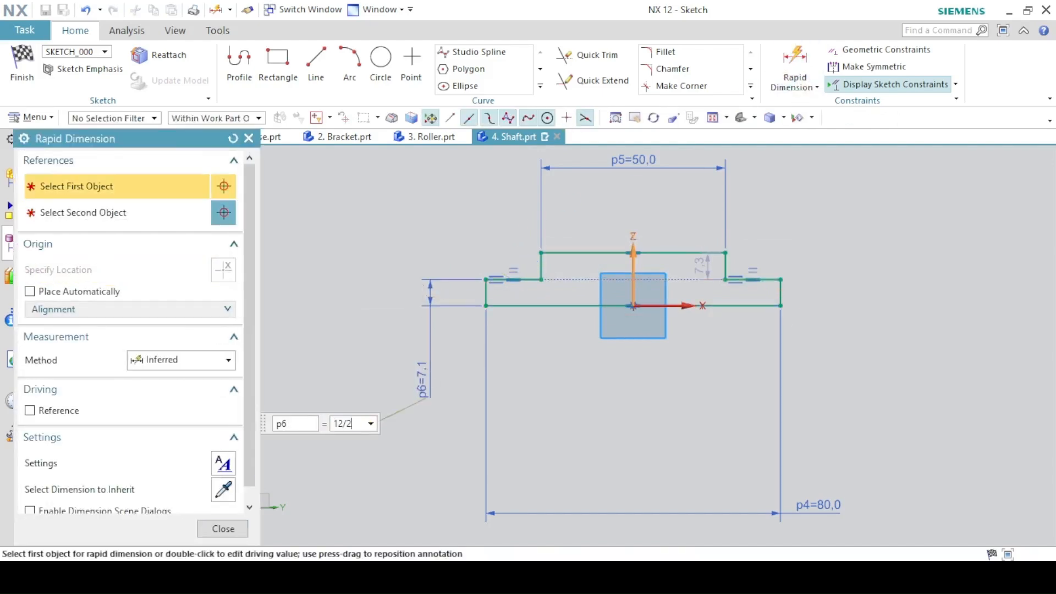
key(Return)
- Dimension the raised middle section's height above the base line as 18/2
click(593, 257)
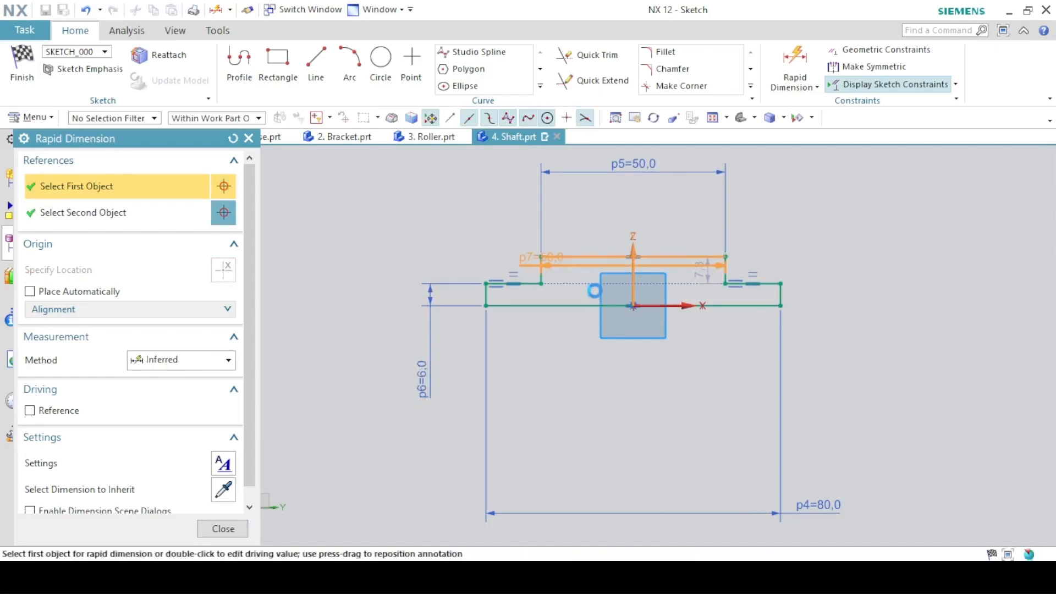
click(590, 306)
click(372, 310)
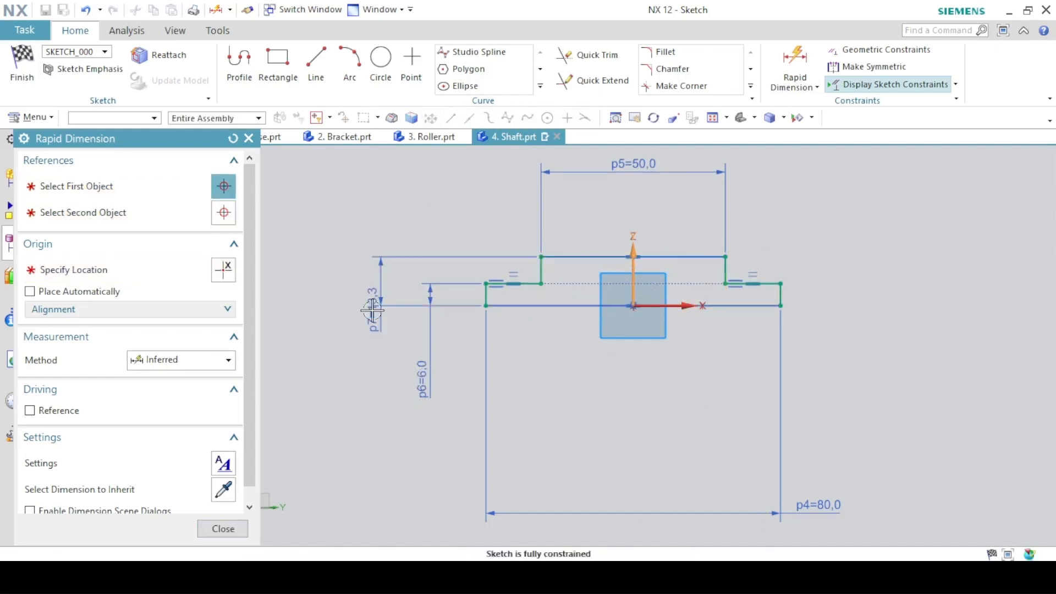
text(18/)
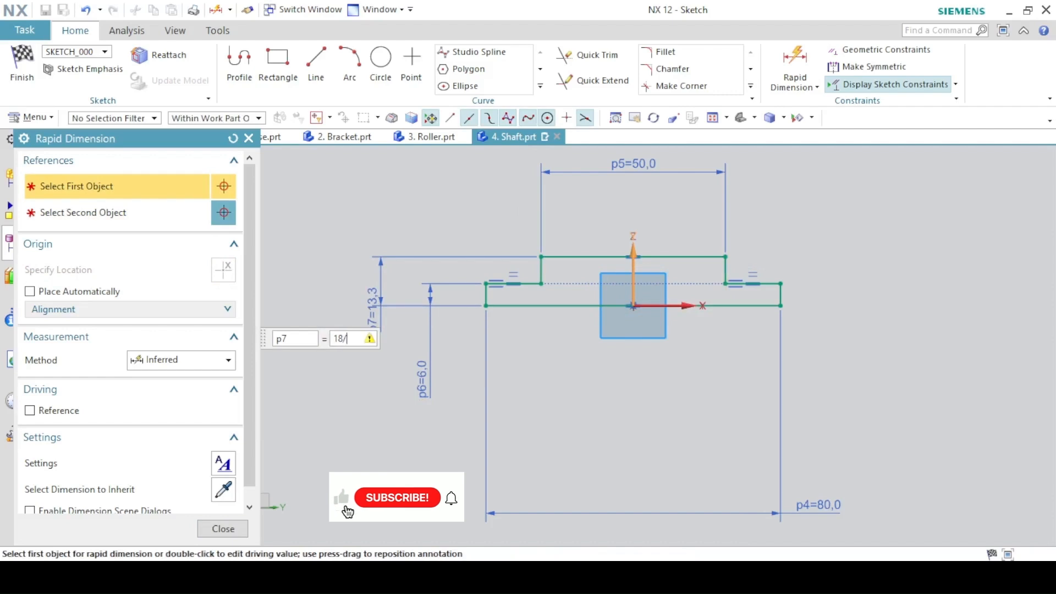
text(2)
key(Return)
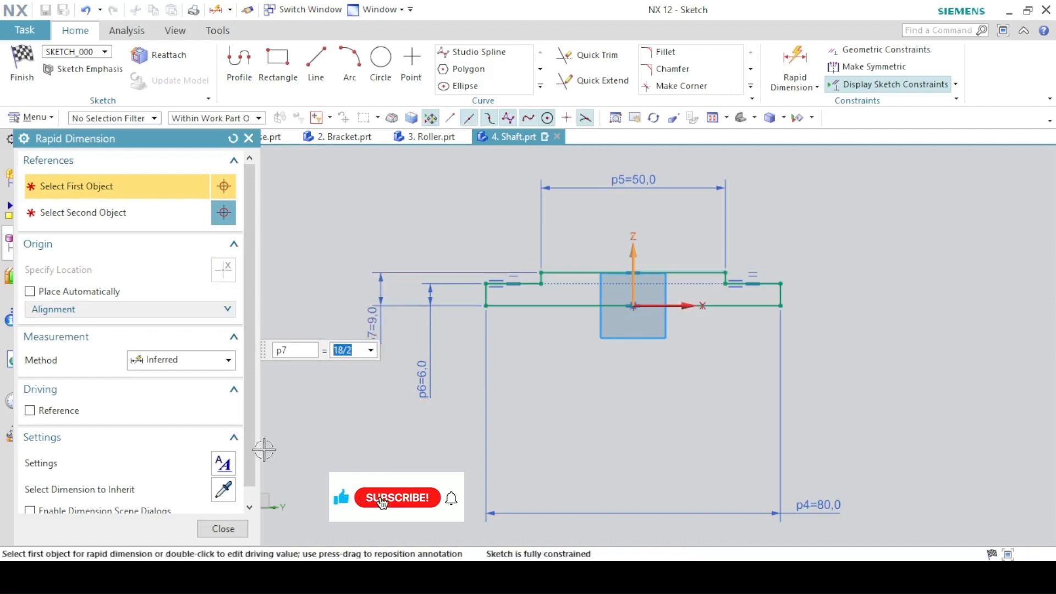
click(223, 529)
- Finish the section sketch and revolve the profile 360° about the datum Y axis into a solid shaft
click(29, 54)
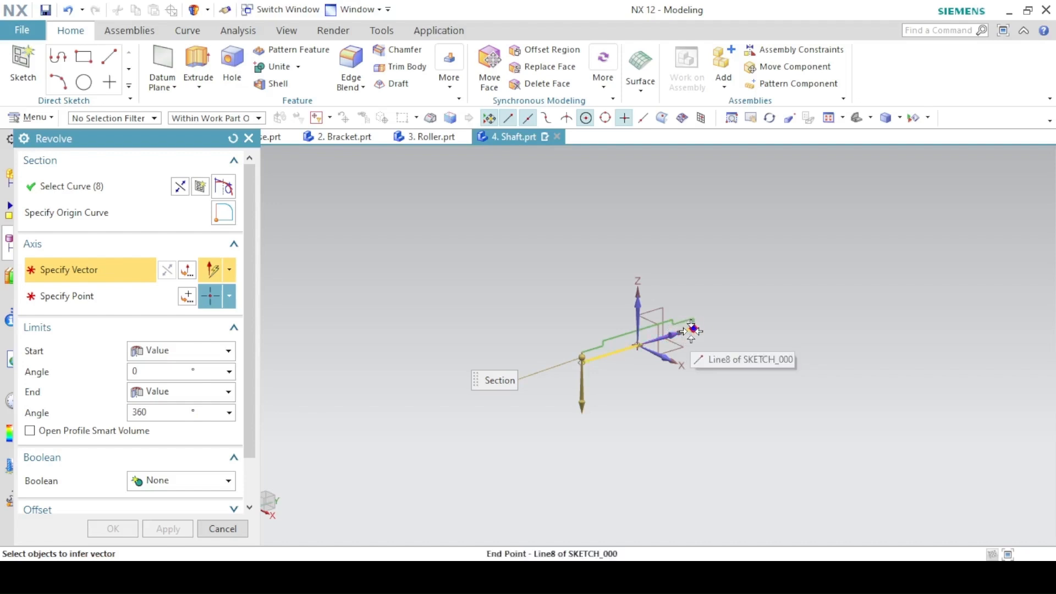
scroll(690, 330, up, 6)
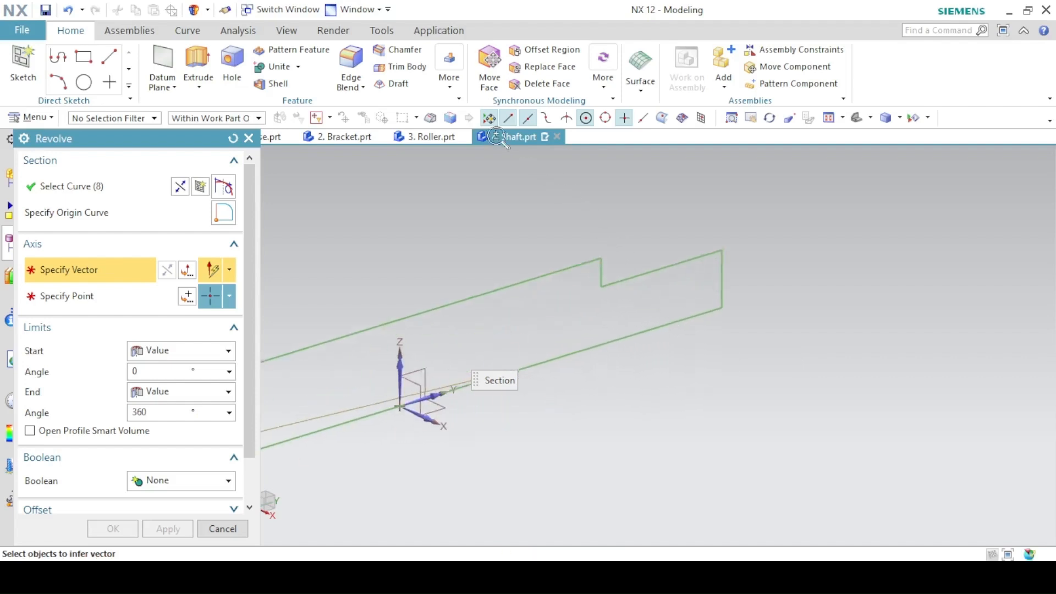
right_click(434, 400)
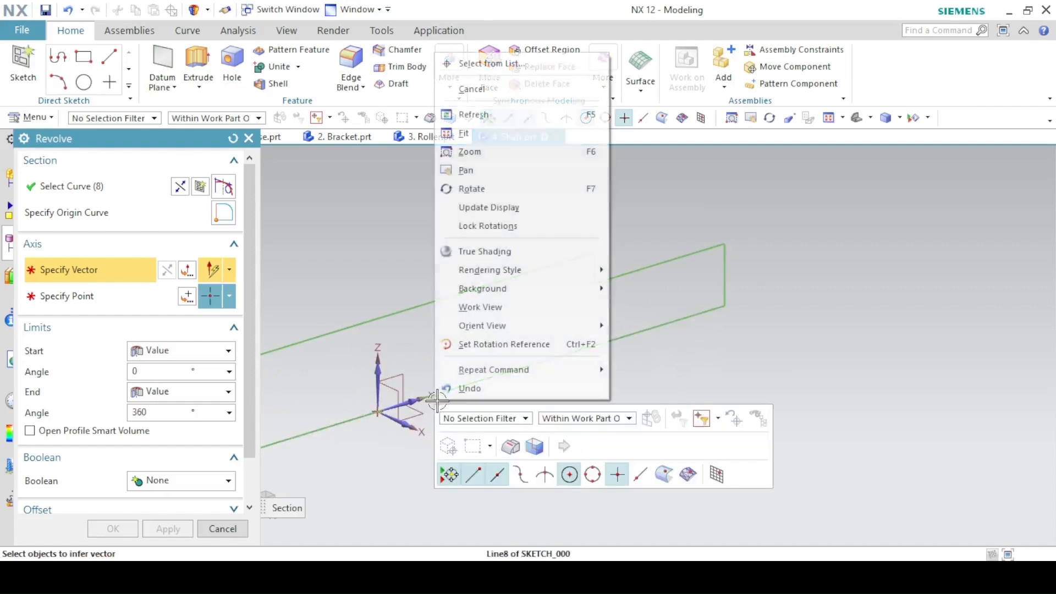
click(466, 63)
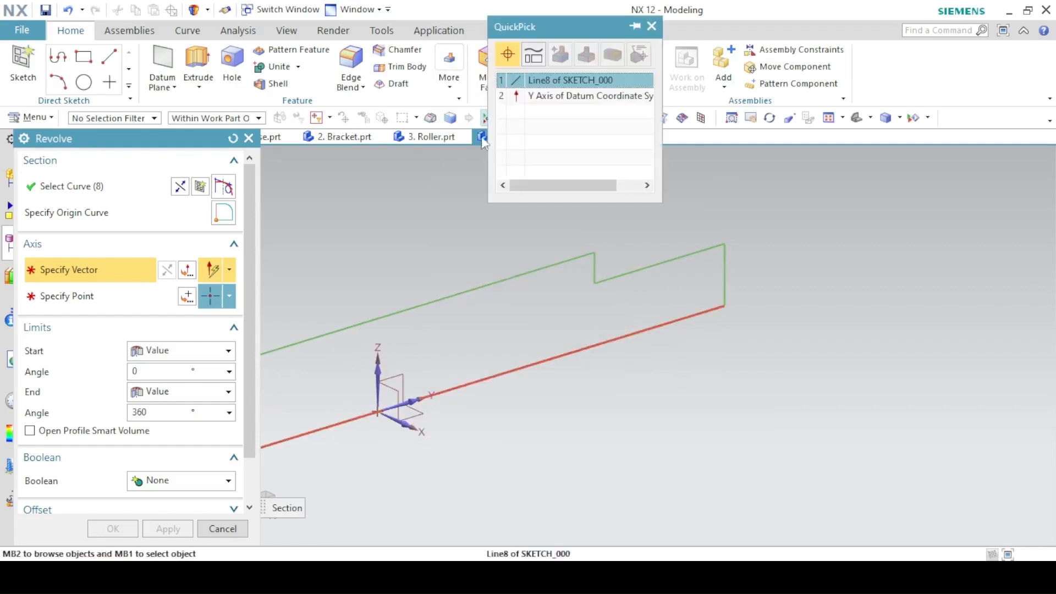
click(536, 96)
click(125, 528)
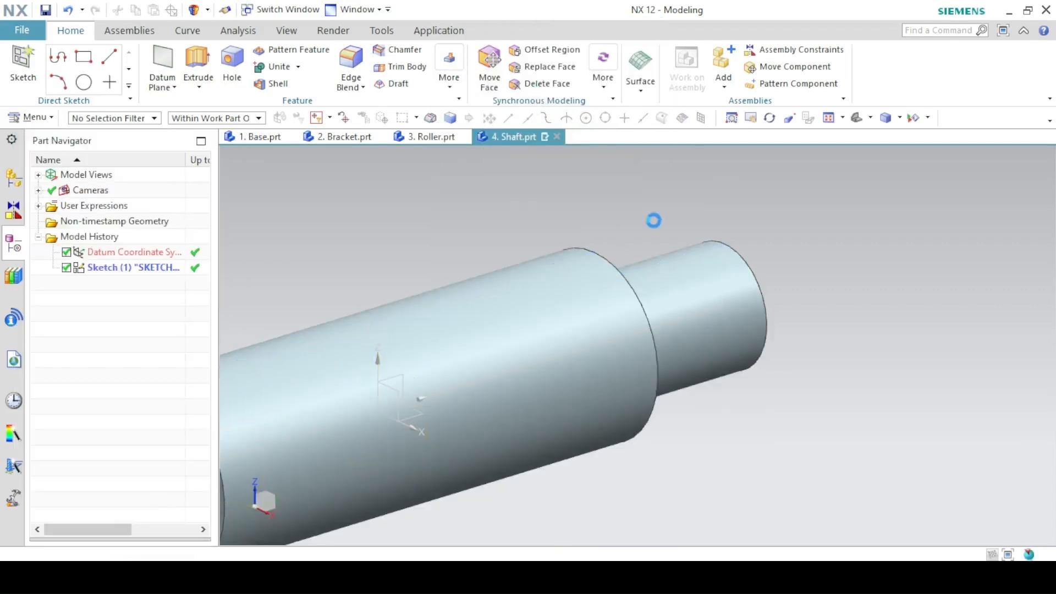
click(877, 121)
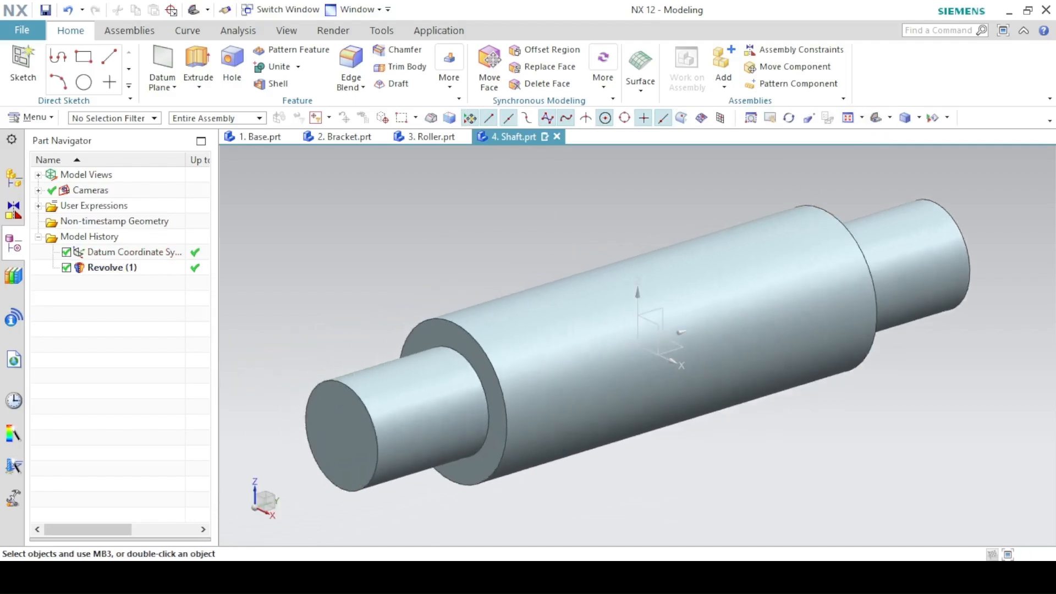
- Start a Hole, create its position sketch on the shaft's small front end face and place a point at the face centre
key(alt+Tab)
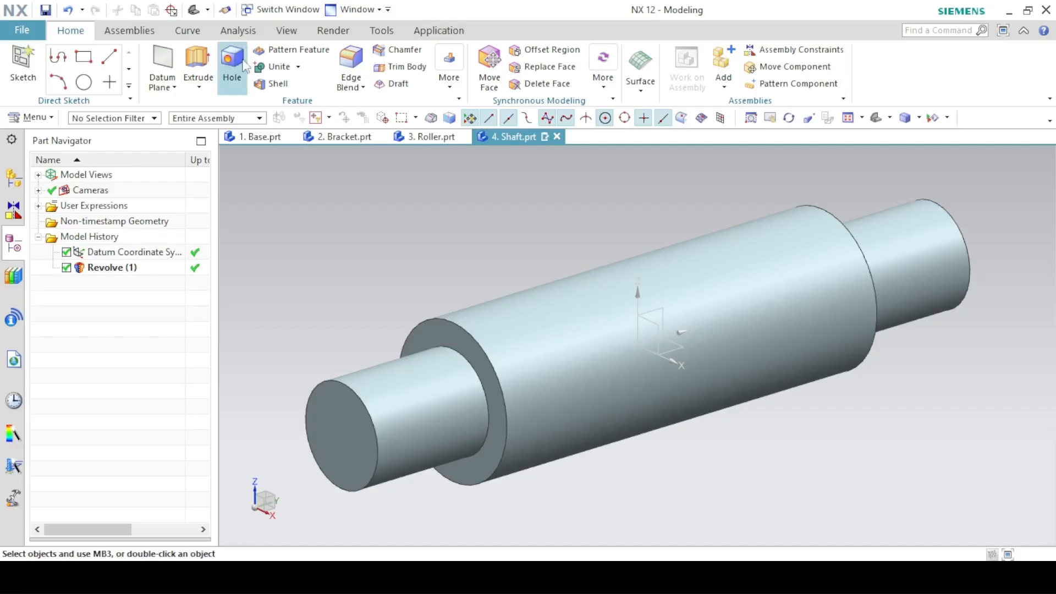
click(232, 66)
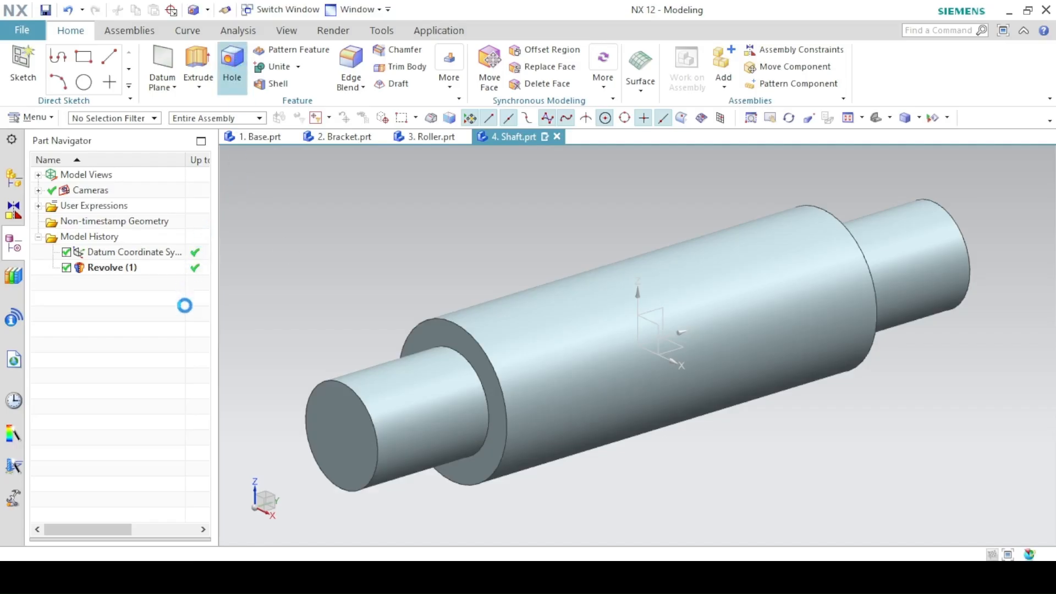
click(201, 236)
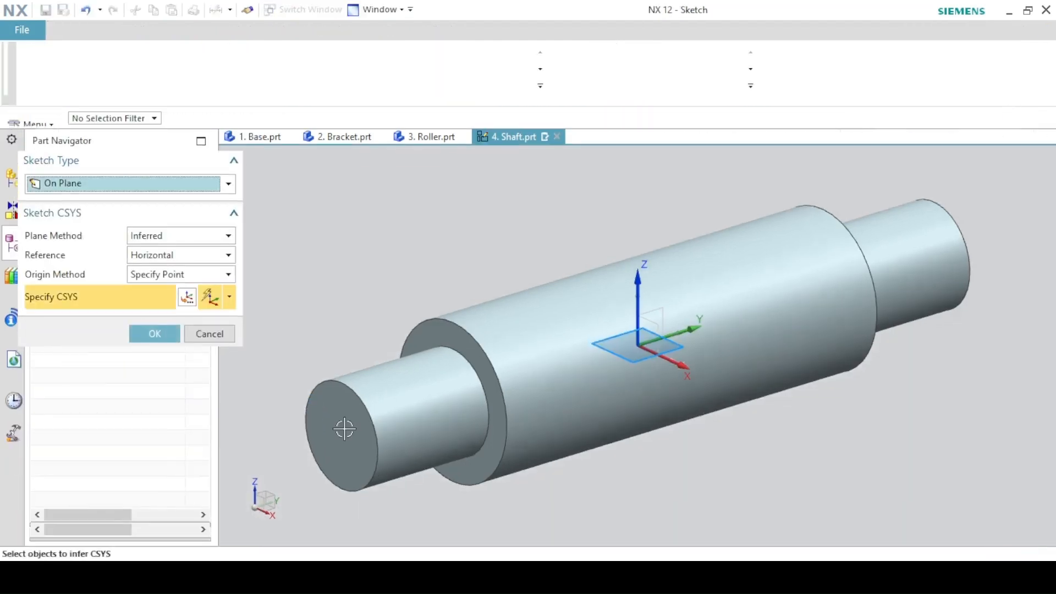
click(344, 428)
click(154, 333)
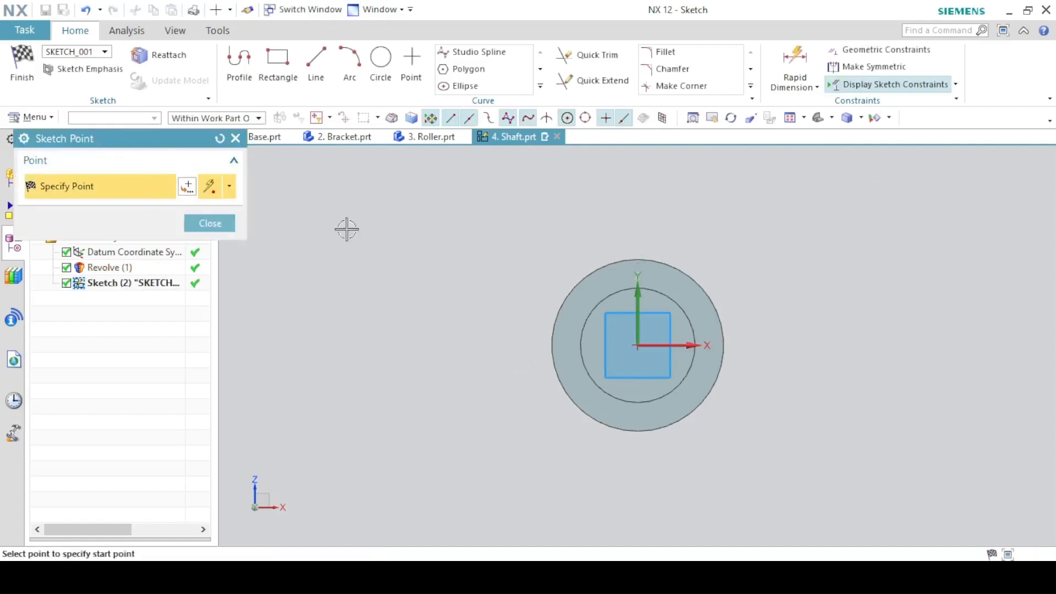
click(637, 346)
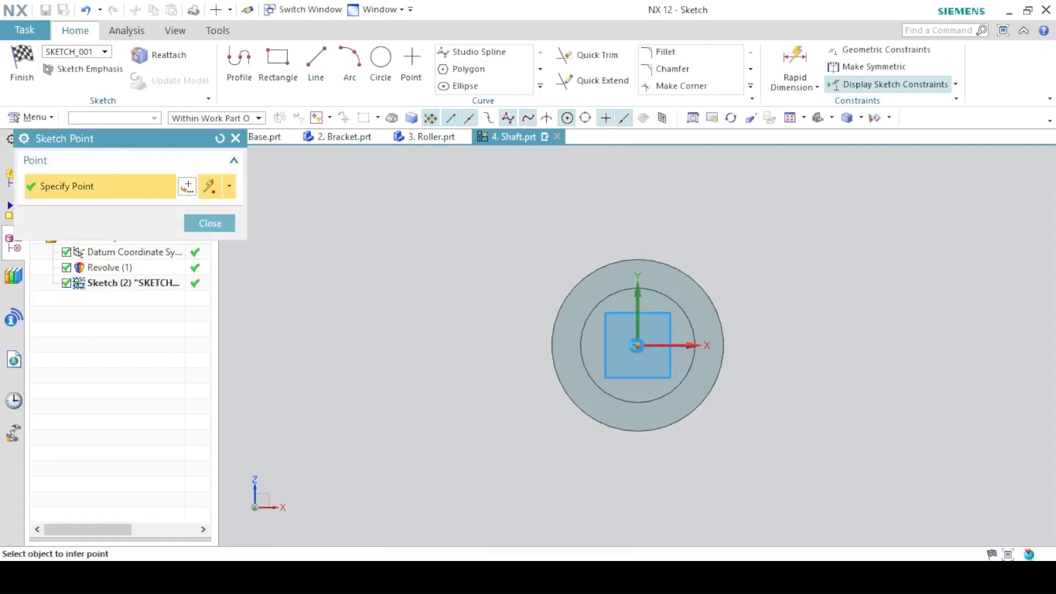
- Finish the position sketch and set the simple hole to 6 mm diameter, with its depth limited by a 45 mm value
click(24, 79)
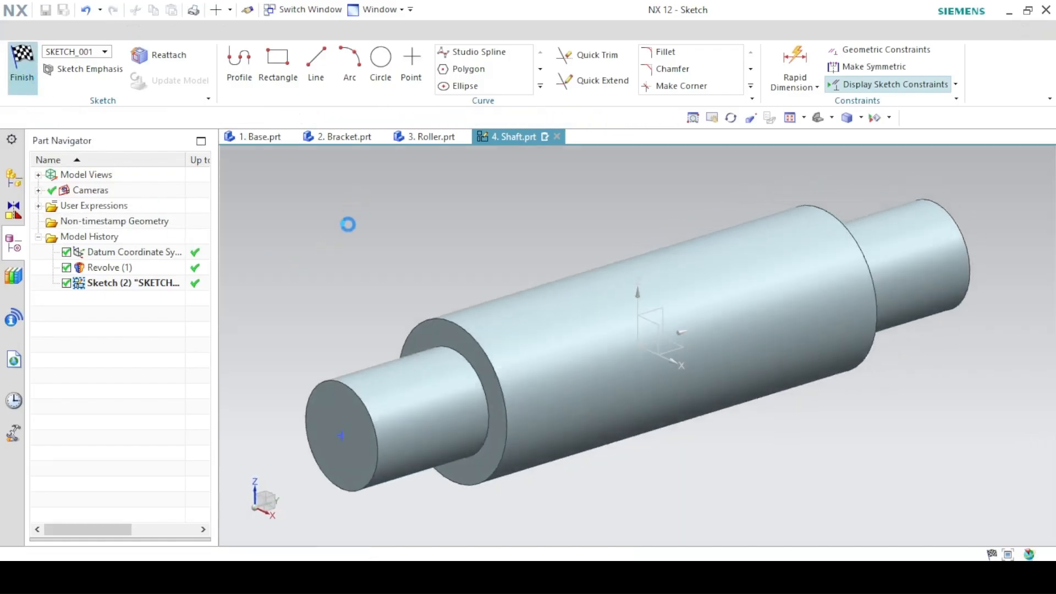
key(alt+Tab)
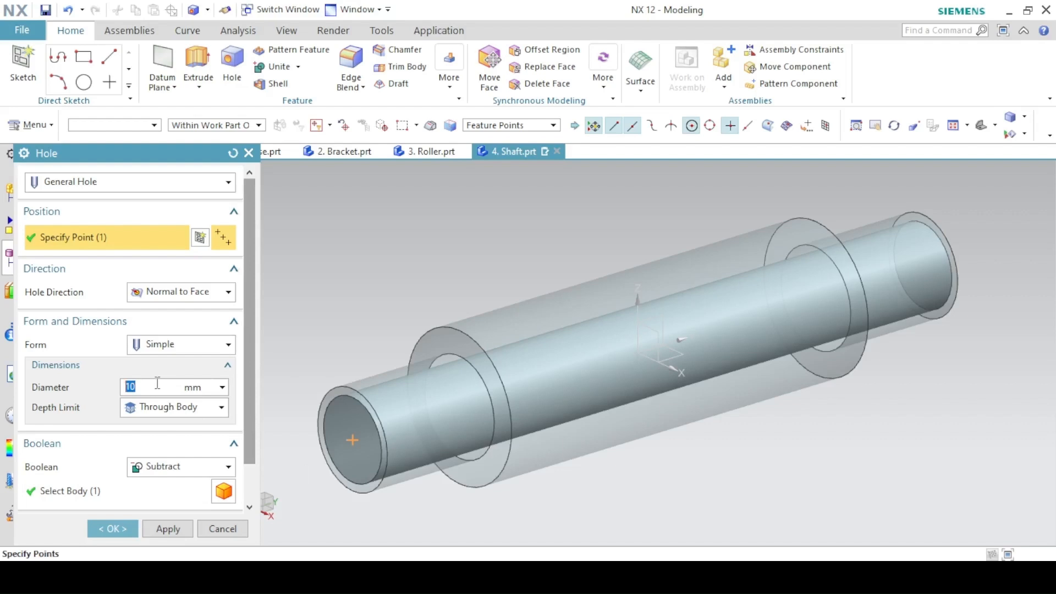
text(6)
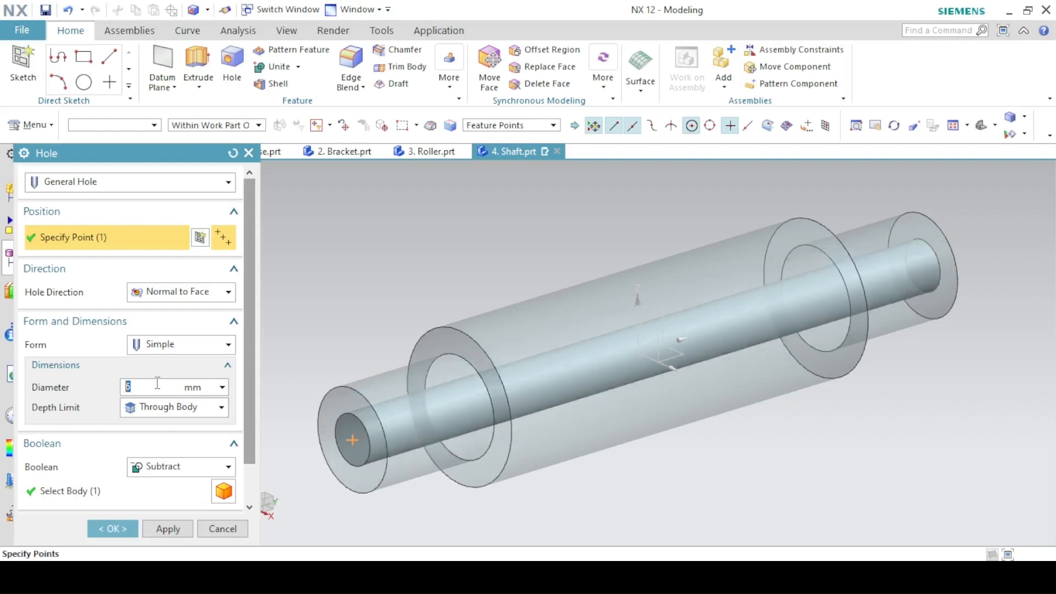
click(185, 412)
click(151, 427)
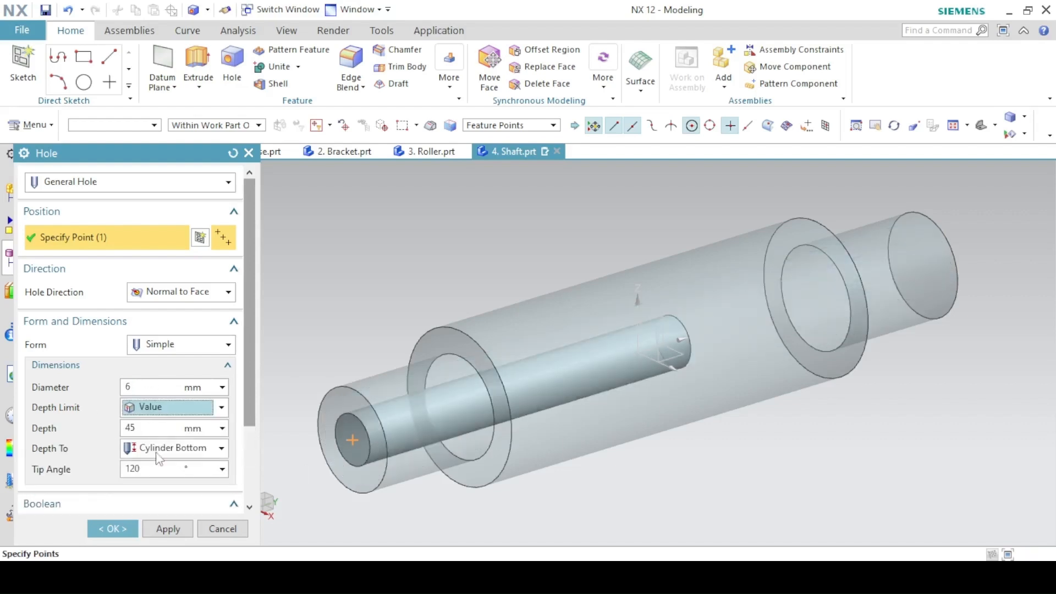
double_click(148, 430)
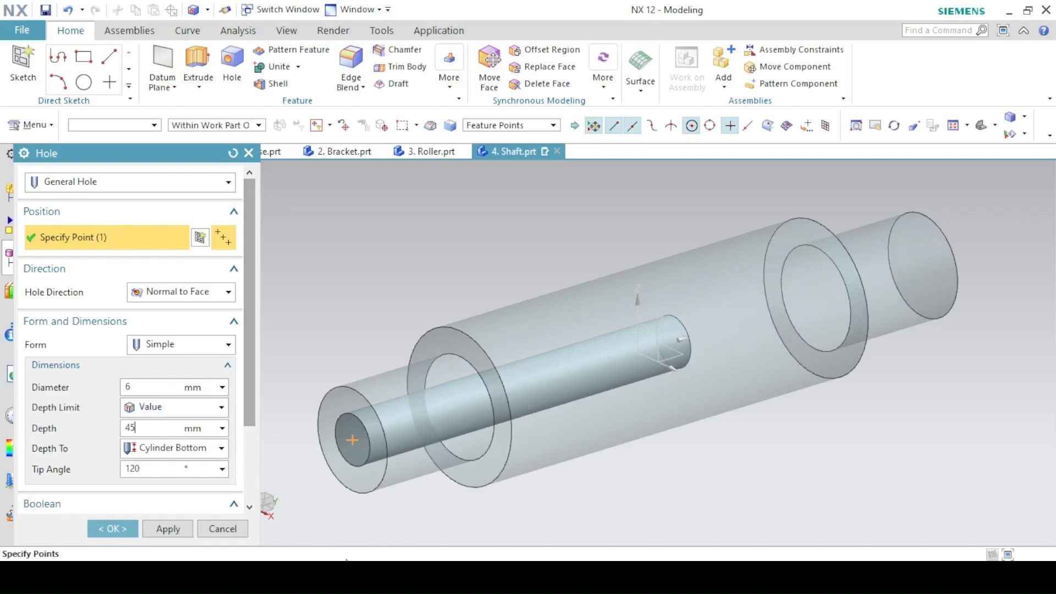
- Check the hole callout on the shaft drawing, use Cylinder Bottom as the depth reference and create the hole with a 120° tip angle
click(338, 560)
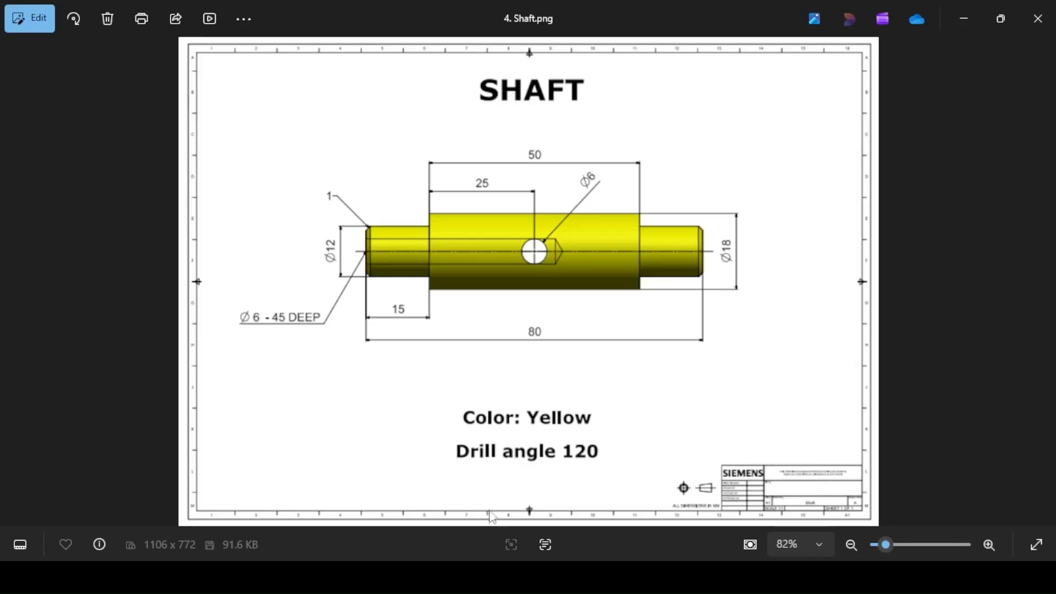
click(422, 560)
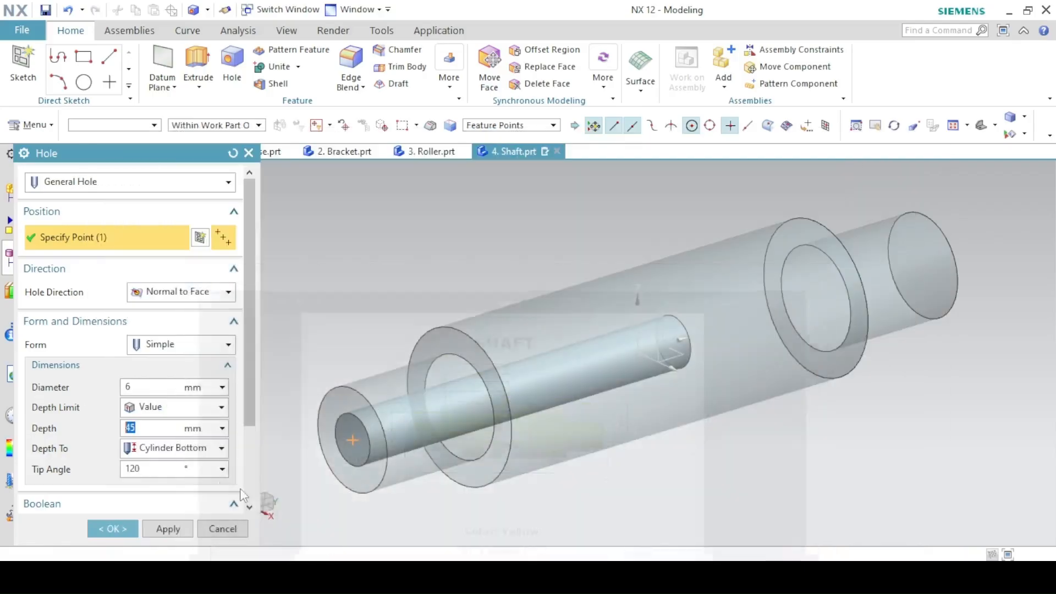
click(148, 452)
click(151, 467)
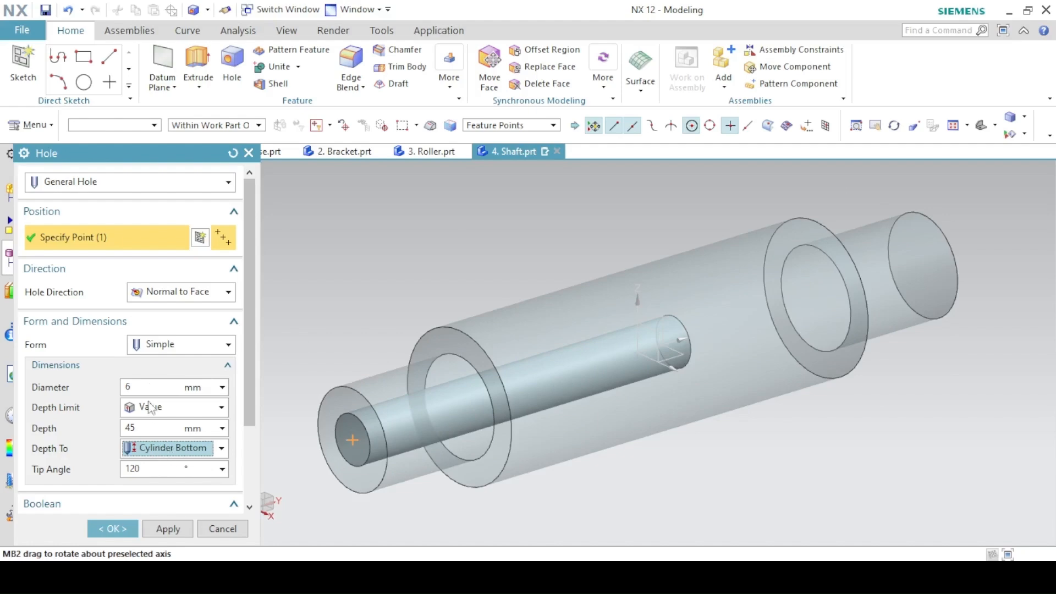
click(121, 530)
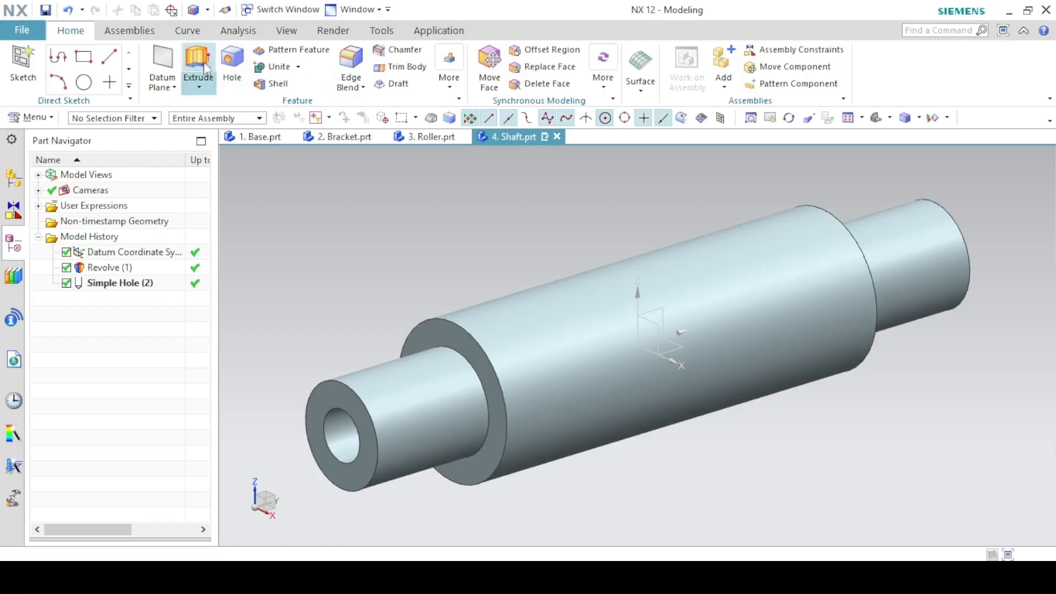
- Start an Extrude and sketch its section on the horizontal XY plane as a 6 mm diameter circle centred on the origin
click(198, 63)
click(197, 189)
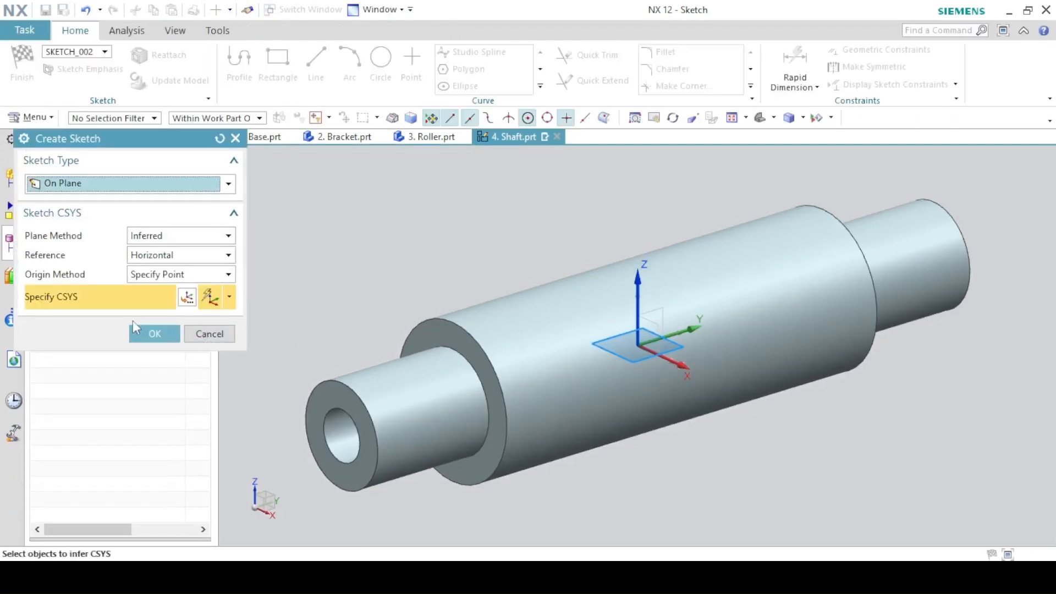
click(154, 333)
click(380, 64)
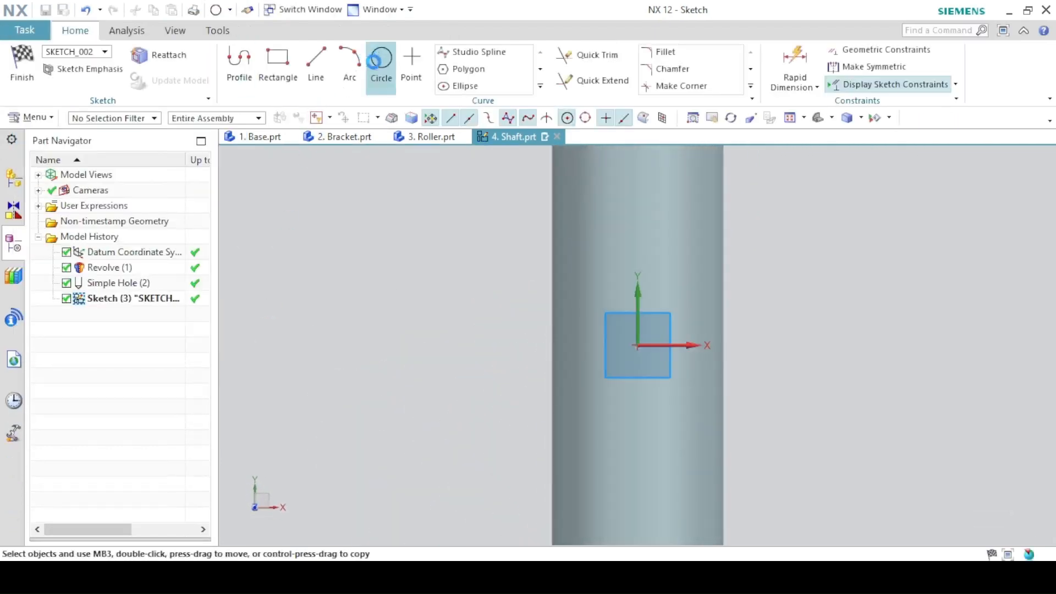
click(416, 577)
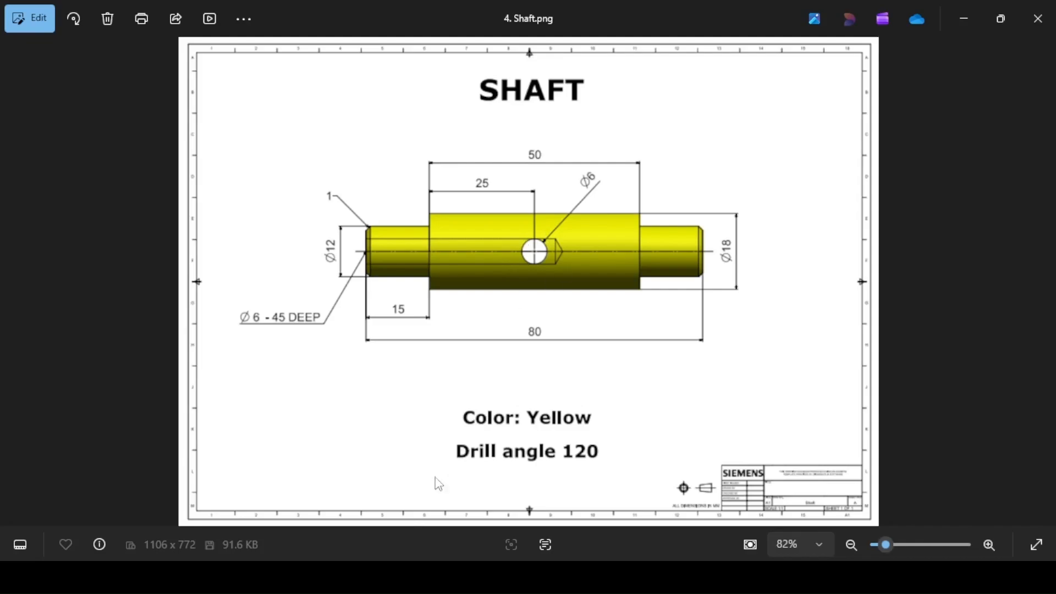
key(alt+Tab)
click(637, 345)
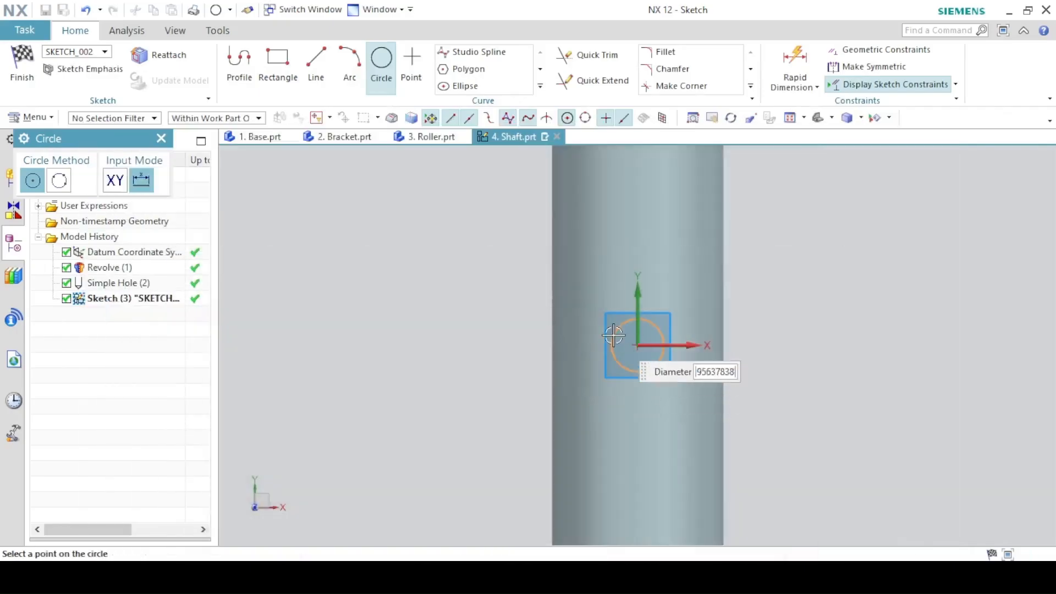
text(6)
key(Return)
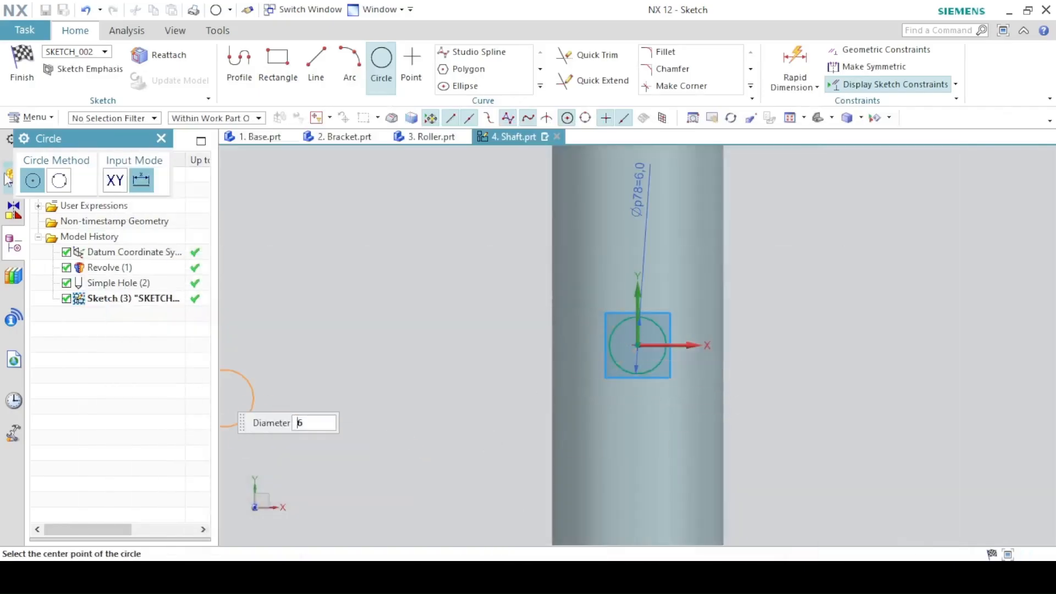
click(31, 67)
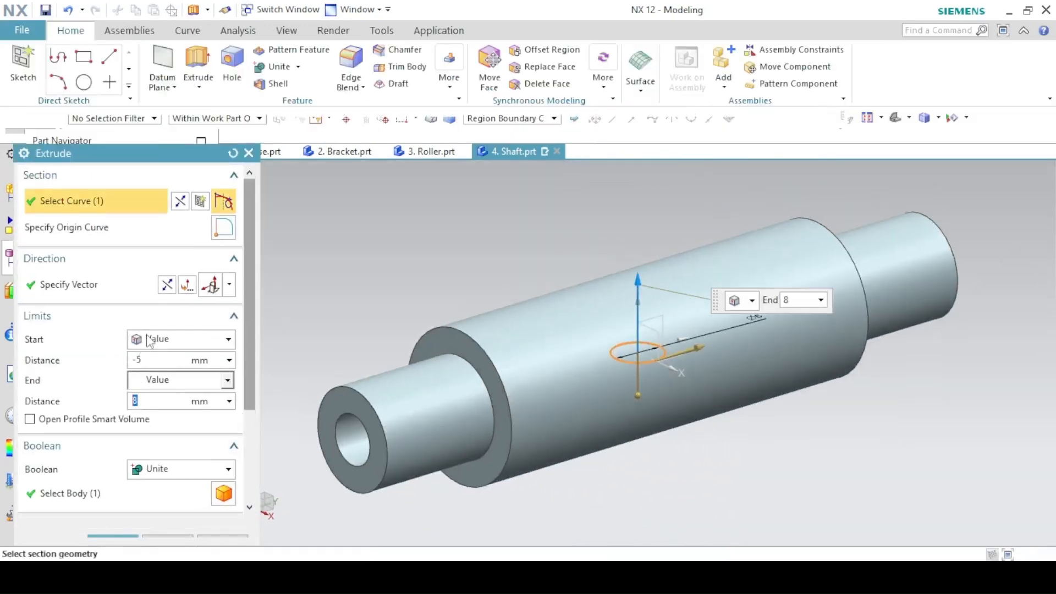
- Extrude the circle symmetrically by 14.5 mm and subtract it from the shaft to cut the cross hole
click(149, 342)
click(152, 341)
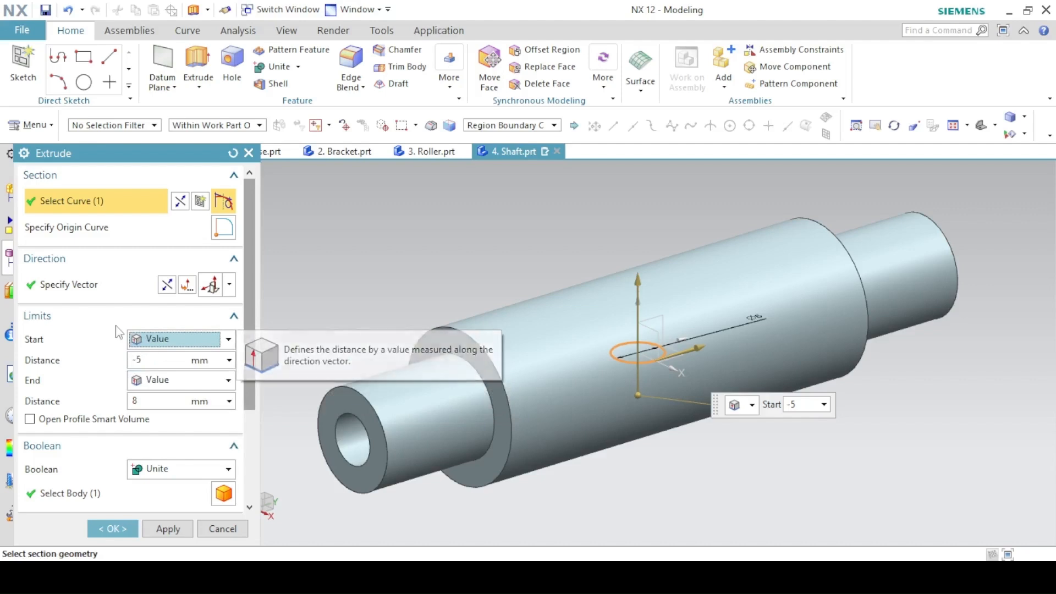
click(156, 340)
click(168, 373)
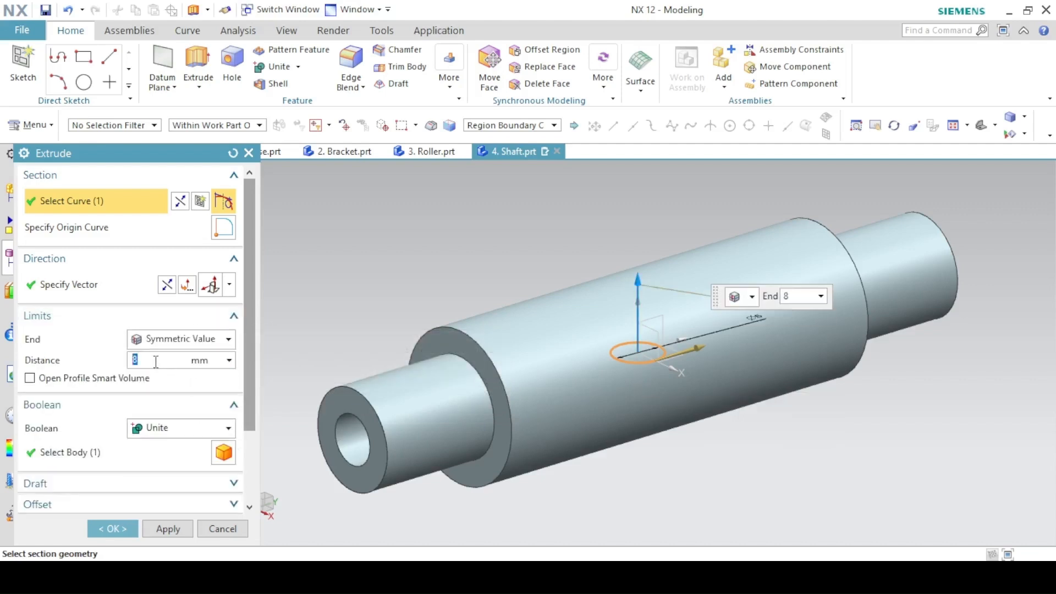
drag(638, 281, 631, 231)
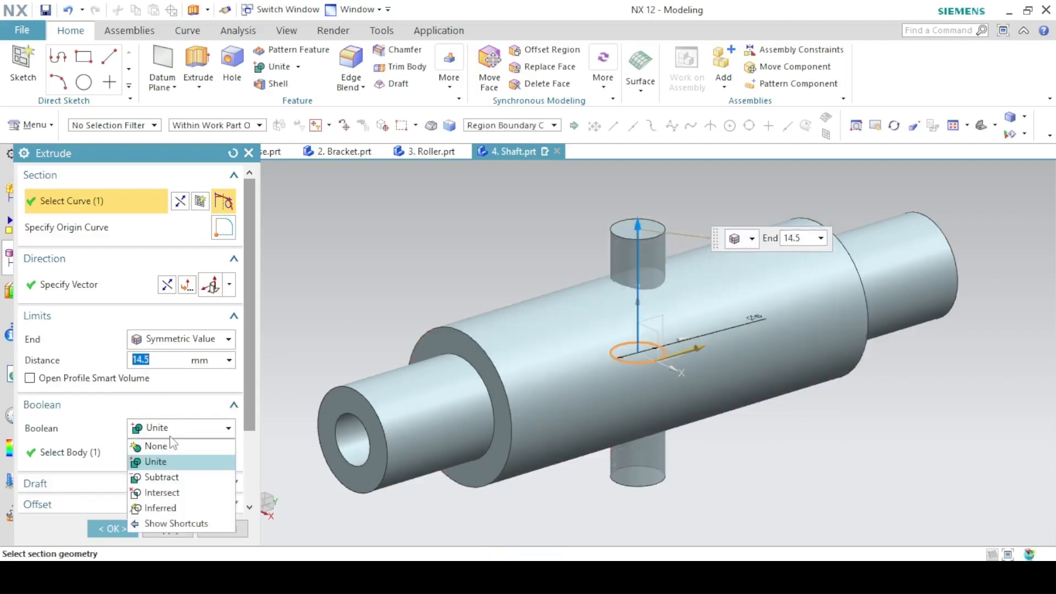
click(181, 428)
click(148, 477)
click(108, 527)
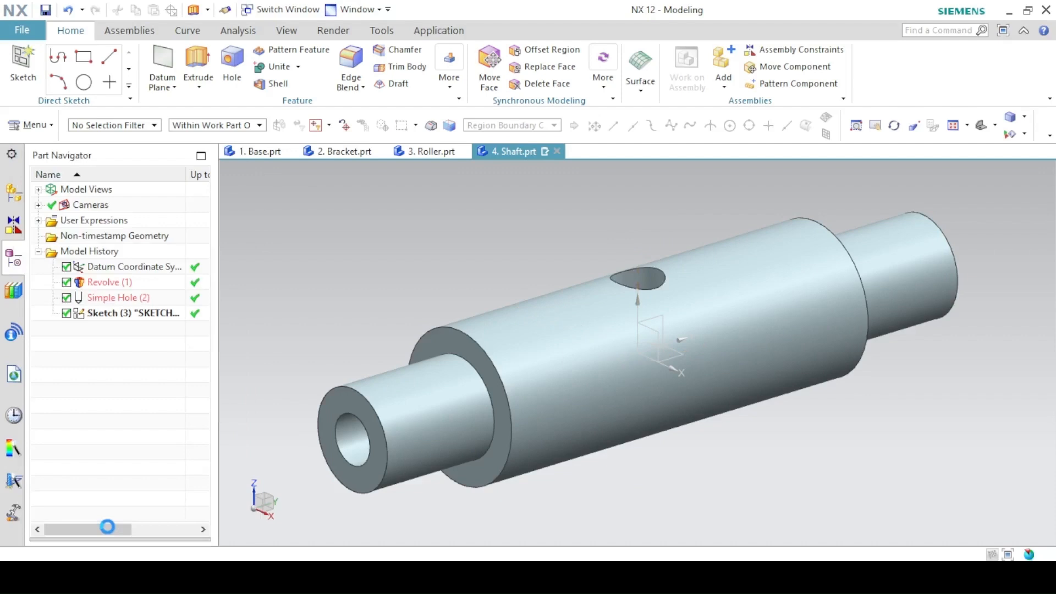
- Chamfer the outer circular edges at both shaft ends with a symmetric 1 mm distance
middle_drag(538, 324, 604, 225)
middle_drag(747, 196, 770, 231)
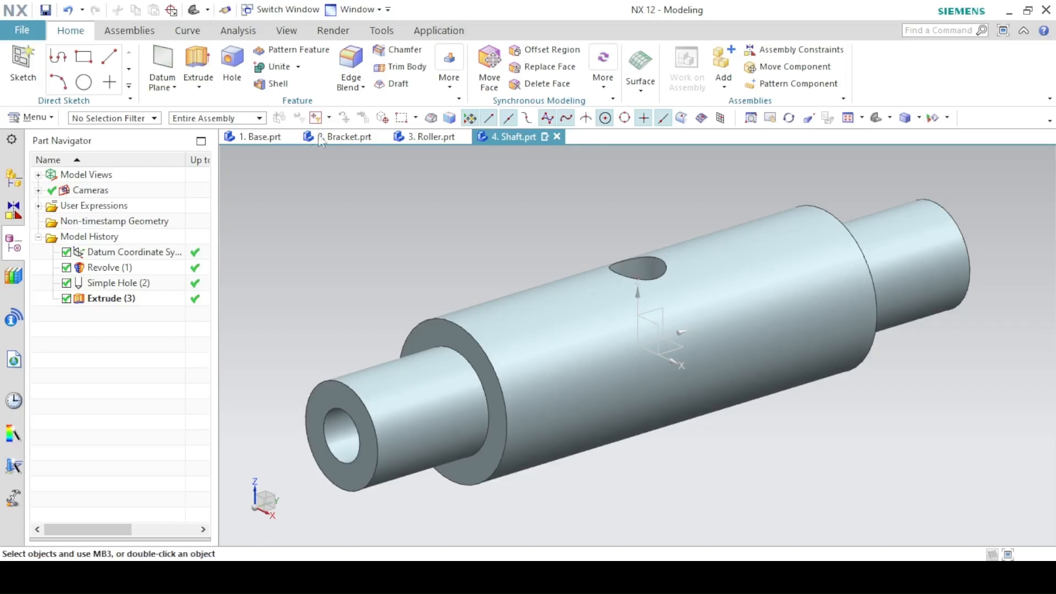
click(385, 50)
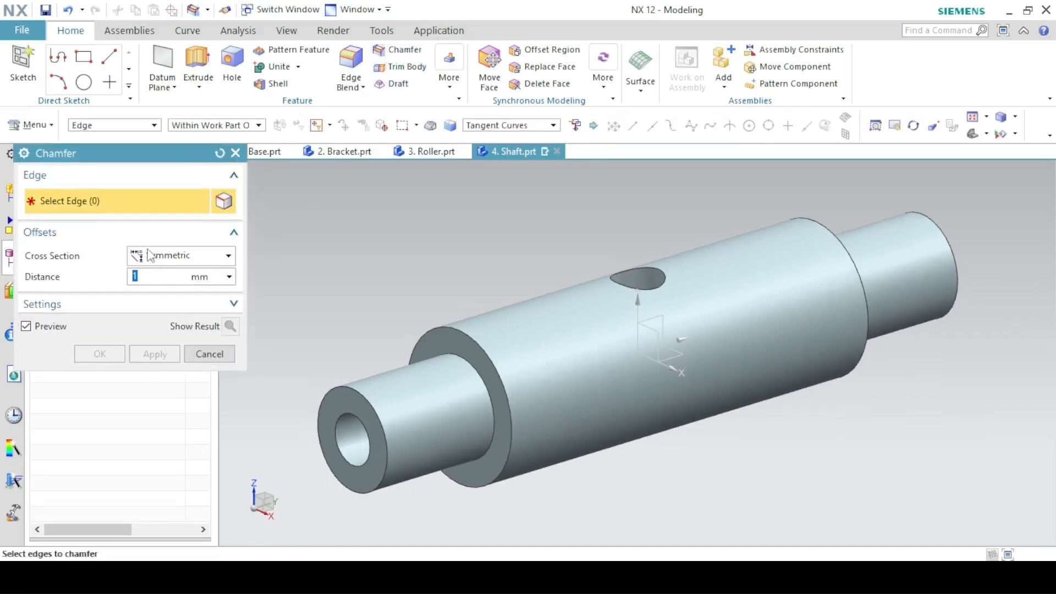
click(332, 392)
click(920, 220)
click(101, 355)
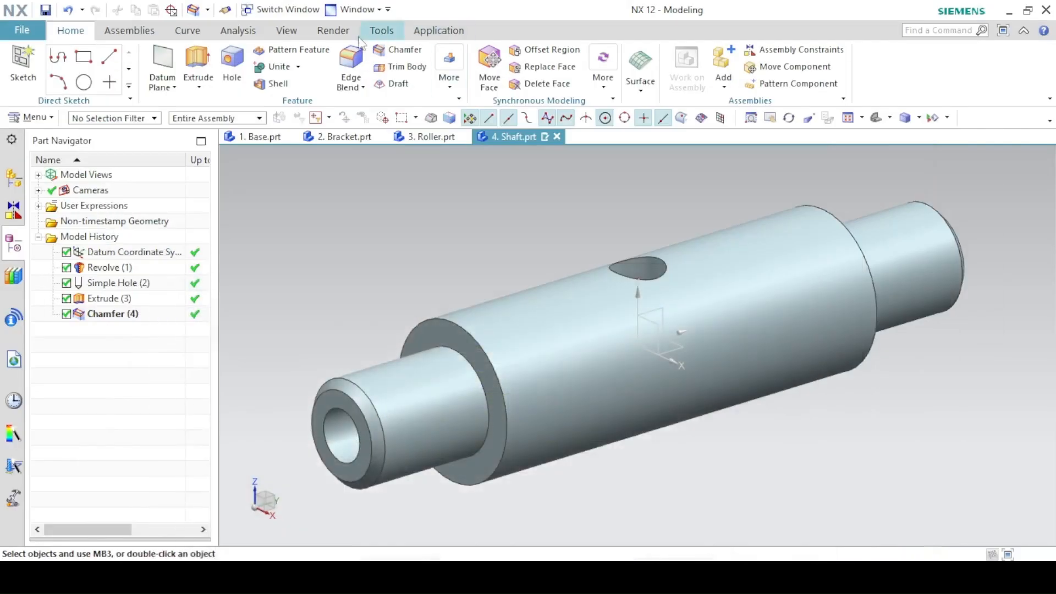
- Edit the shaft body's object display and set its colour to yellow
click(286, 30)
click(547, 66)
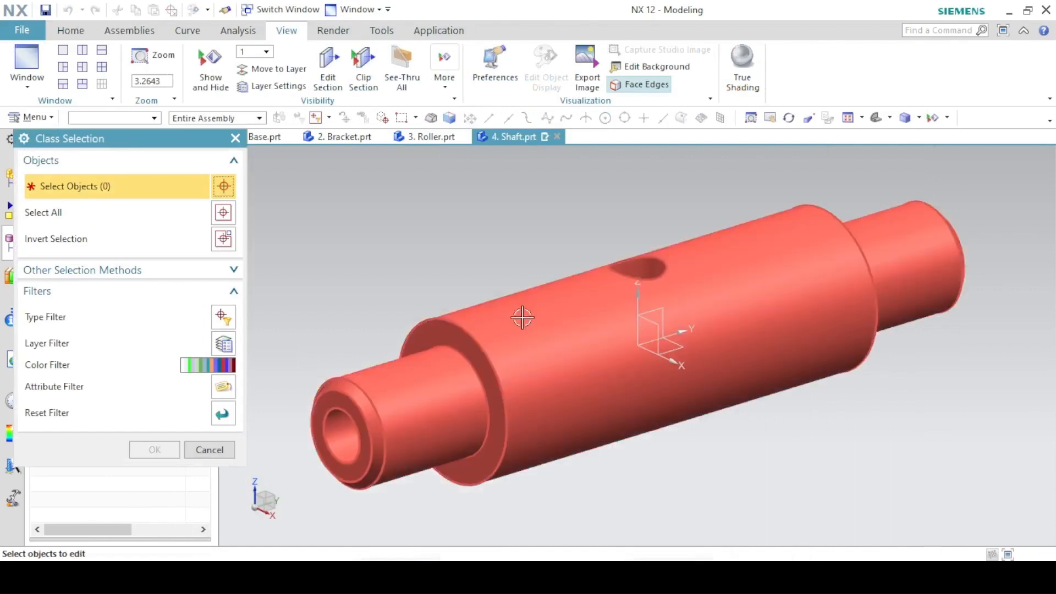
click(564, 334)
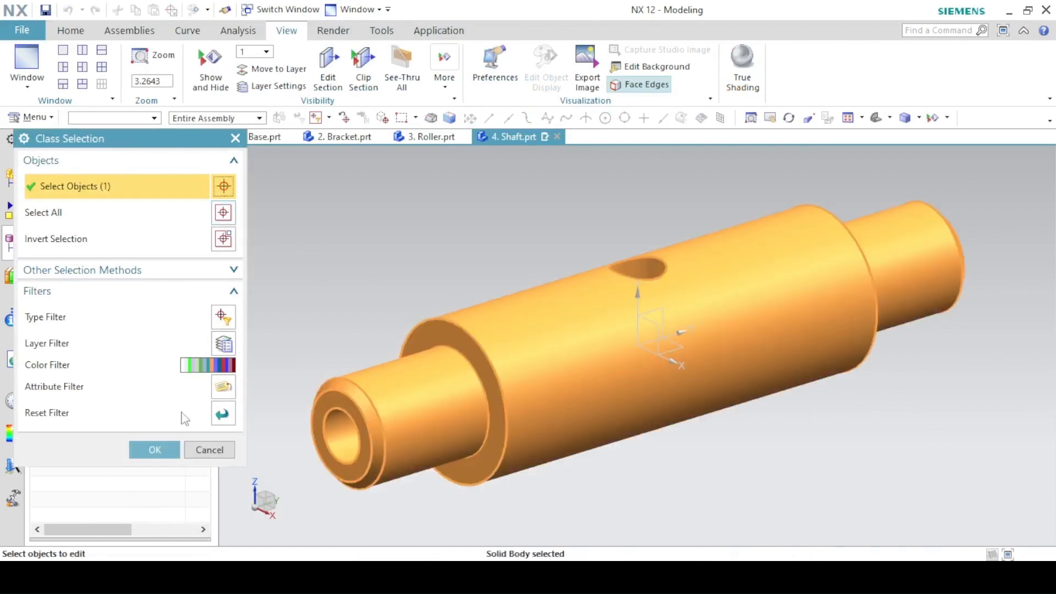
click(176, 450)
click(201, 230)
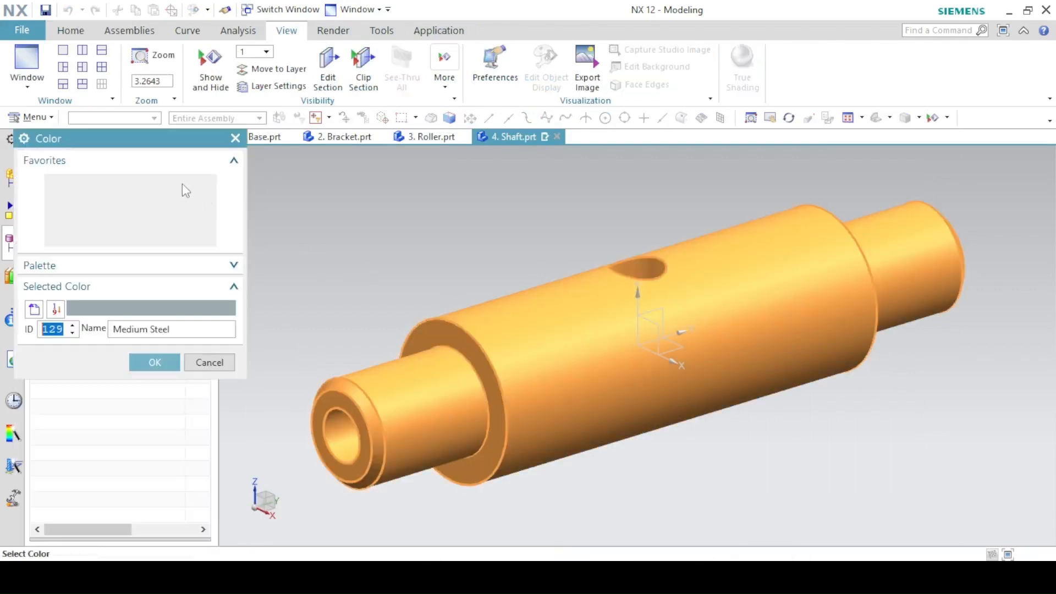
click(95, 184)
click(144, 362)
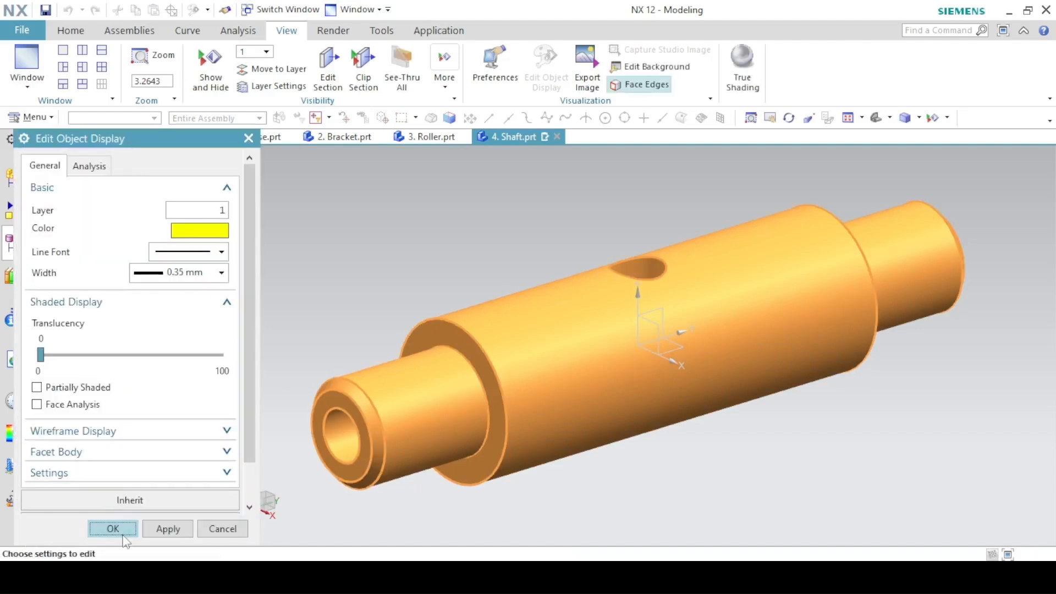
click(110, 529)
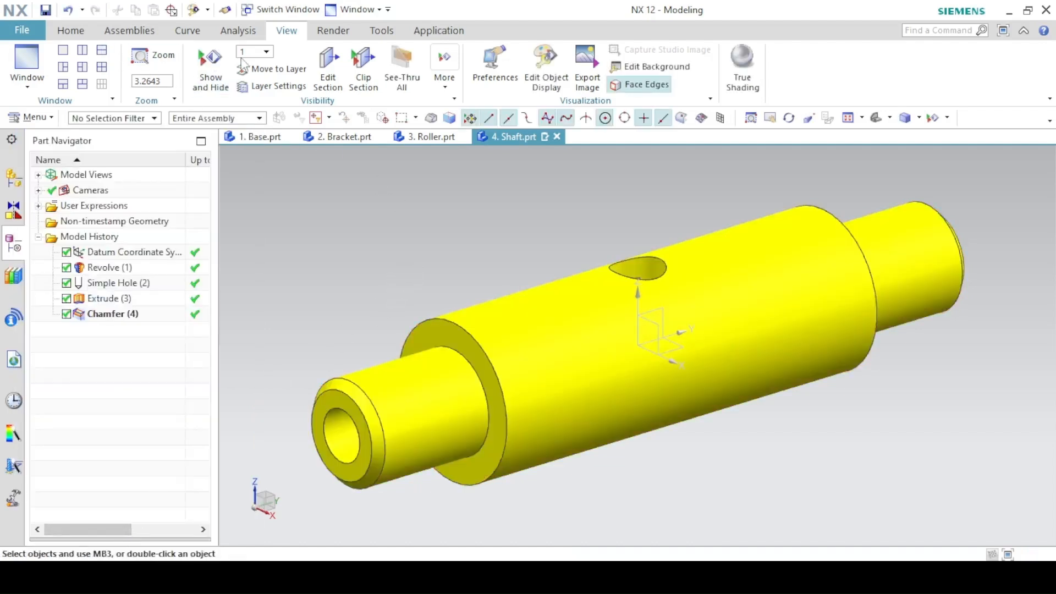
- Hide all objects, show only the solid bodies again and save the shaft part
click(210, 68)
click(240, 177)
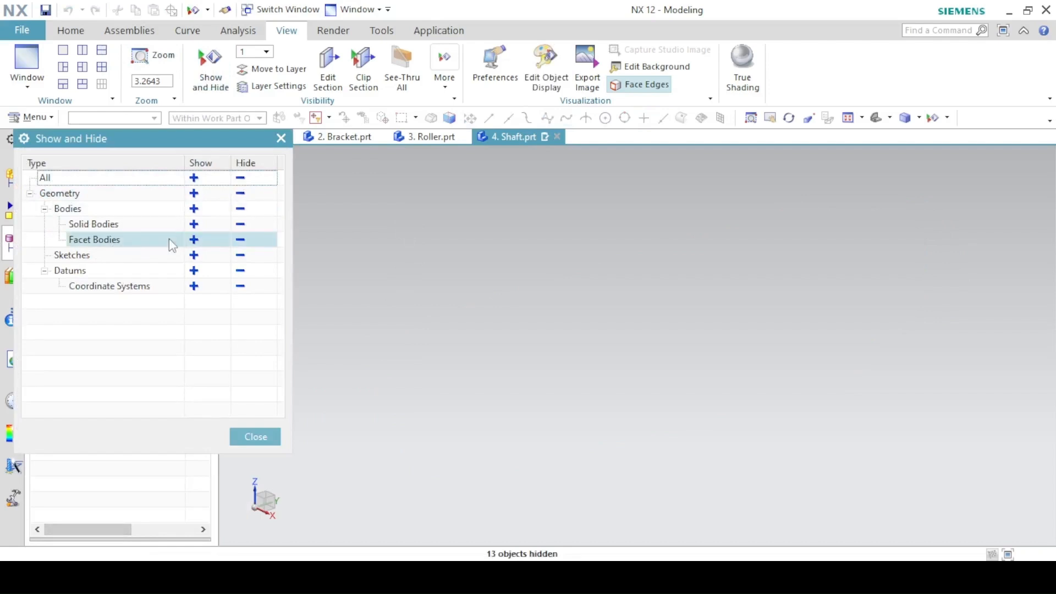
click(193, 224)
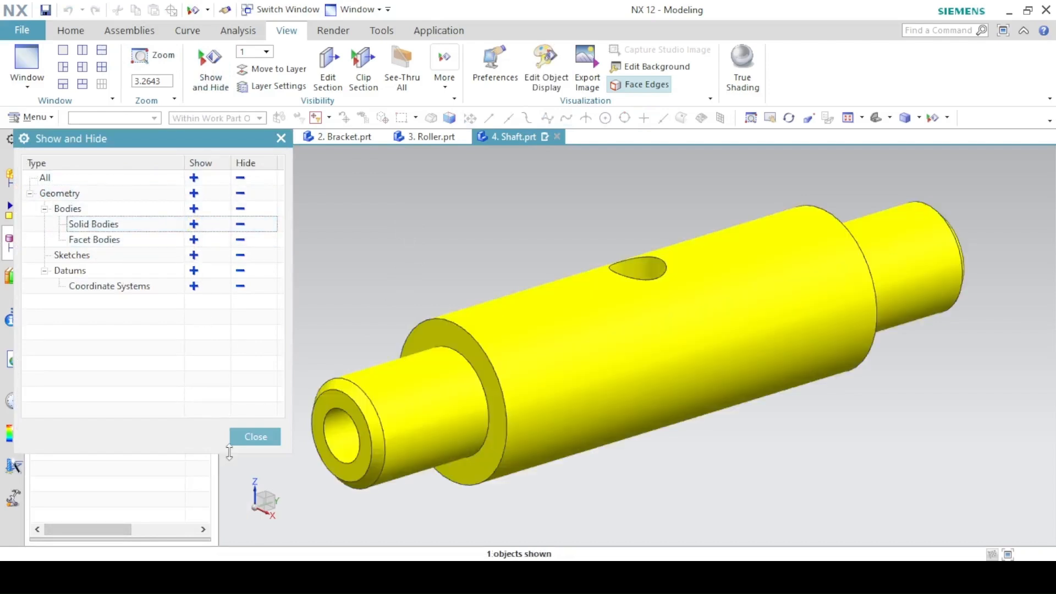
click(237, 439)
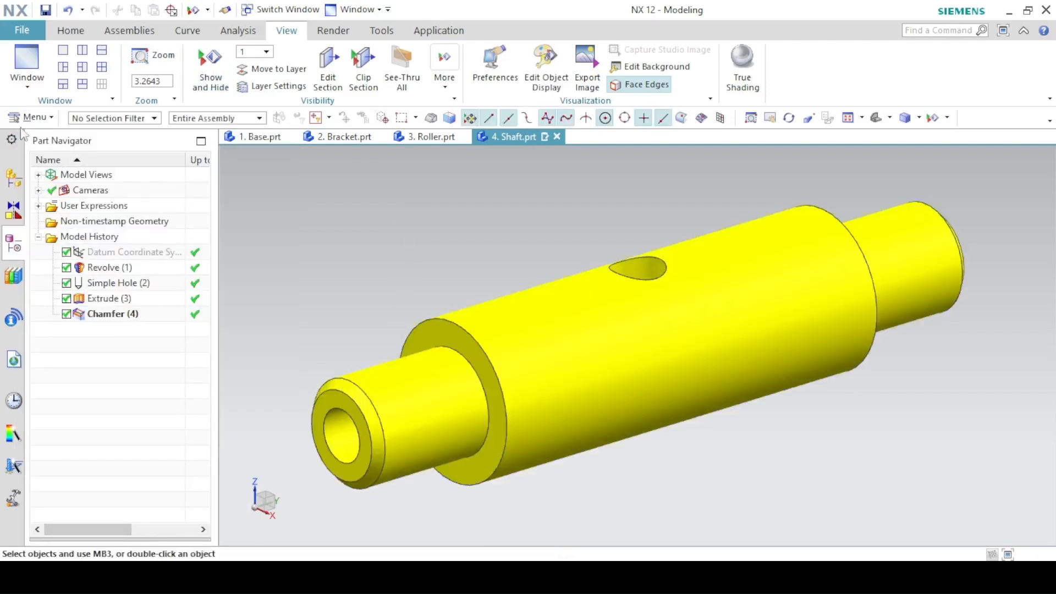
click(46, 10)
click(46, 10)
- Go to the next part drawing and create a new millimetre Model part named 5. Bush in the ROLLER SUPPORT ASSEMBLY folder
click(33, 31)
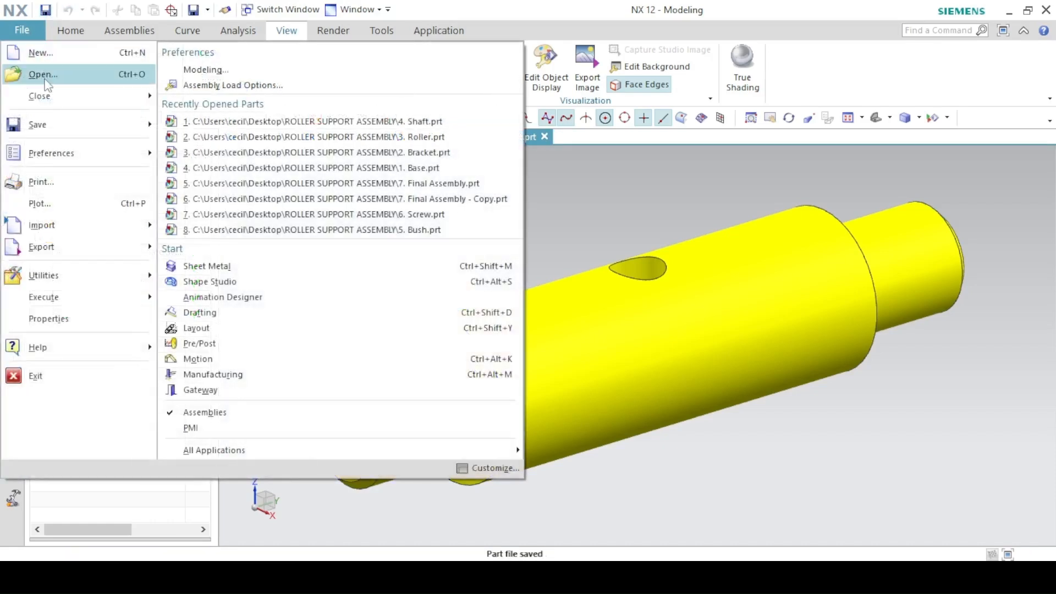
click(40, 53)
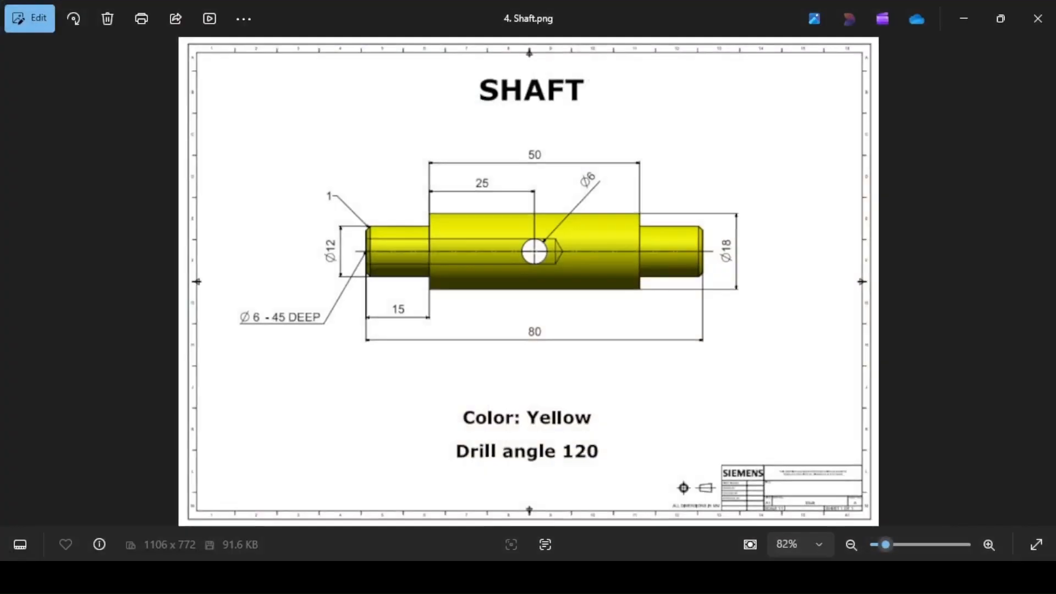
key(Right)
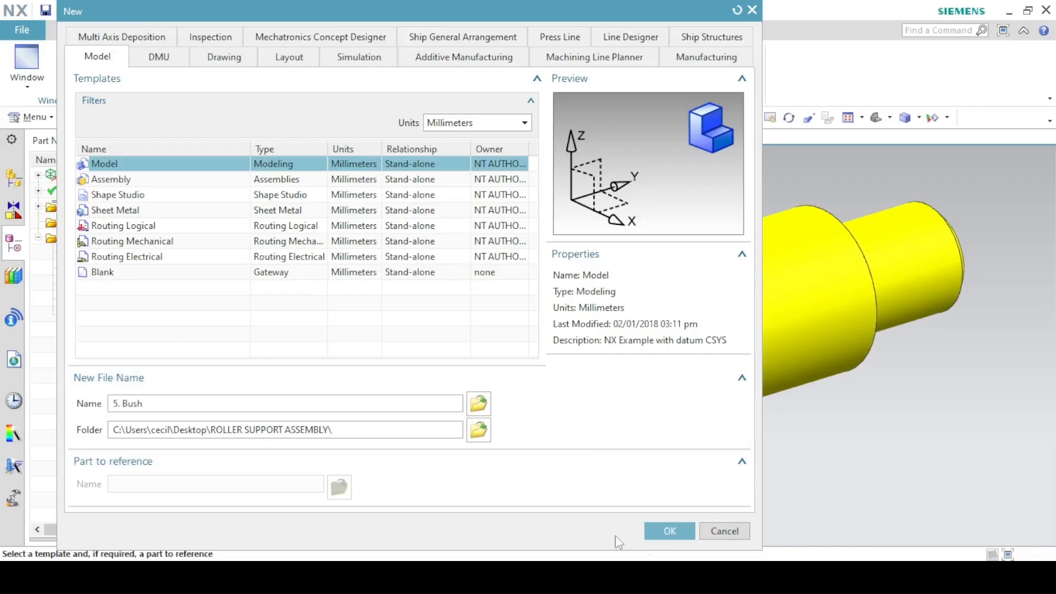
click(670, 531)
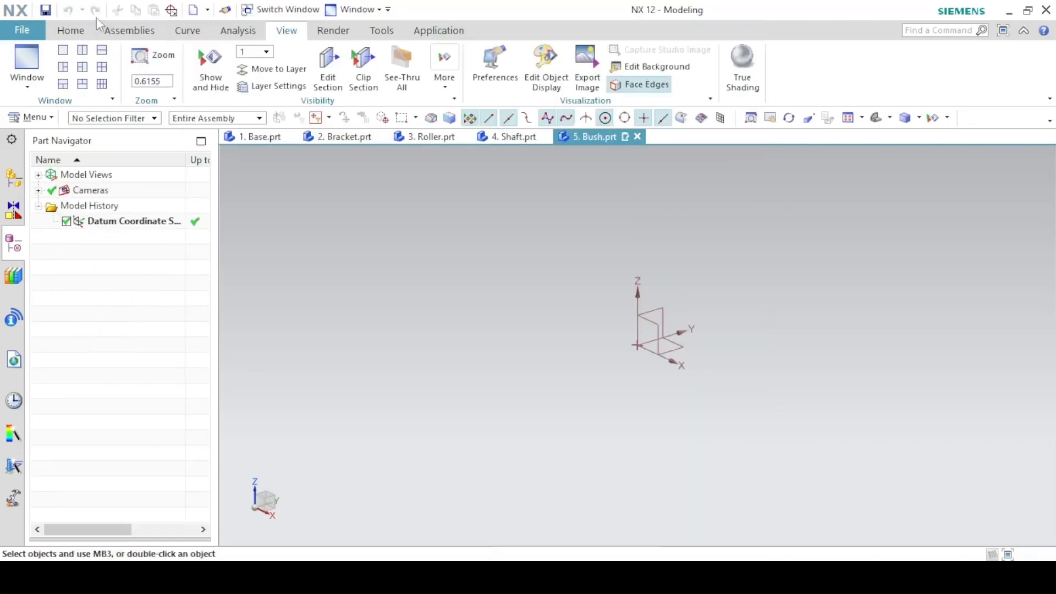
- Start a Revolve feature and open a section sketch for it on the YZ datum plane
click(198, 87)
click(207, 124)
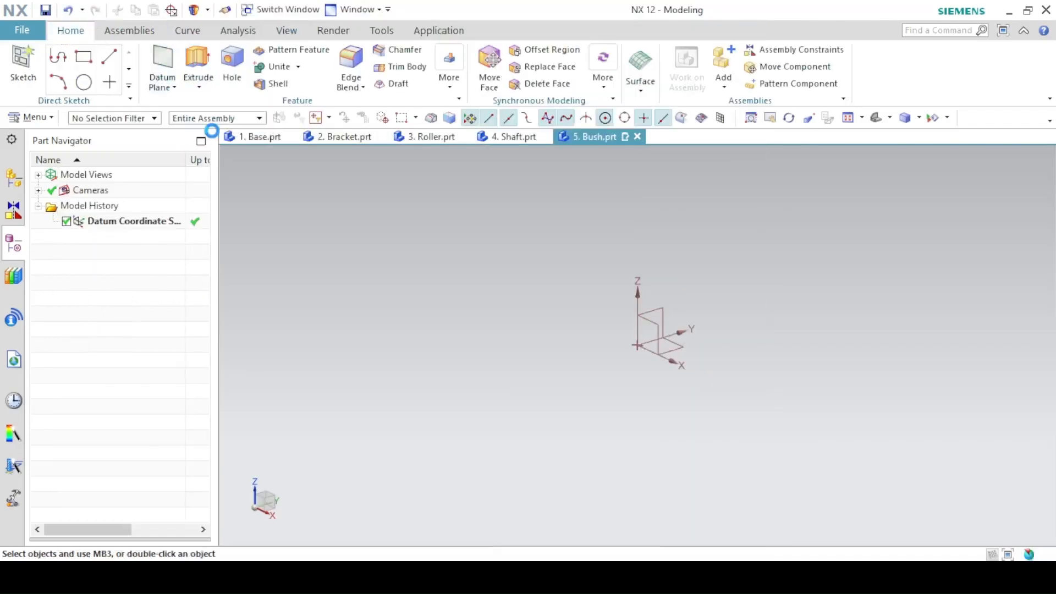
click(200, 186)
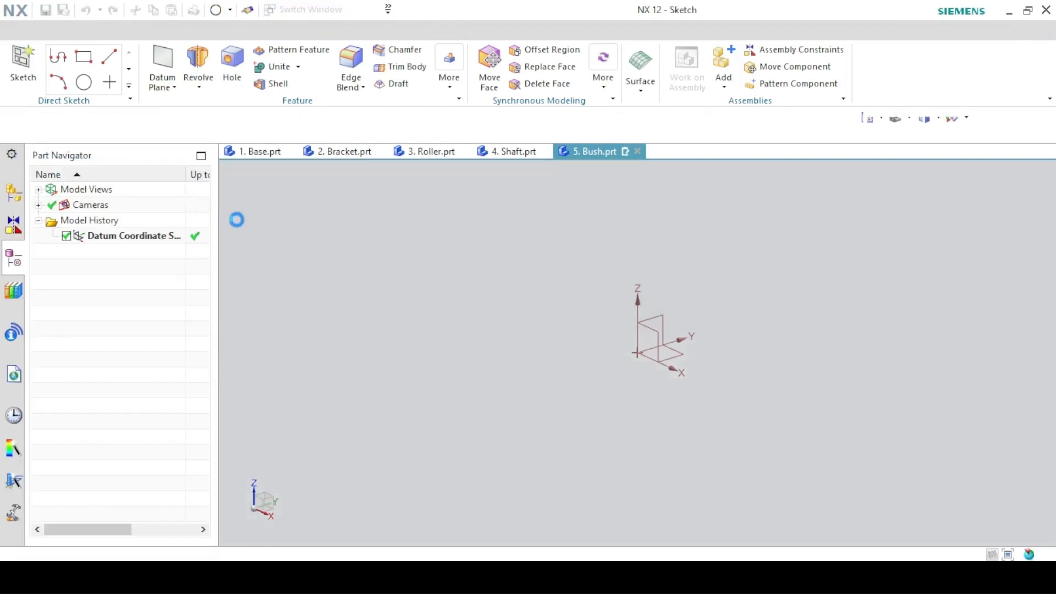
click(645, 312)
click(167, 340)
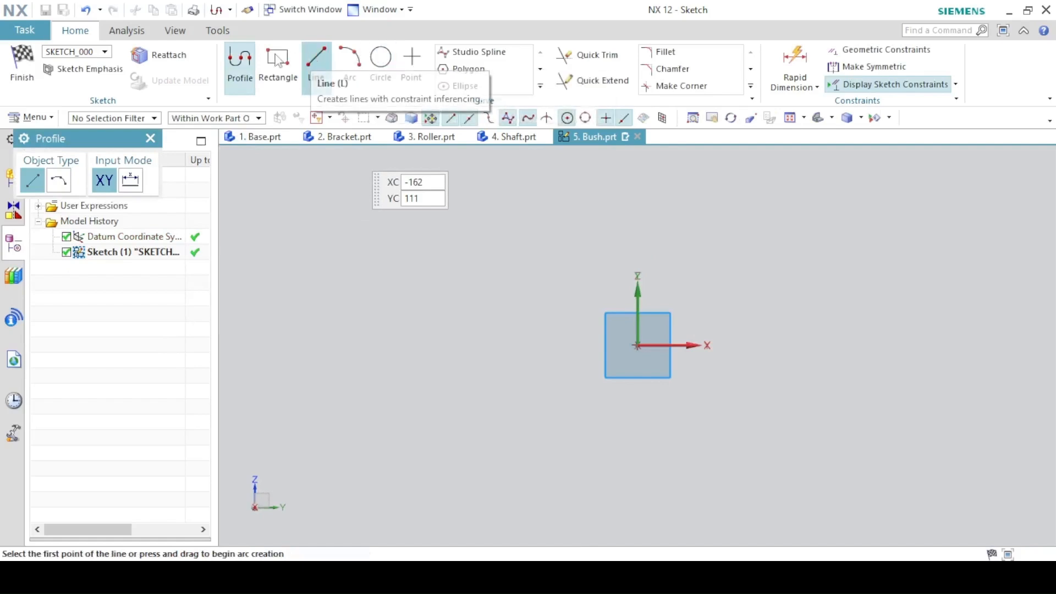
- Sketch a closed stepped profile from the origin, about 105 mm long, with a 47 mm wide flange and a step about 17 mm down
click(638, 345)
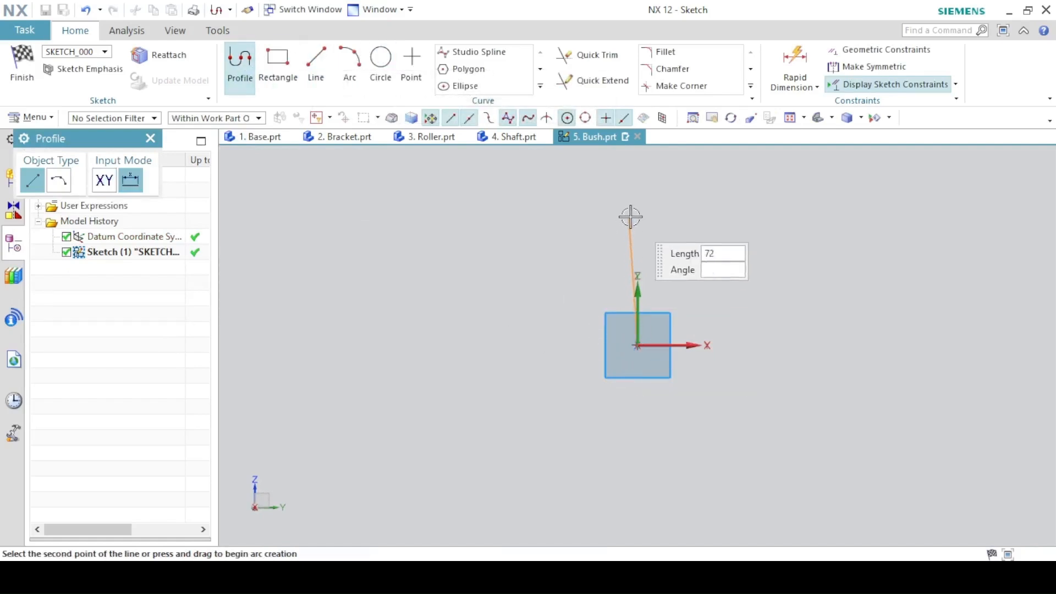
click(639, 214)
click(723, 213)
click(722, 244)
click(827, 245)
click(827, 346)
click(638, 345)
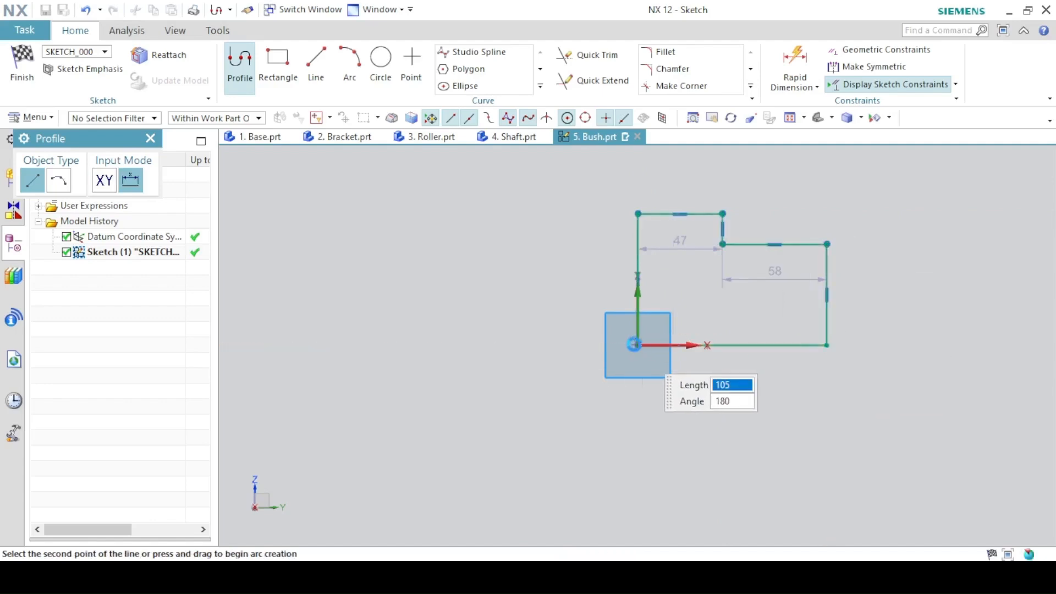
click(241, 65)
- Check the bush drawing and dimension the flange's top edge from the profile's bottom line as 30/2
click(795, 66)
key(alt+Tab)
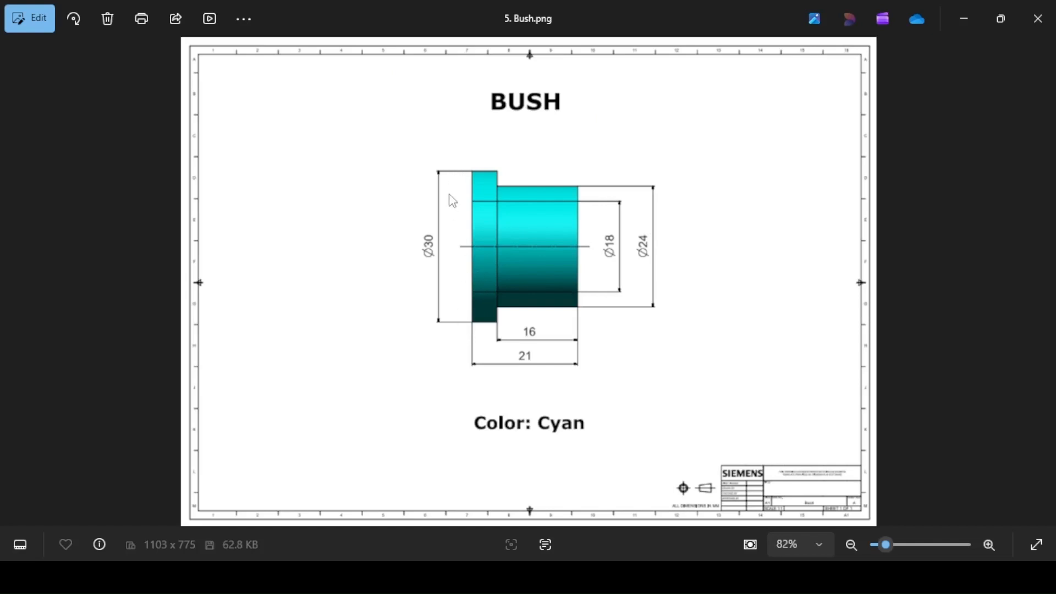
key(alt+Tab)
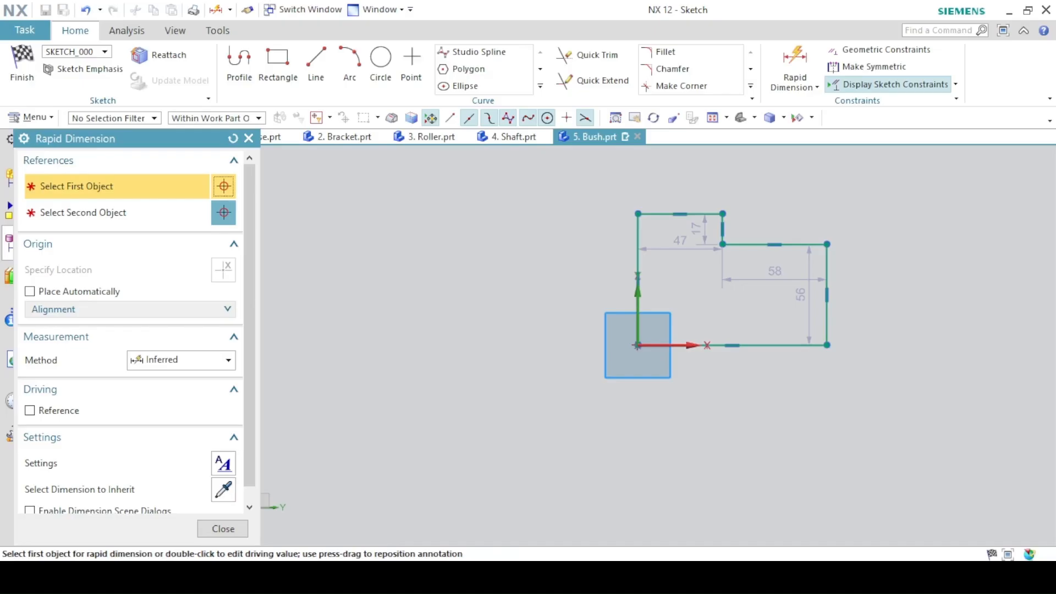
click(652, 214)
click(664, 346)
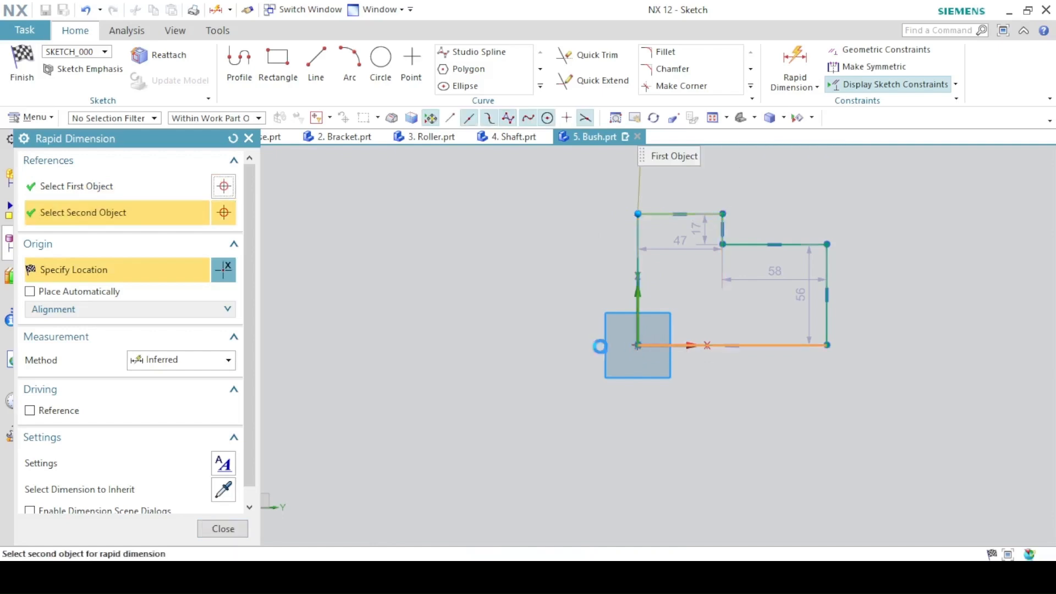
click(485, 340)
text(30/2)
key(Return)
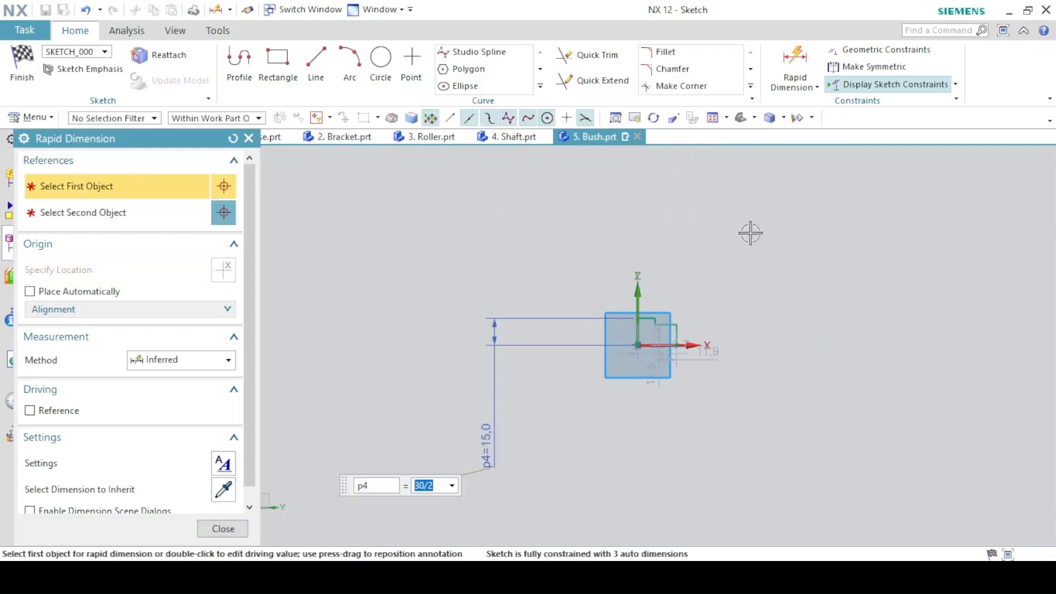
- Dimension the height of the lower stepped section above the profile's bottom line as 24/2
scroll(688, 275, up, 7)
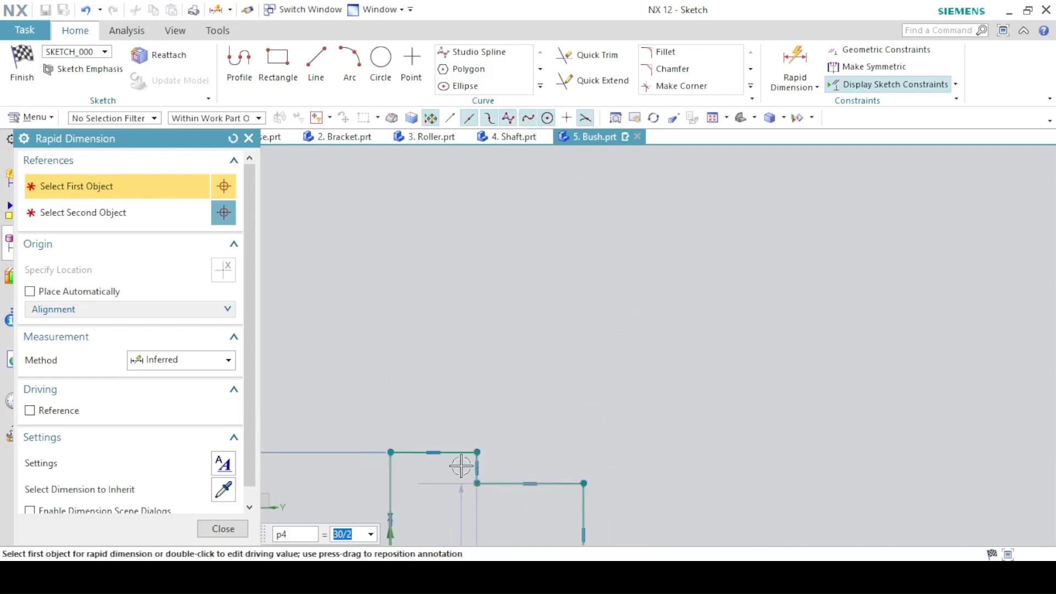
click(504, 268)
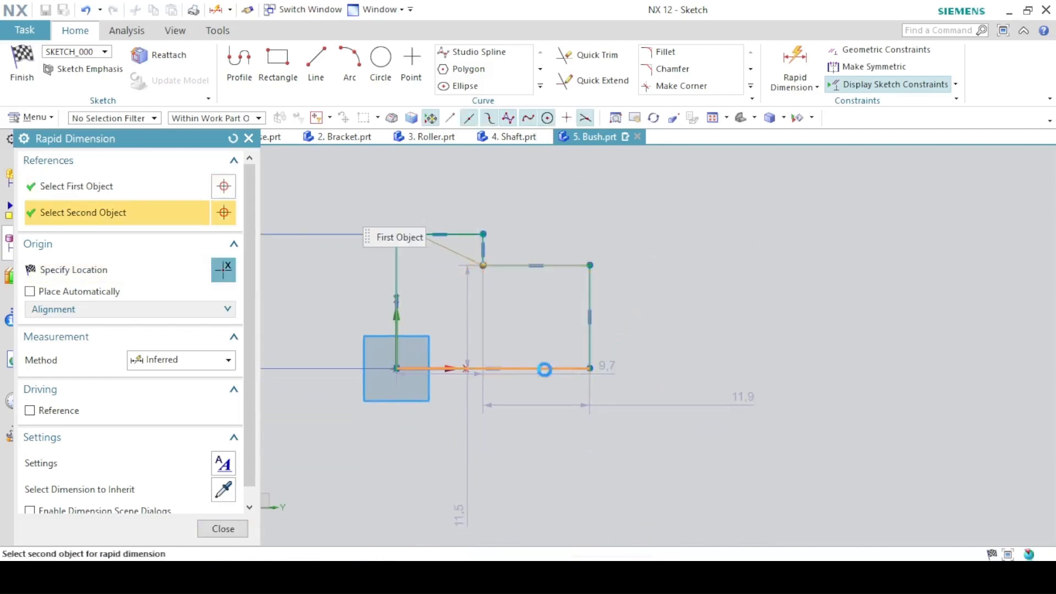
click(514, 369)
click(735, 343)
text(24/2)
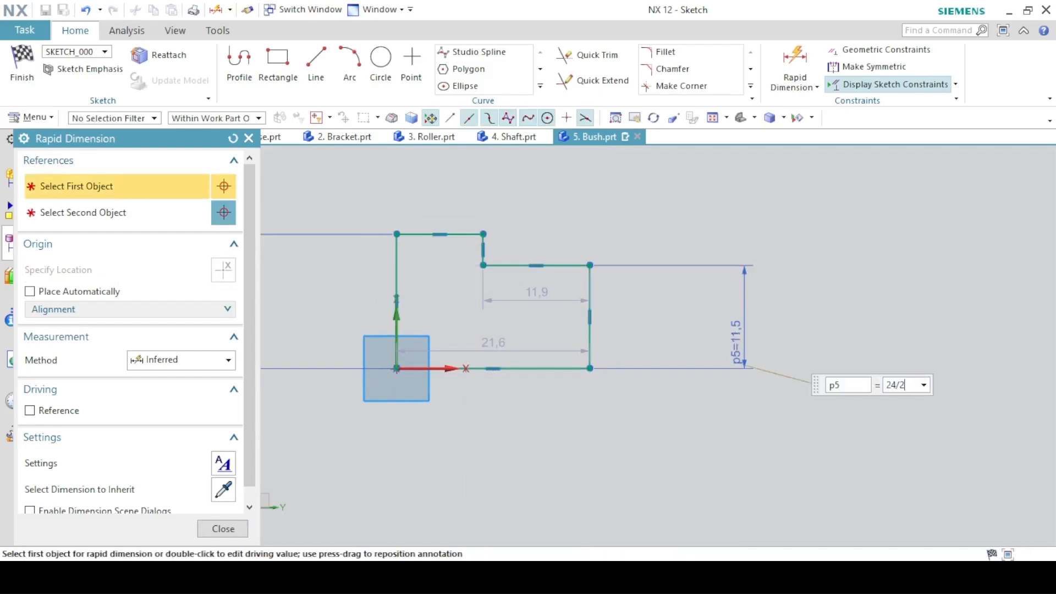
key(Return)
- Check the bush drawing and dimension the profile's overall length along the bottom line as 21 mm
key(alt+Tab)
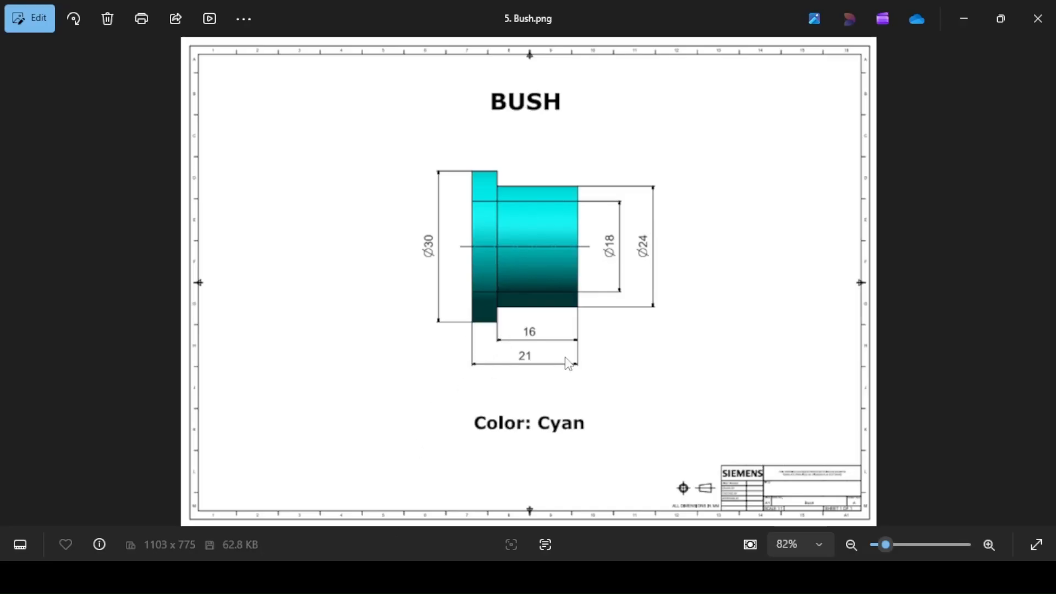
key(alt+Tab)
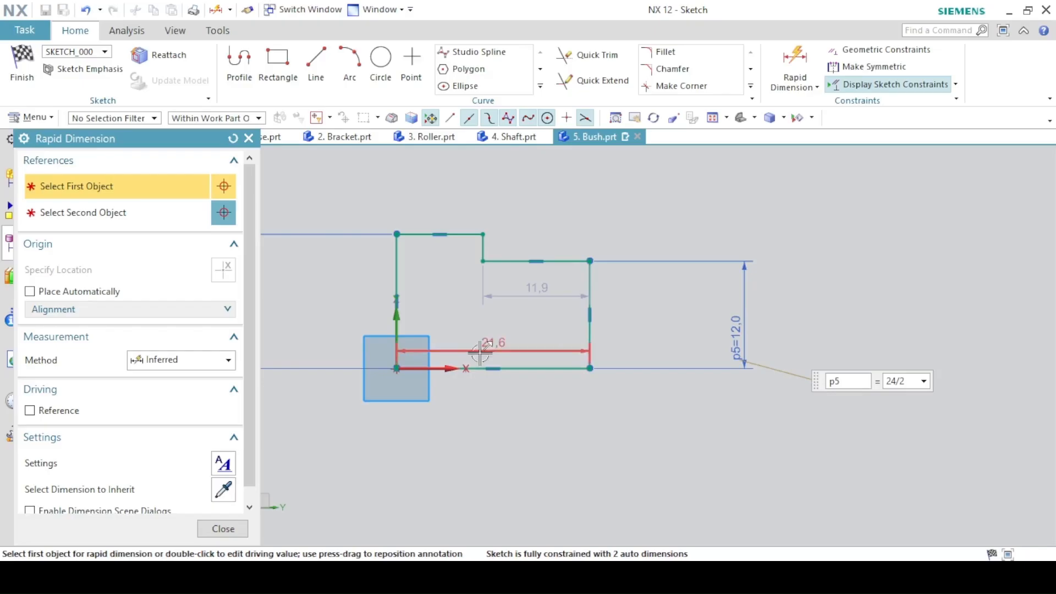
click(514, 369)
click(504, 467)
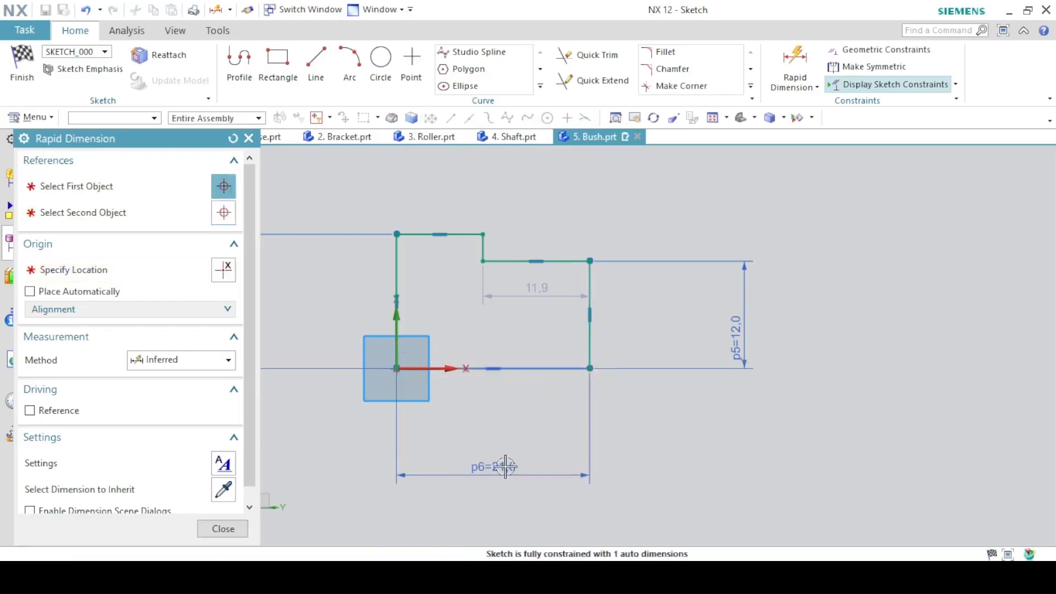
text(21)
key(Return)
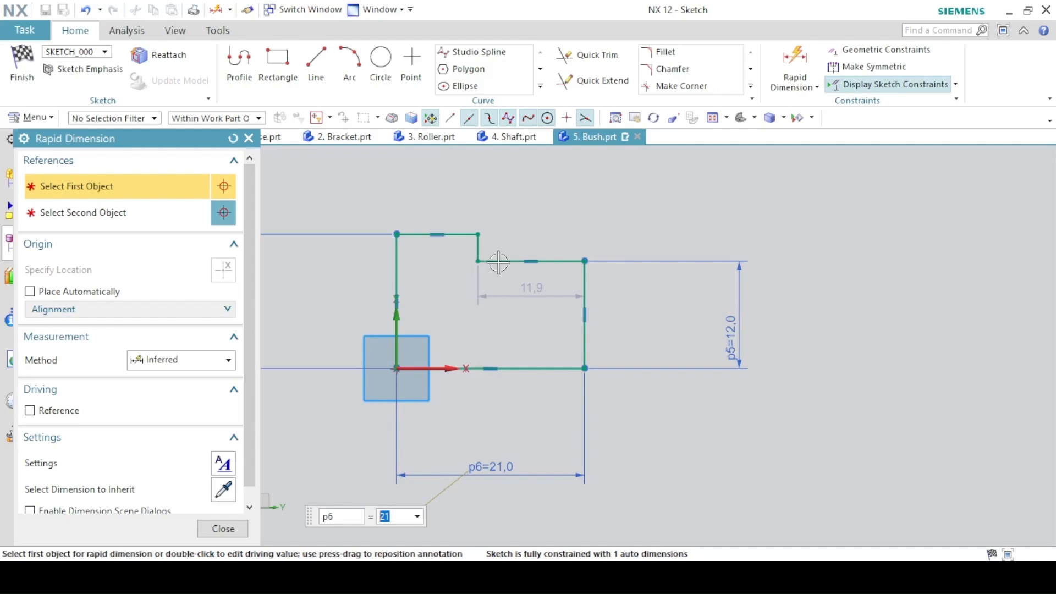
- Dimension the horizontal edge of the lower stepped section as 16 mm and finish dimensioning
click(498, 261)
click(557, 212)
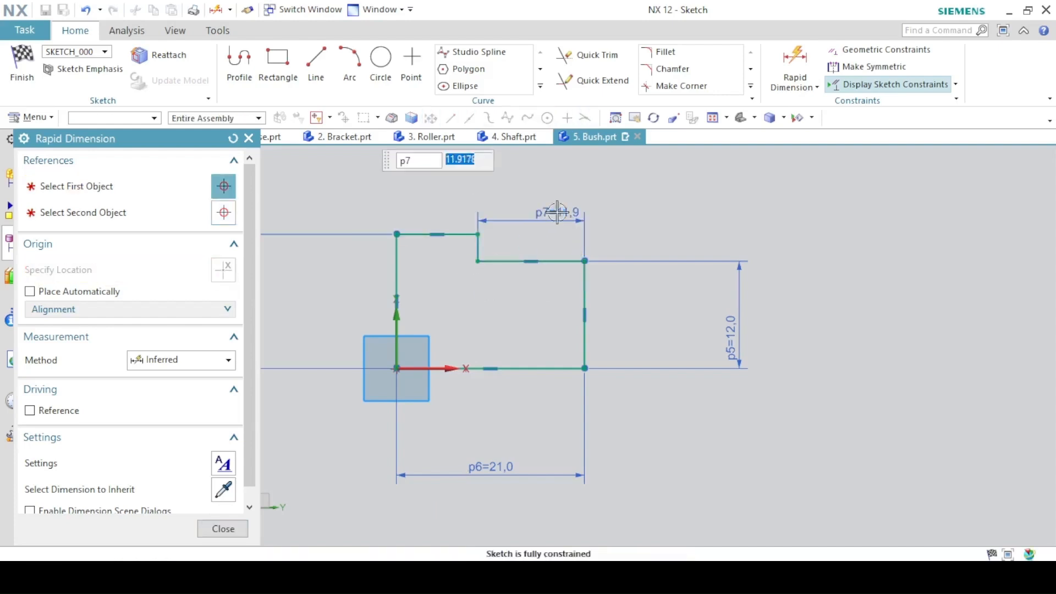
text(16)
key(Return)
click(222, 529)
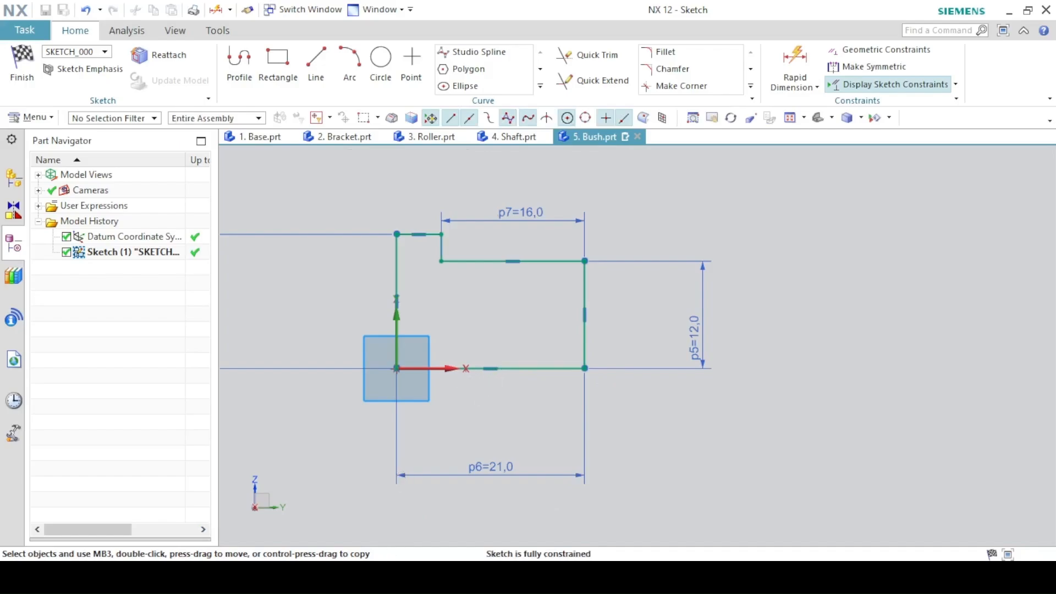
- Check the drawing's bore, draw a line about 21 mm long across the profile between its vertical sides and make it horizontal
click(392, 575)
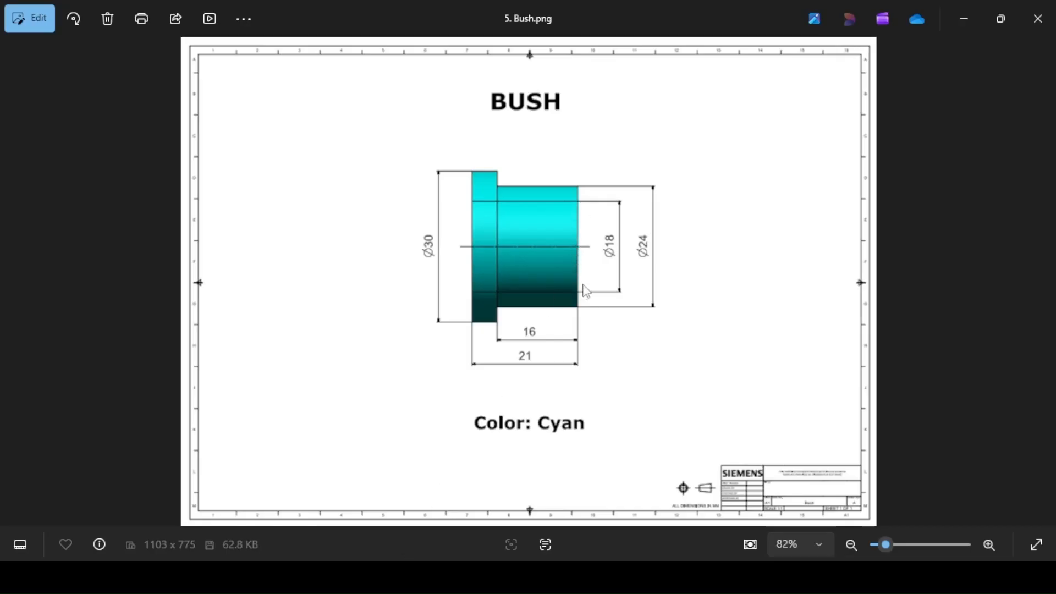
key(alt+Tab)
click(317, 66)
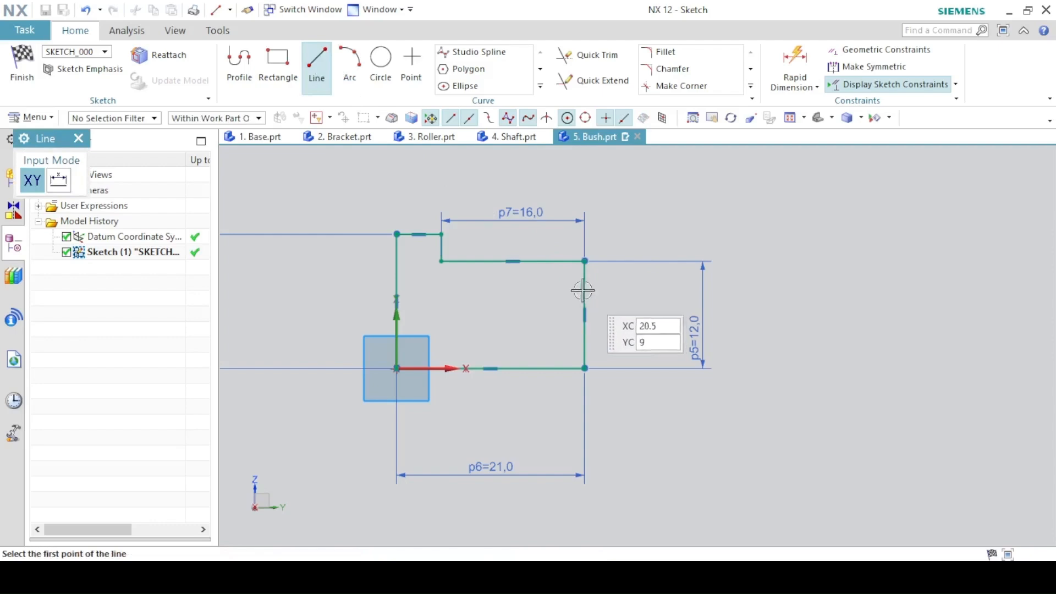
click(584, 298)
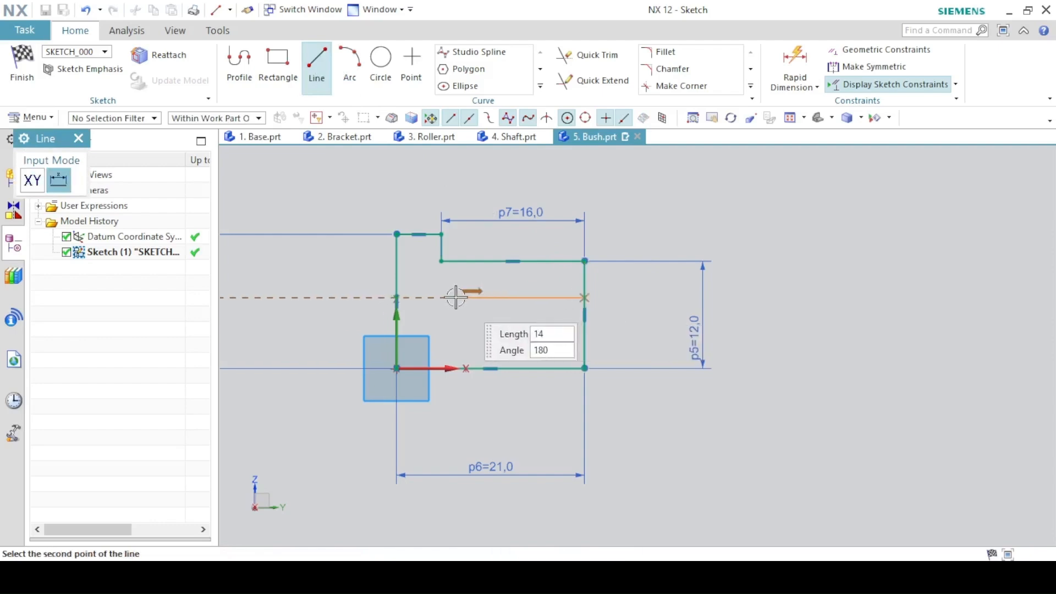
click(390, 294)
key(Escape)
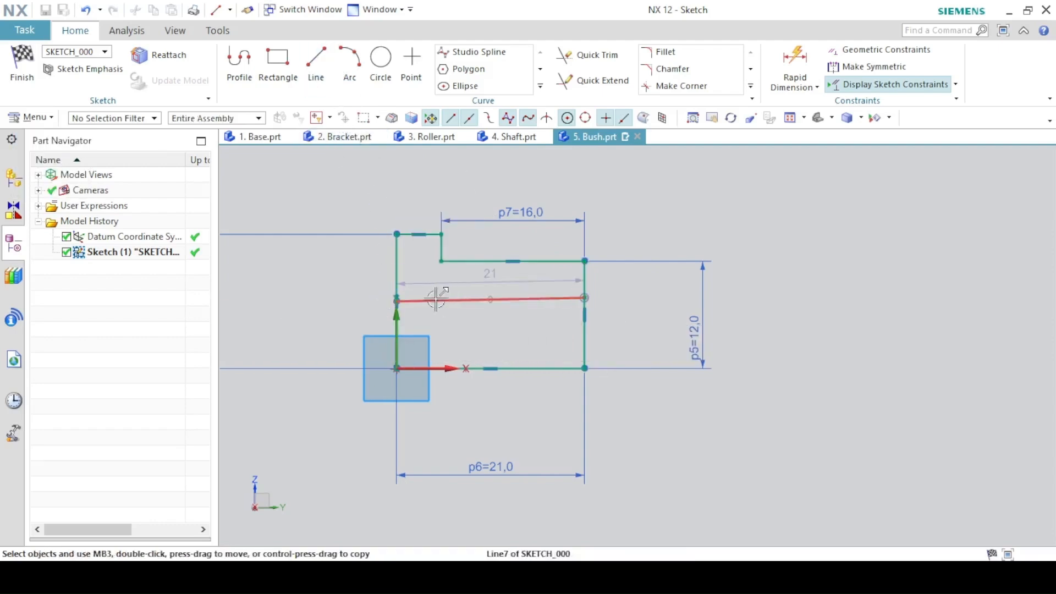
click(459, 298)
click(615, 249)
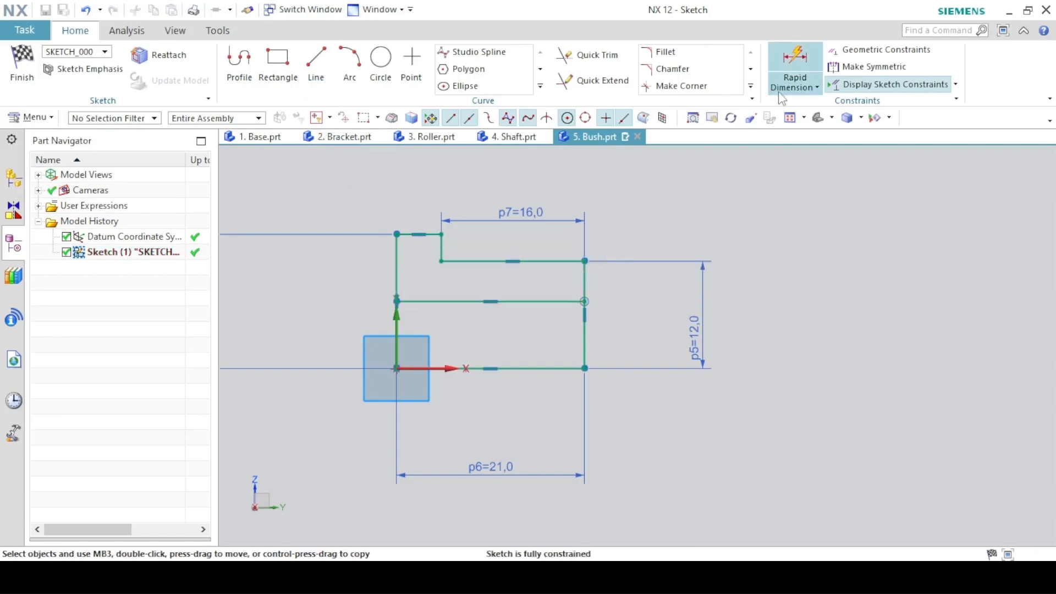
- Try to dimension the inner horizontal line's height above the profile's bottom line
click(781, 65)
click(431, 576)
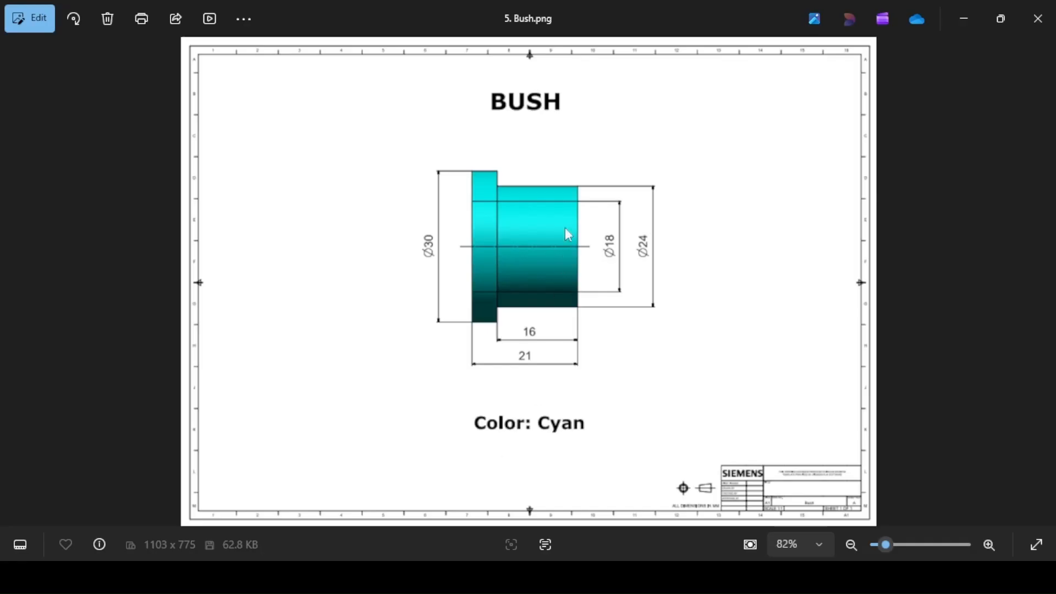
key(alt+Tab)
click(519, 302)
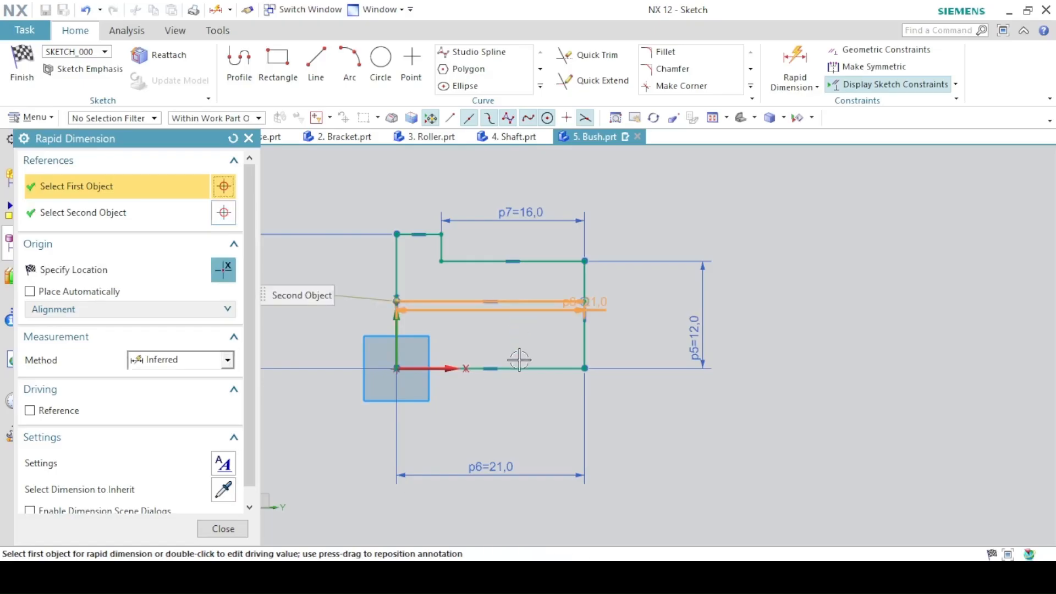
click(519, 368)
click(771, 376)
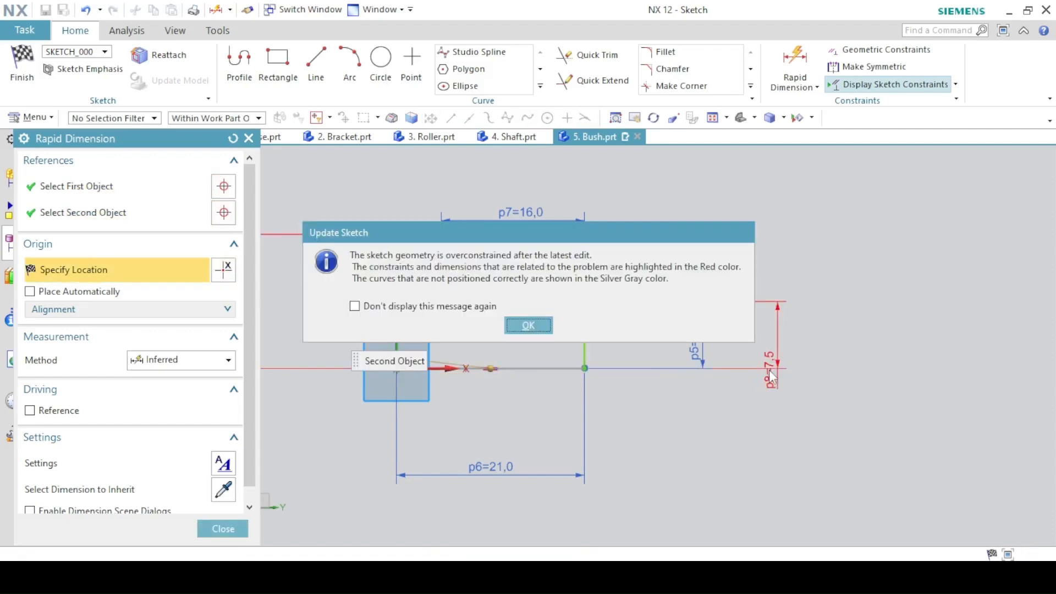
key(Escape)
key(Escape)
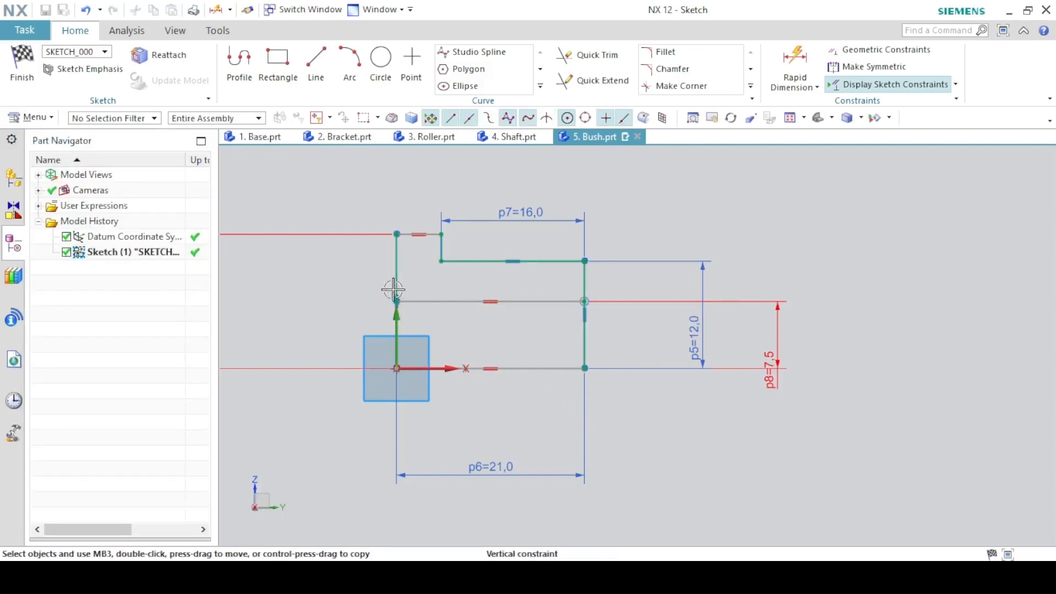
- Delete the inner horizontal line that is attached to the midpoint of the flange's vertical edge
scroll(397, 292, up, 5)
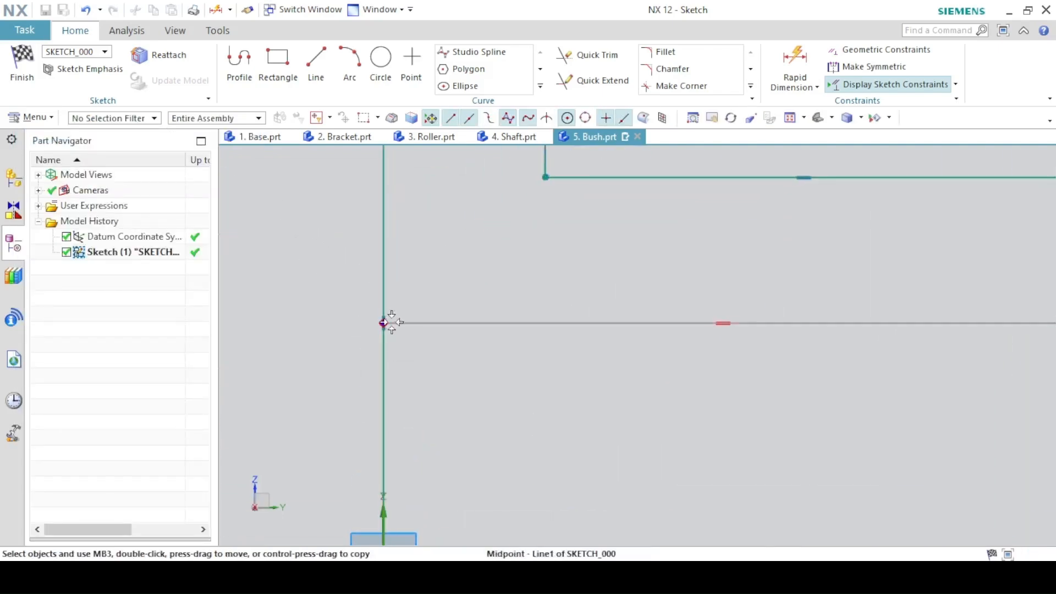
click(425, 323)
key(Delete)
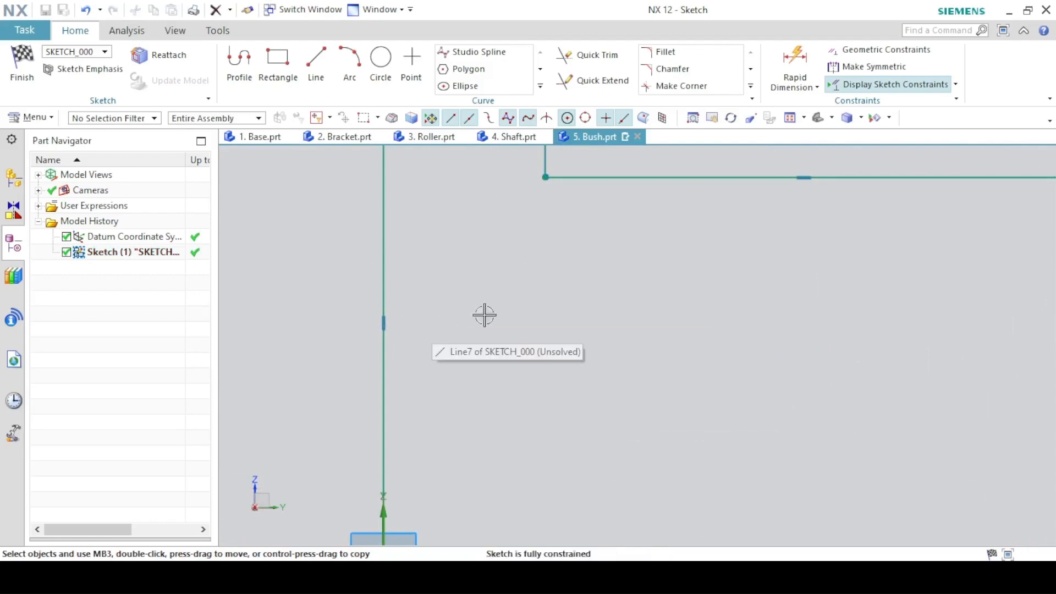
- Draw a new inner line about 21 mm long between the vertical sides, away from their midpoints, and constrain it horizontal
click(792, 116)
click(317, 65)
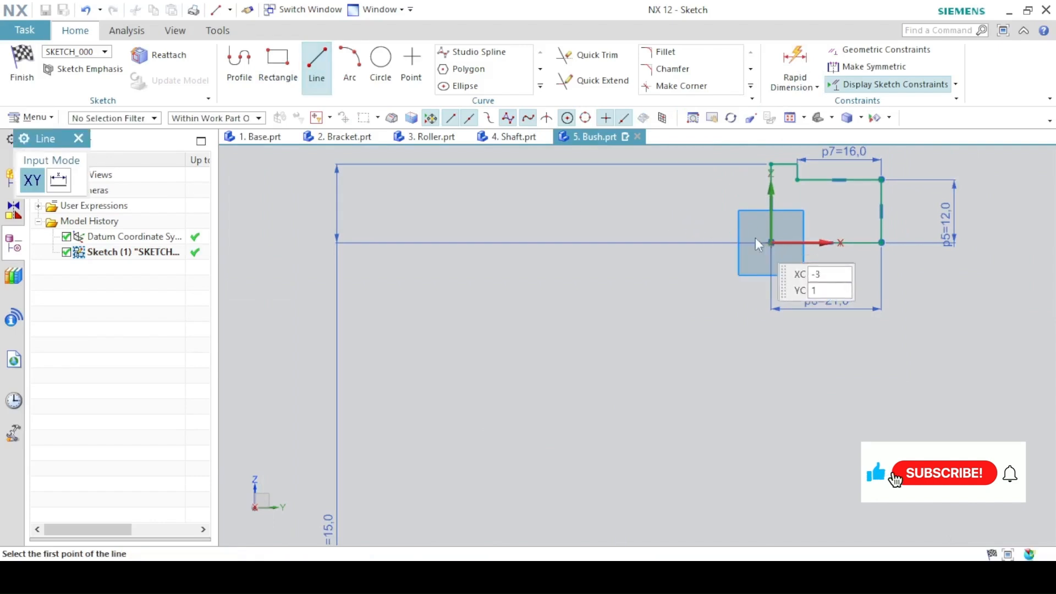
scroll(780, 240, up, 5)
shift+middle_drag(731, 258, 491, 353)
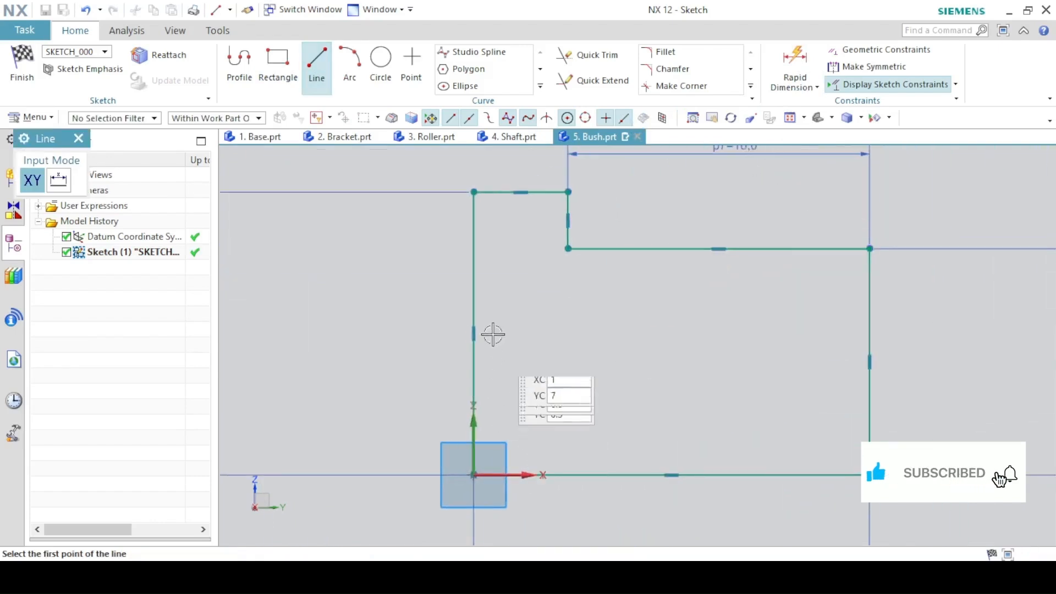
click(474, 293)
click(870, 295)
key(Escape)
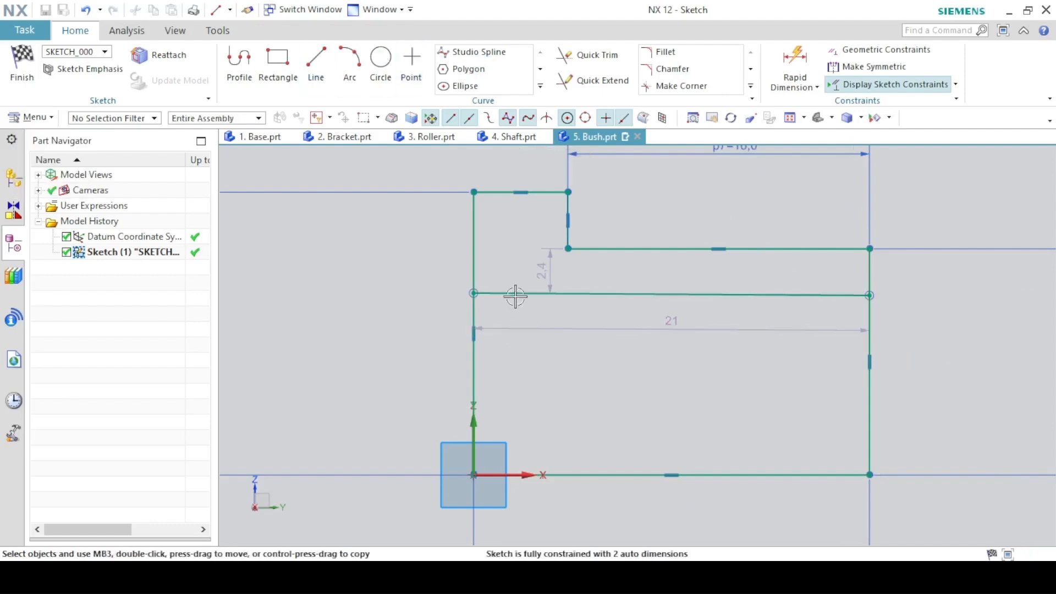
click(513, 294)
click(691, 245)
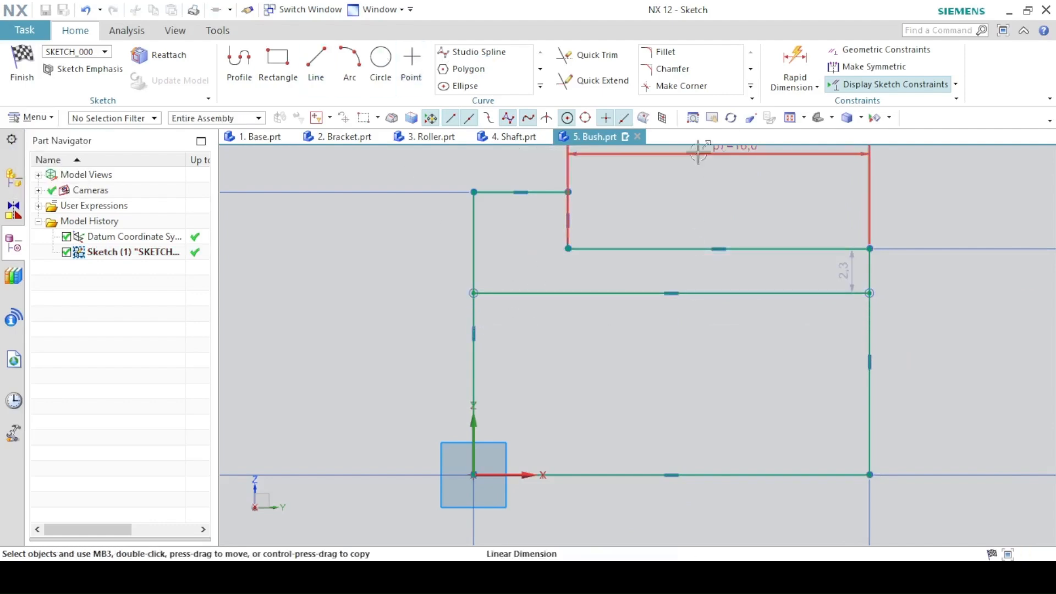
click(796, 80)
click(717, 293)
click(818, 87)
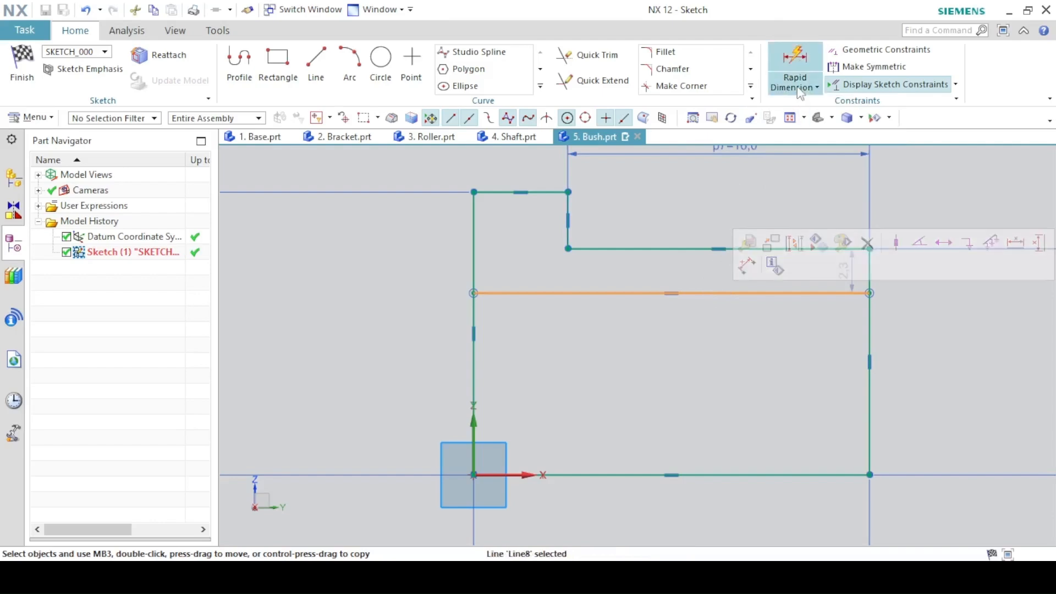
click(820, 104)
click(702, 292)
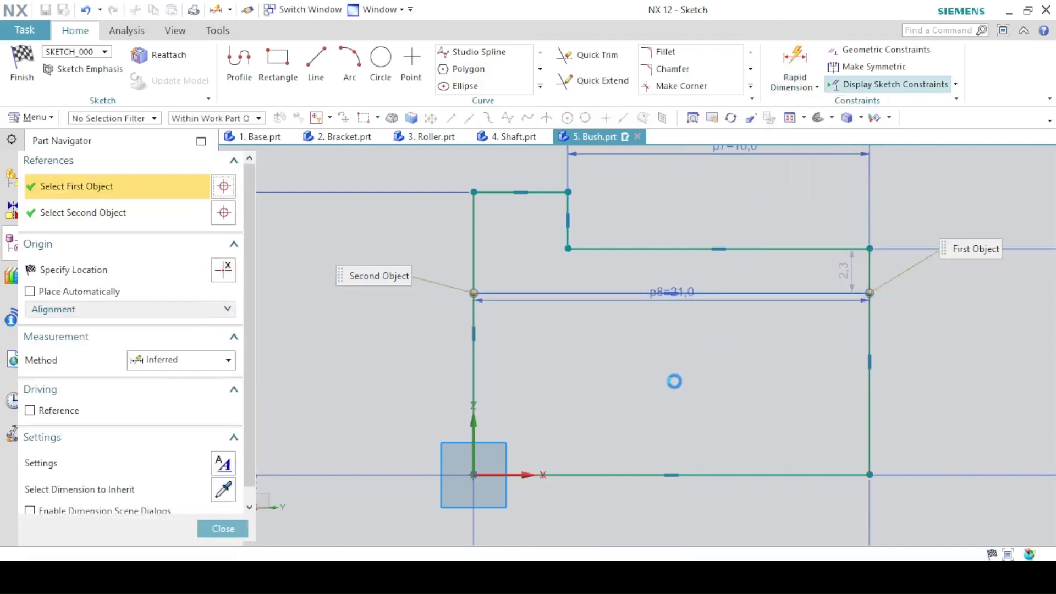
click(677, 373)
click(529, 323)
middle_click(654, 300)
- Dimension the inner horizontal line's height above the profile's bottom line as 18/2
click(782, 61)
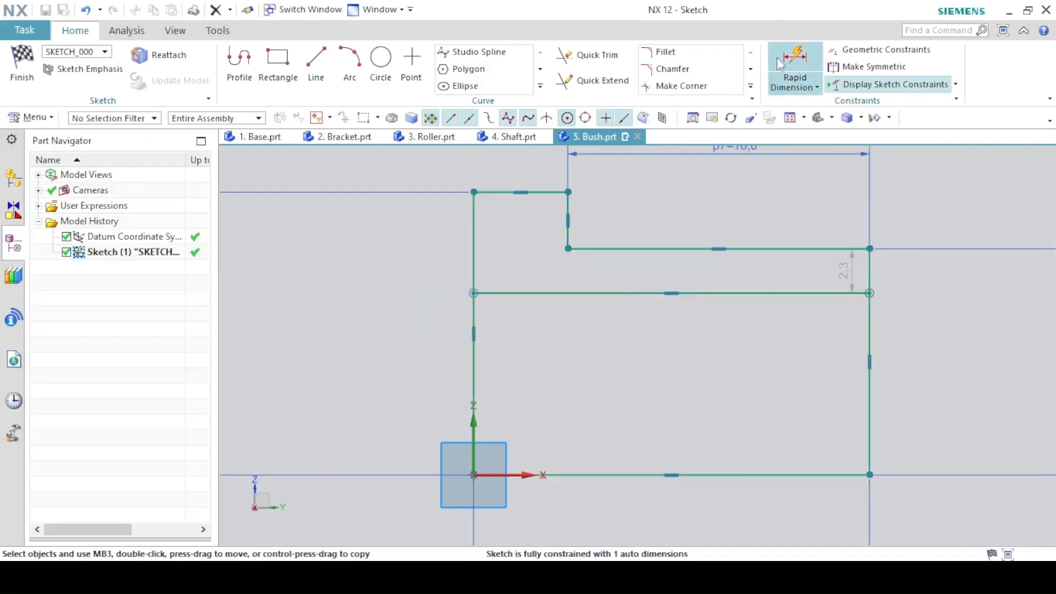
click(743, 292)
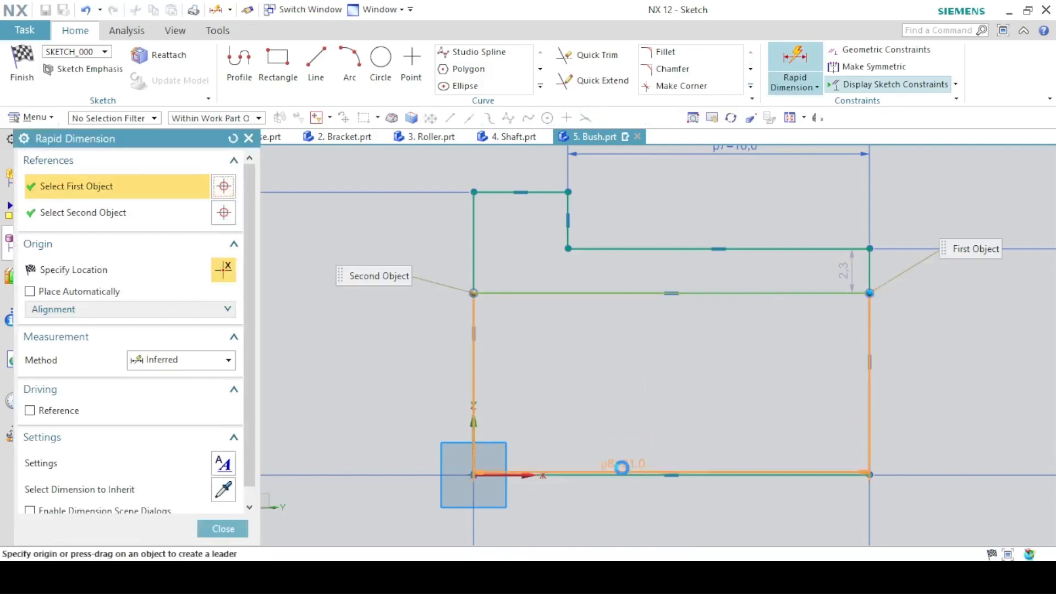
click(612, 475)
click(393, 397)
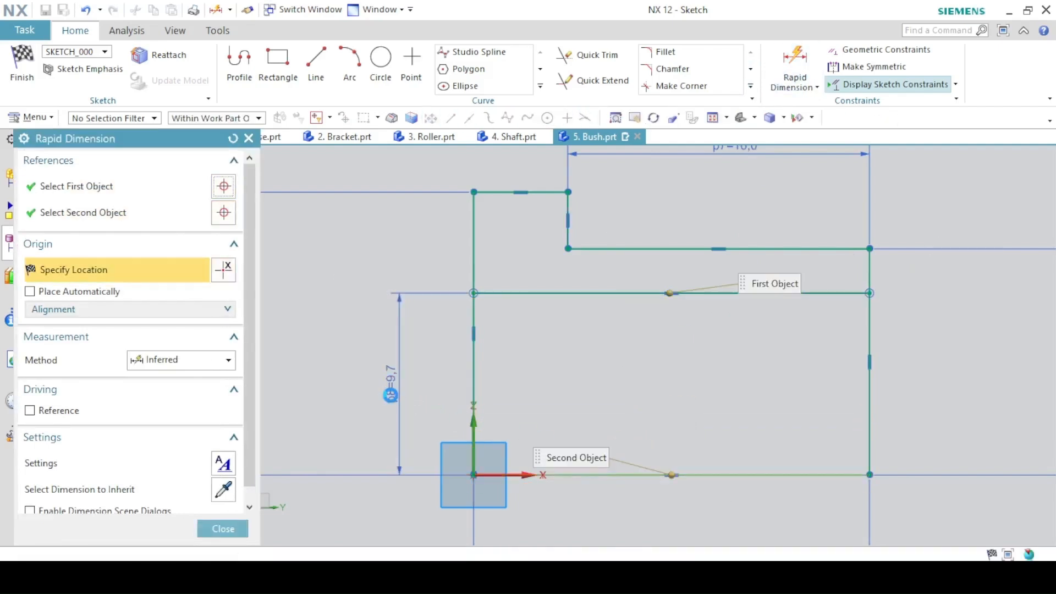
text(18/)
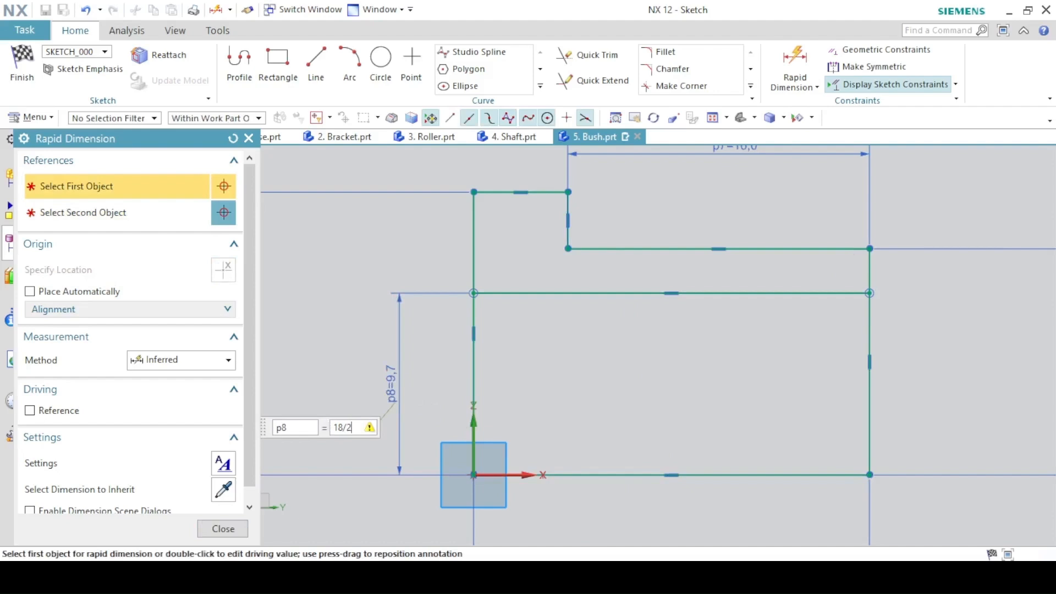
text(2)
key(Return)
click(240, 528)
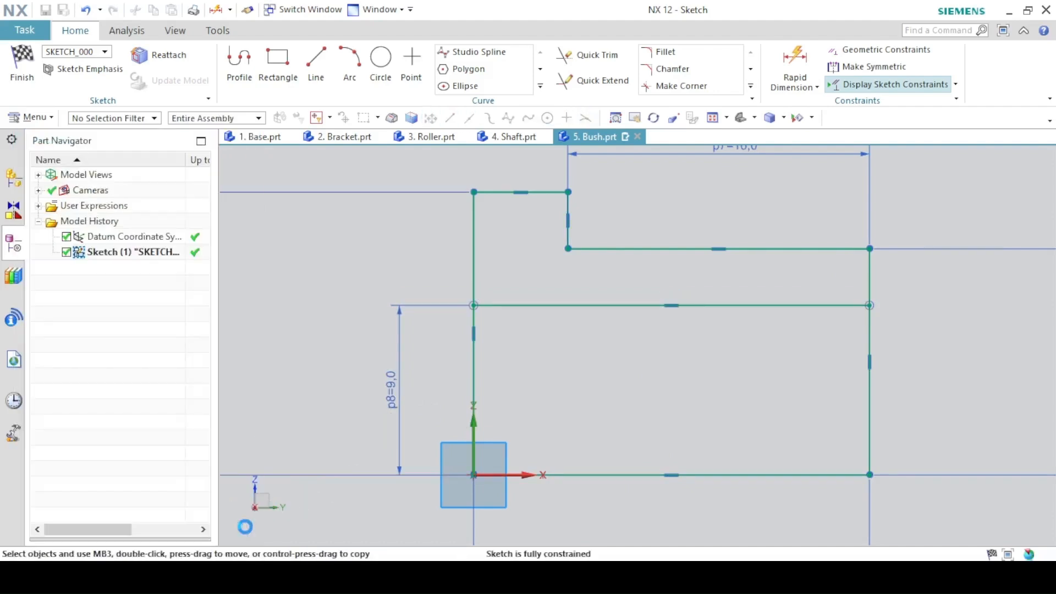
- Trim away the profile's bottom line and the portions of both vertical sides below the inner horizontal line
click(575, 56)
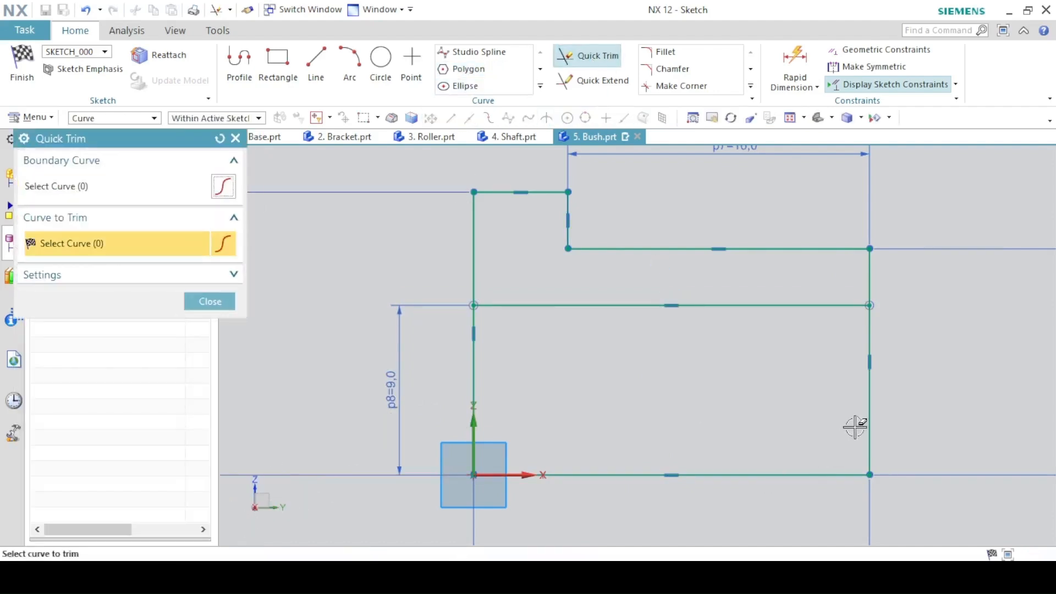
click(868, 427)
click(766, 475)
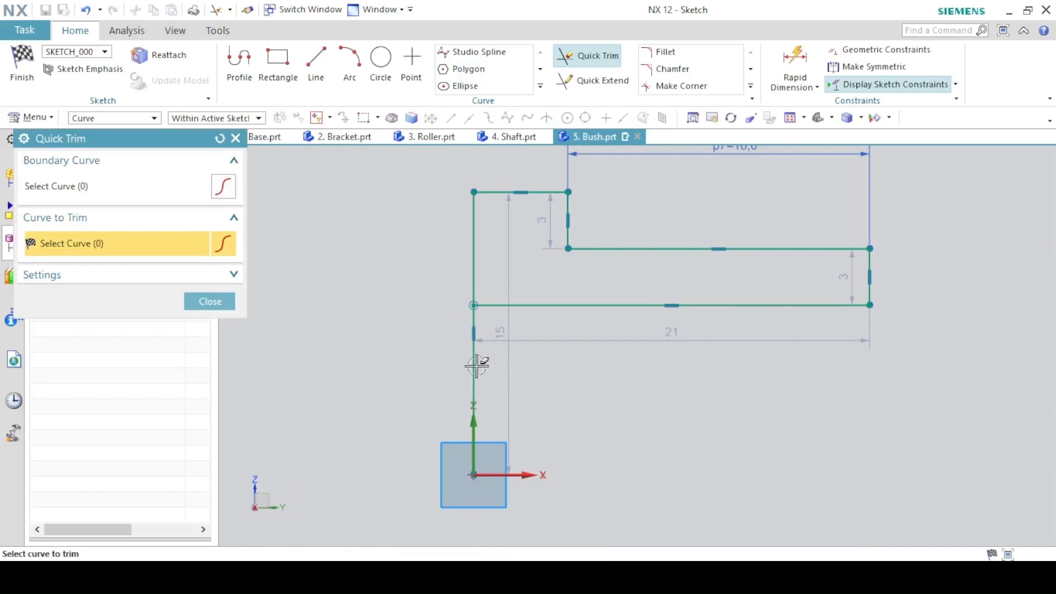
click(219, 305)
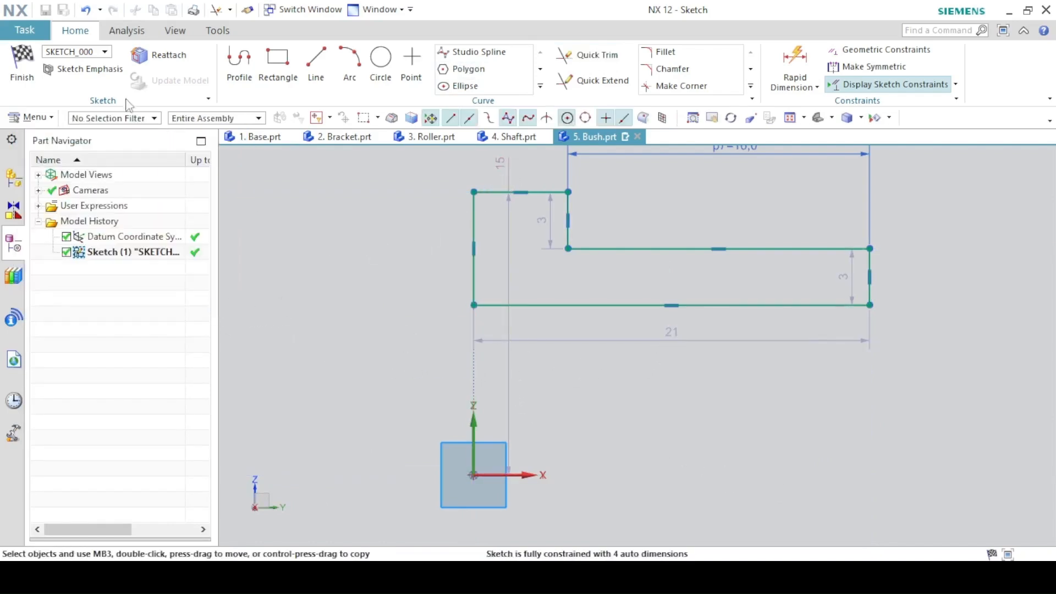
- Finish the bush sketch and revolve the profile 360° about the datum Y axis
click(24, 77)
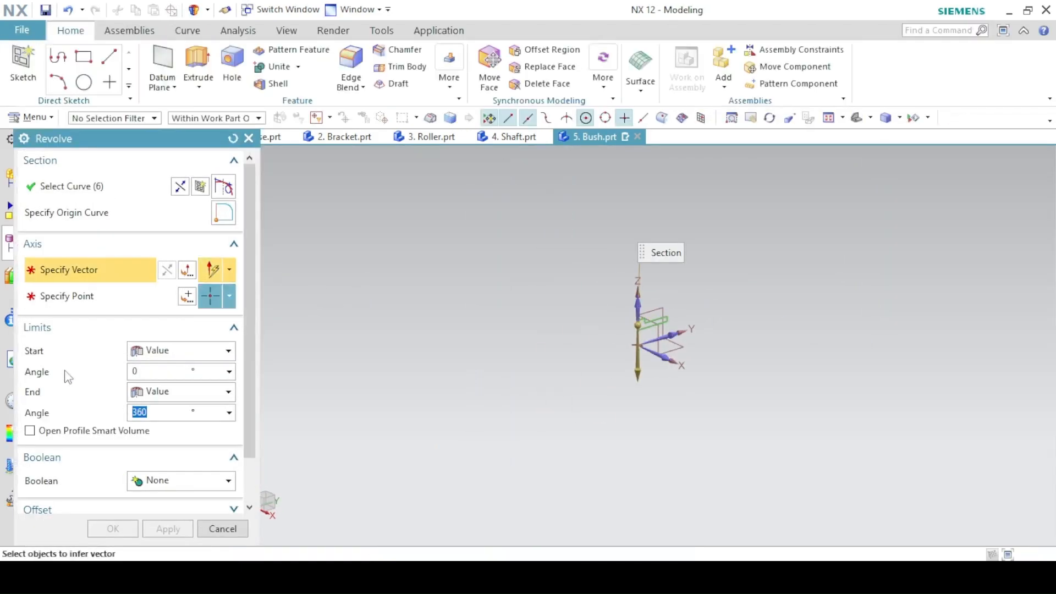
click(692, 333)
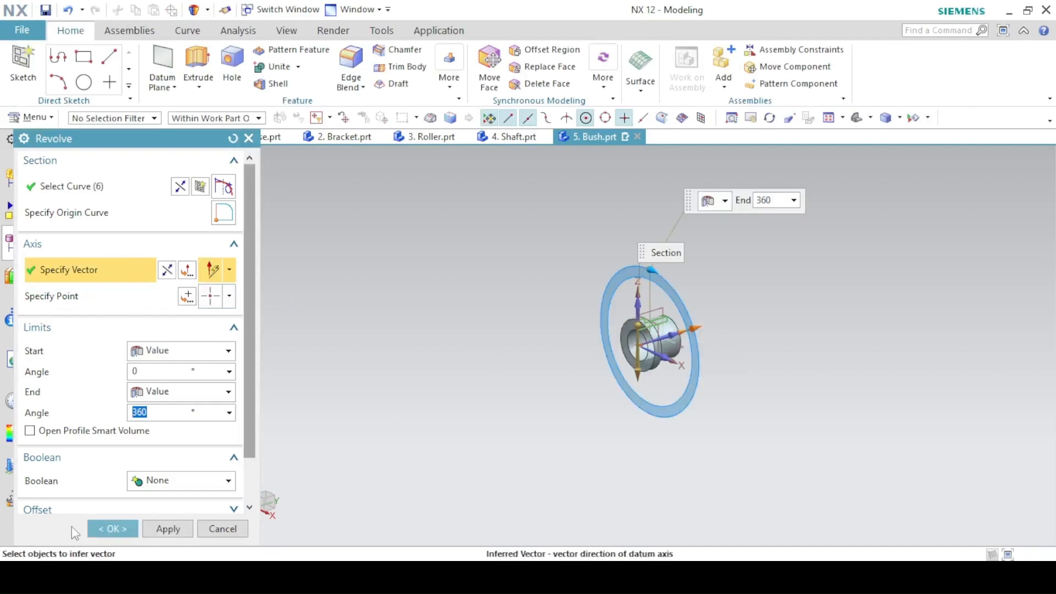
click(112, 529)
- Color the revolved bush body cyan and preview its cross-section on a single plane
click(849, 117)
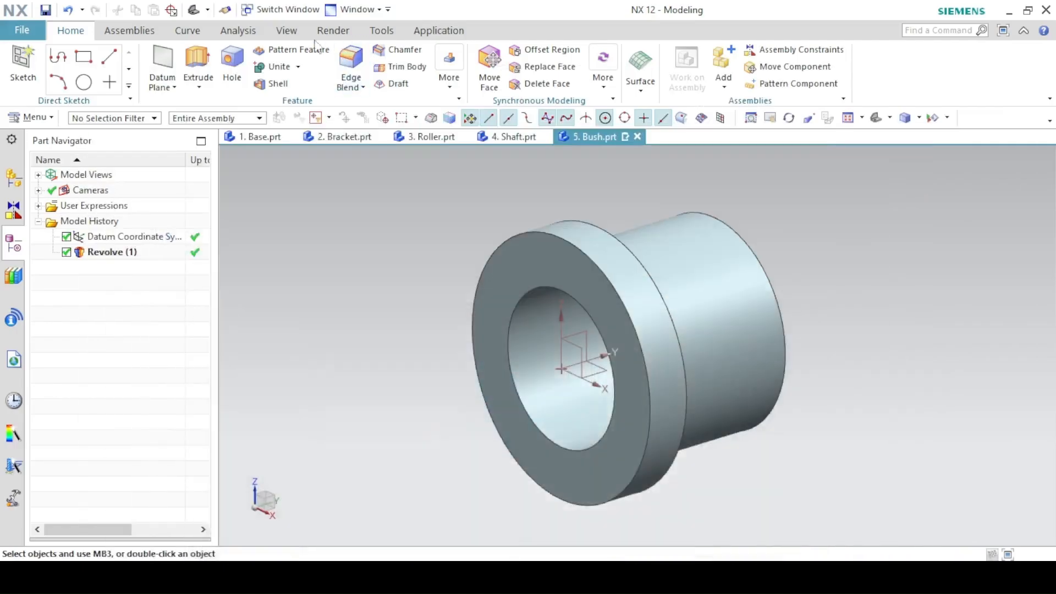
click(286, 30)
click(547, 69)
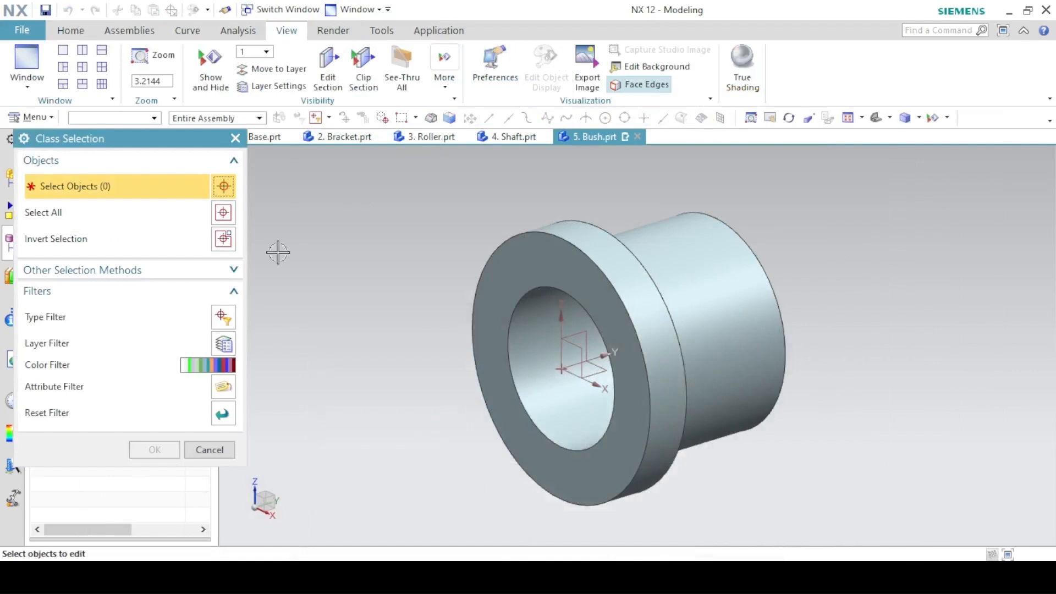
click(578, 277)
click(154, 449)
click(202, 230)
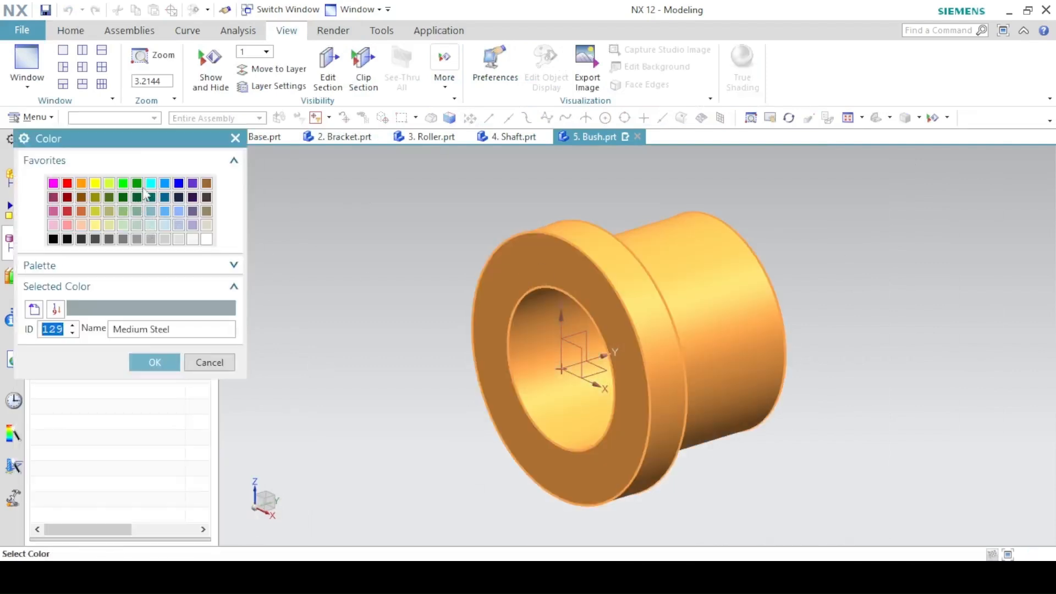
click(151, 183)
click(135, 529)
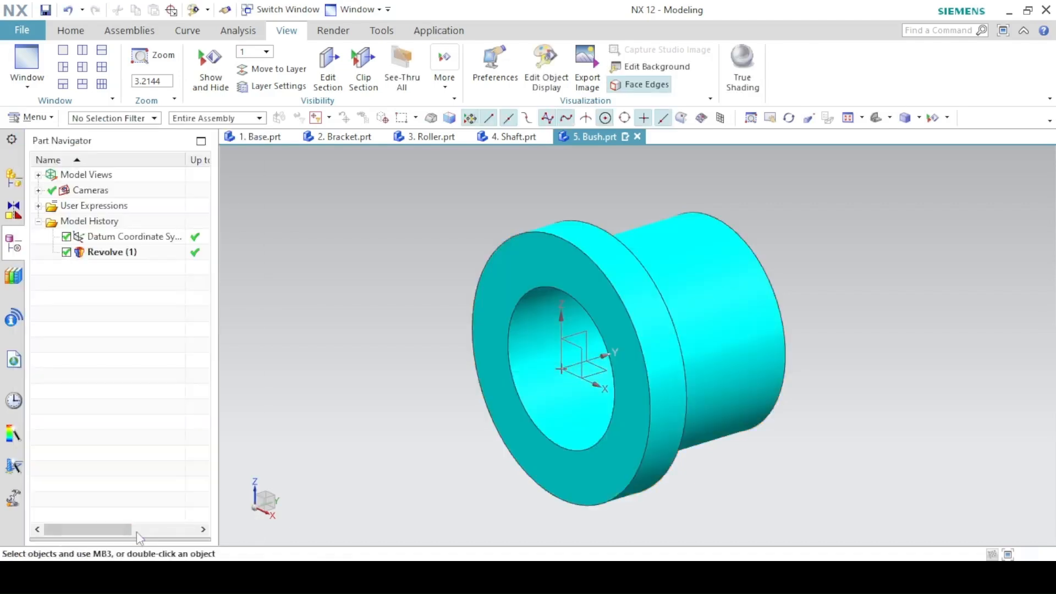
click(319, 76)
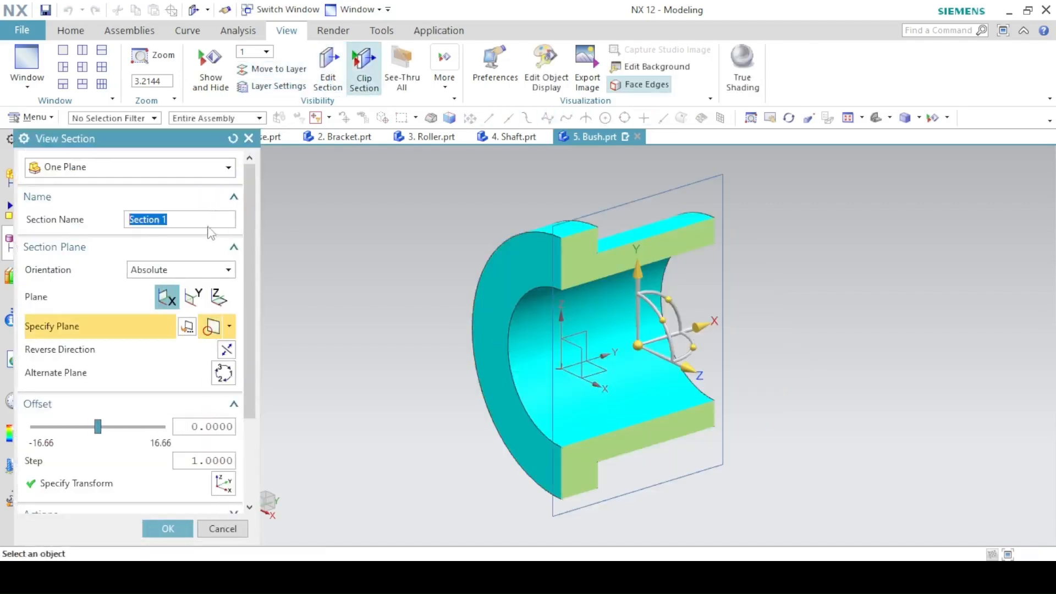
- Hide everything except the bush's solid body and save the part
click(211, 70)
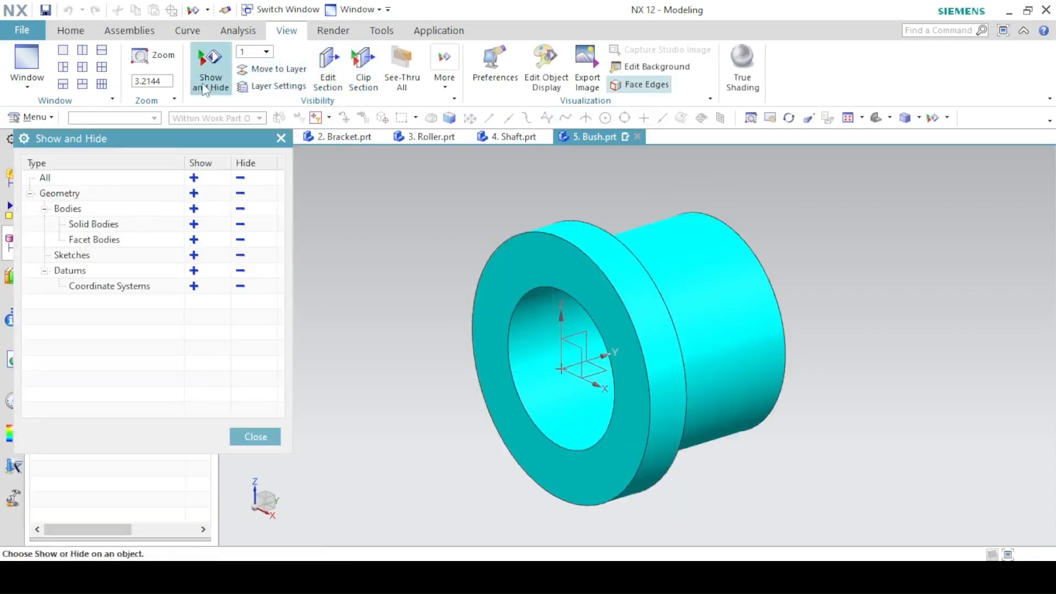
click(240, 178)
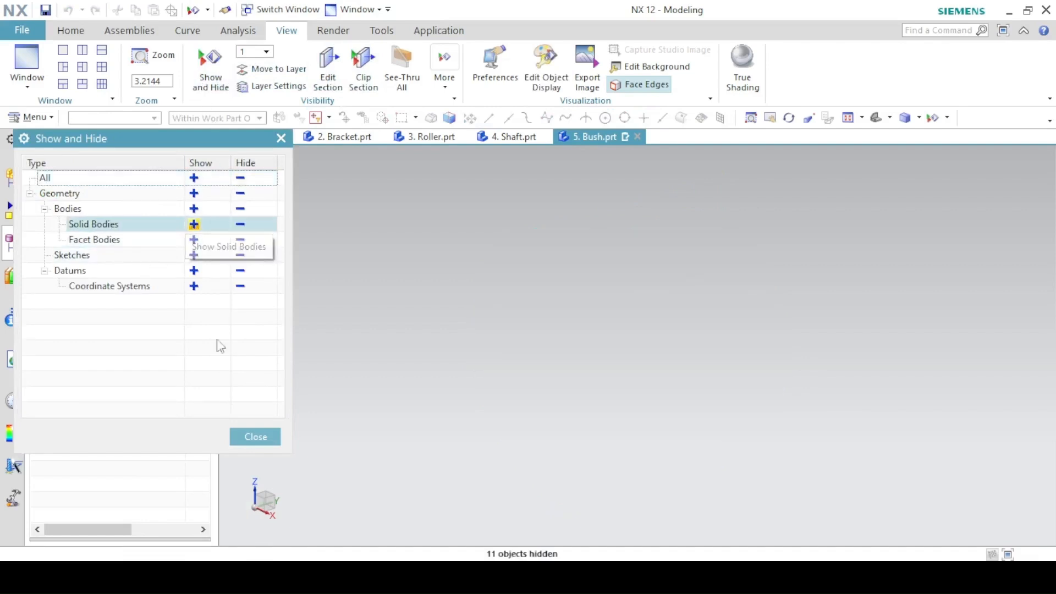
click(255, 436)
click(46, 10)
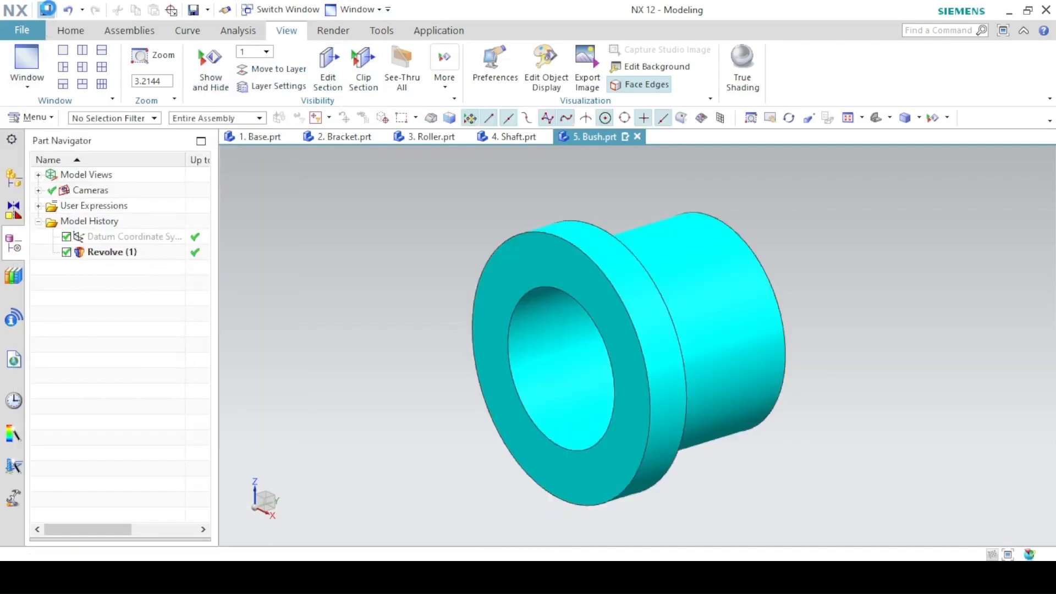
click(21, 31)
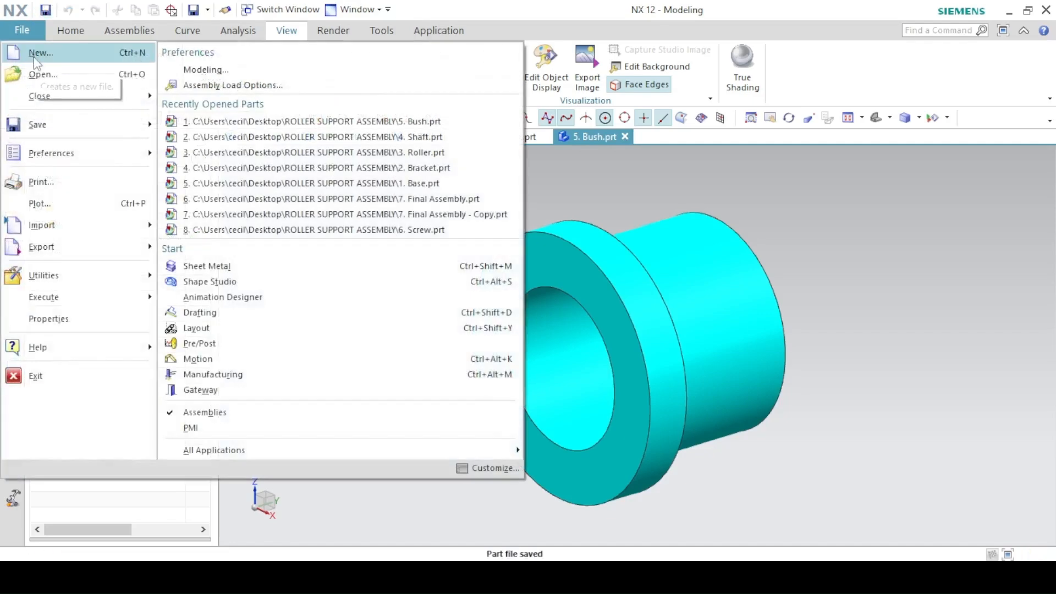
key(Escape)
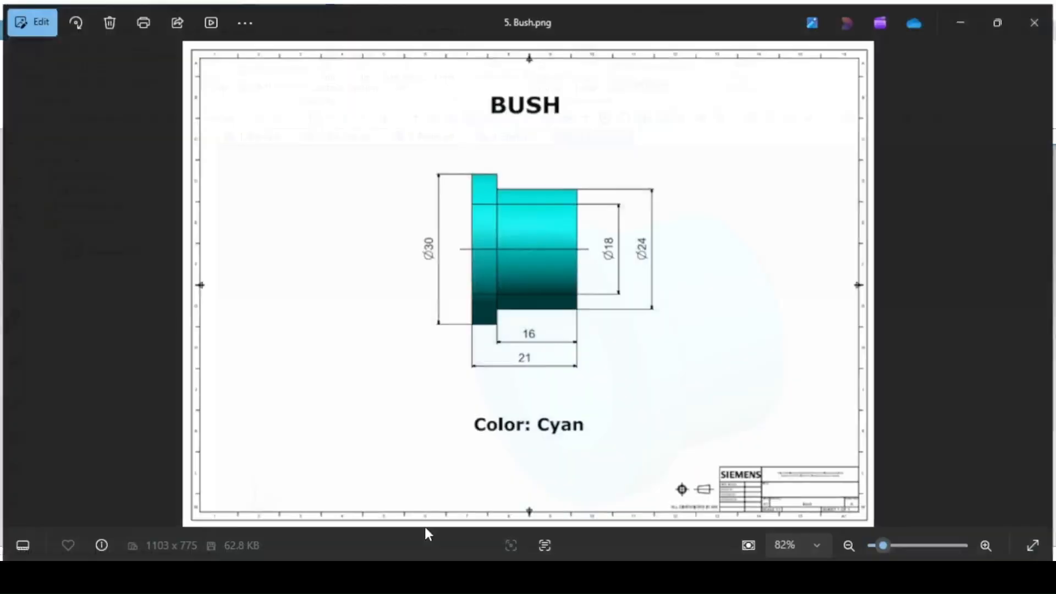
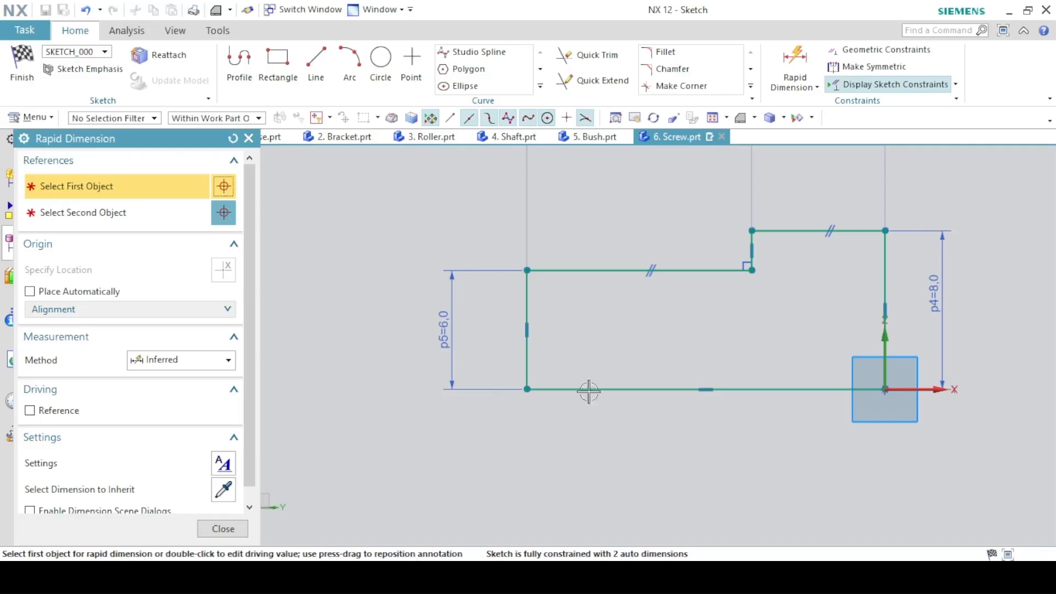
- Dimension the screw profile's overall bottom length as 26 mm and the raised head's length as 6 mm
click(608, 389)
click(645, 485)
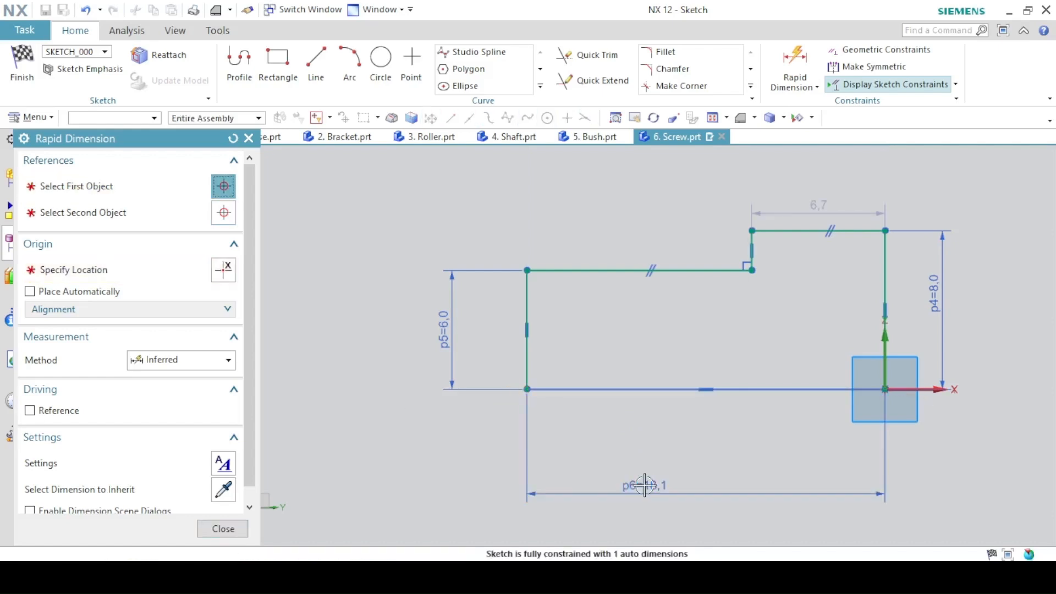
text(26)
key(Return)
click(770, 232)
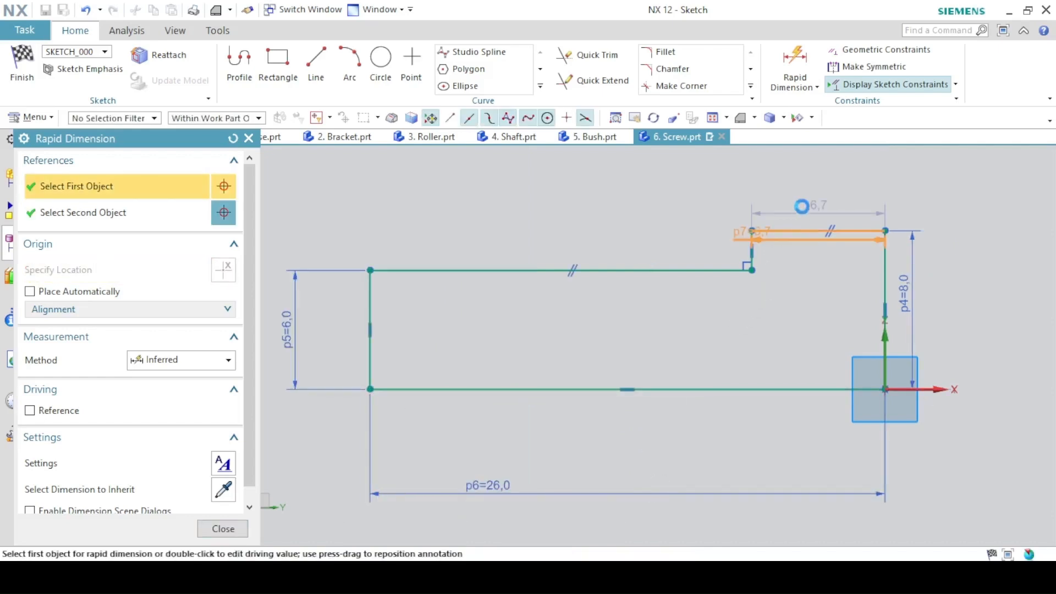
click(760, 187)
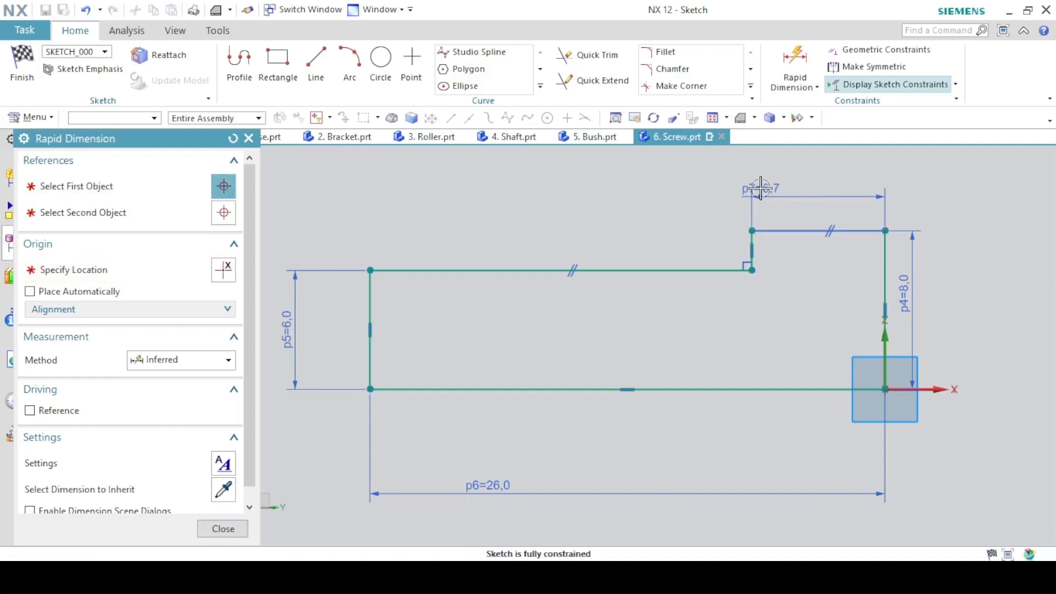
text(6)
key(Return)
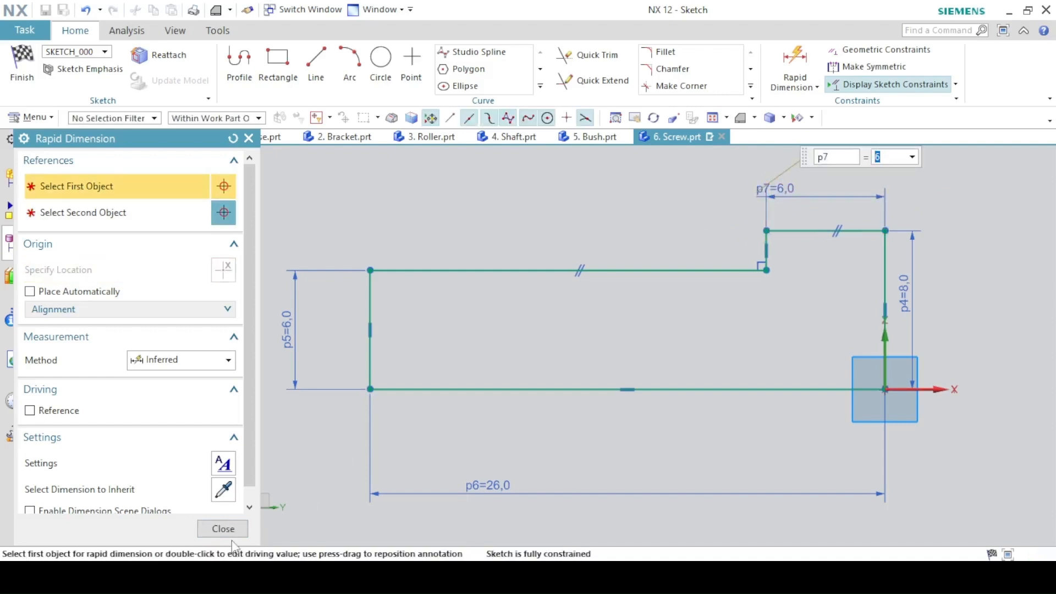
click(224, 529)
- Finish the screw sketch and revolve the profile 360° about the datum Y axis
click(22, 65)
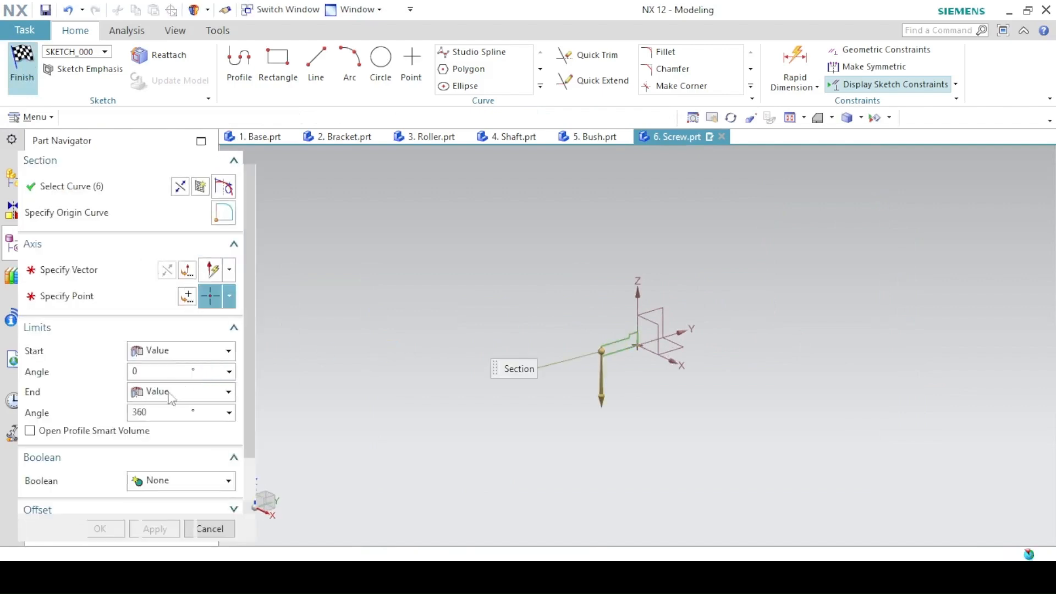
click(694, 328)
click(124, 529)
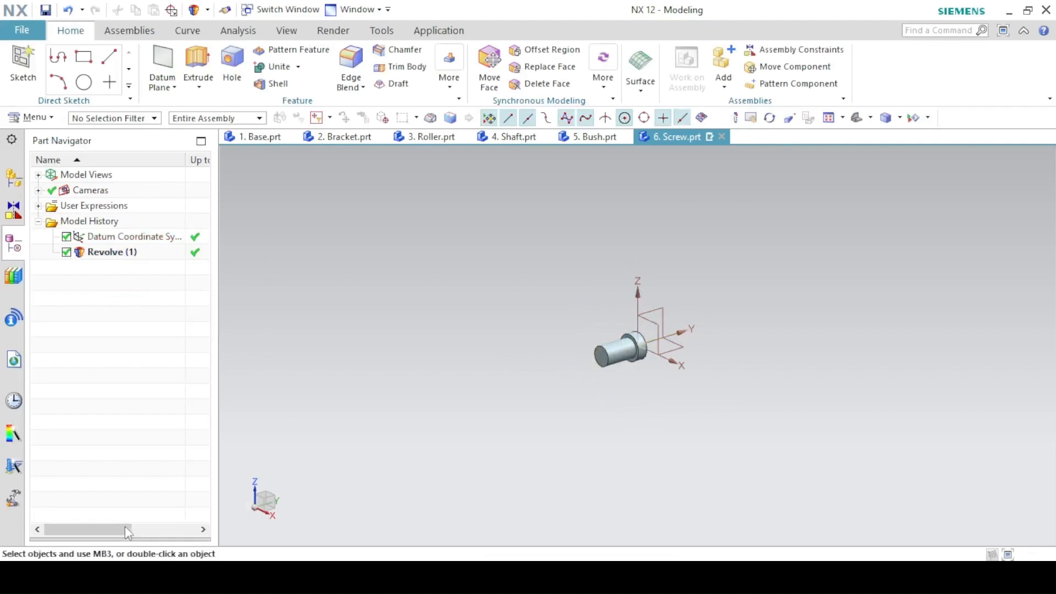
- Start a detailed right-hand thread on the screw's cylindrical shank, with the head's underside as start face and Extend Through Start
key(ctrl+f)
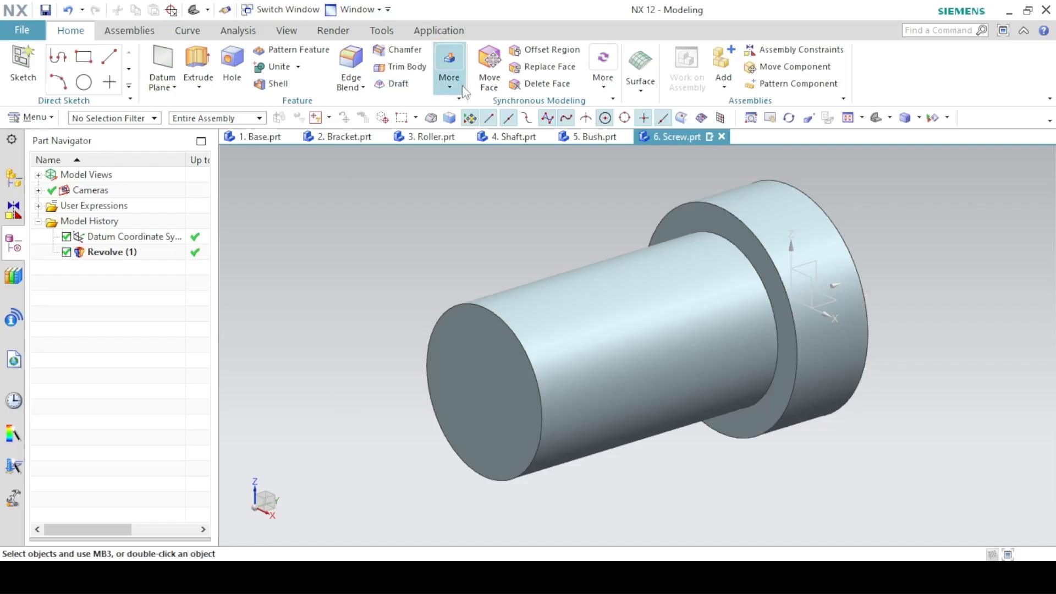
click(449, 65)
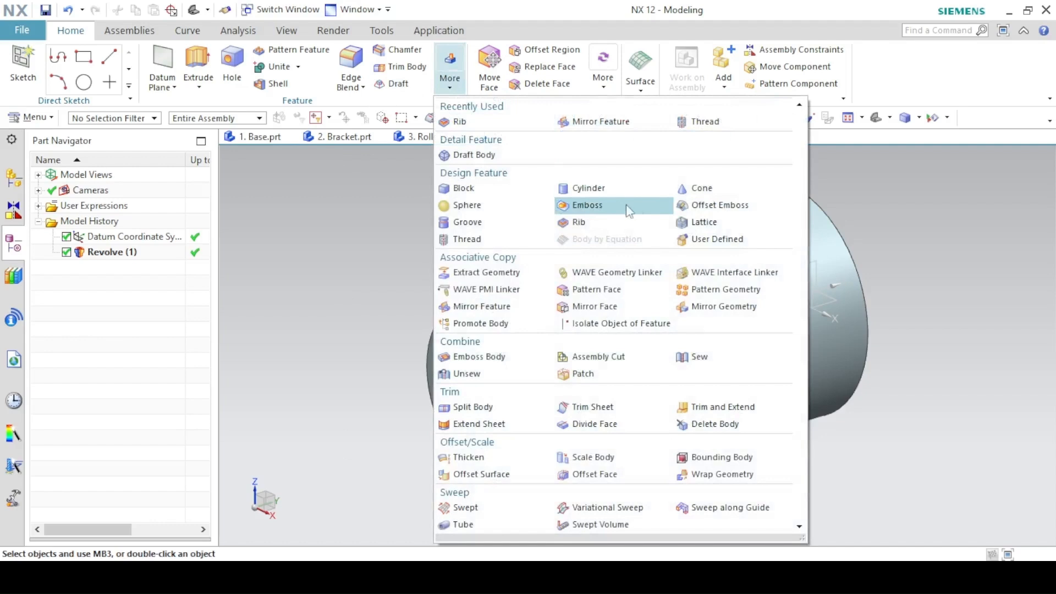
click(699, 122)
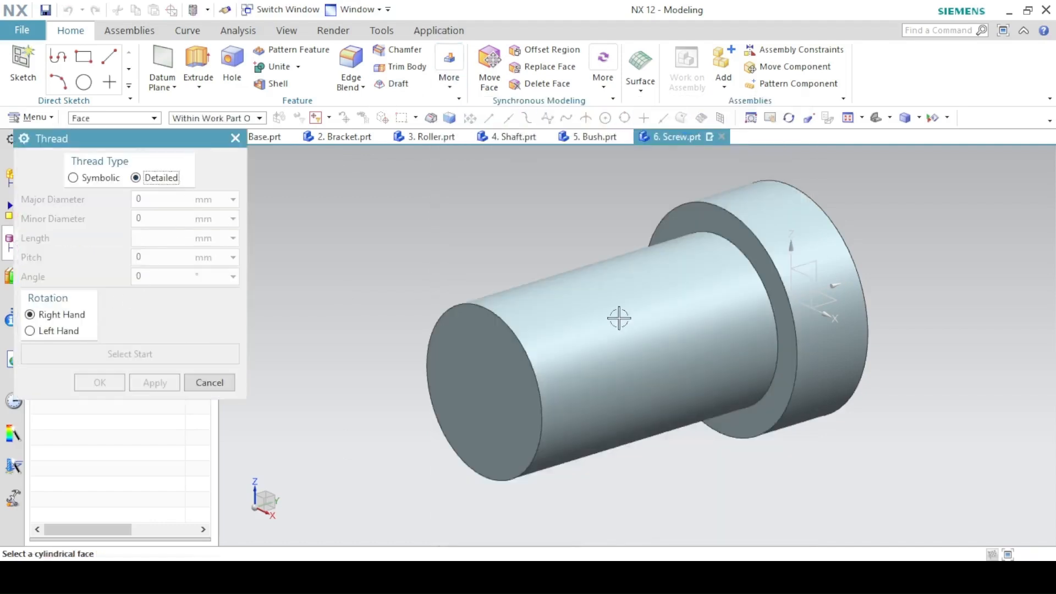
click(652, 293)
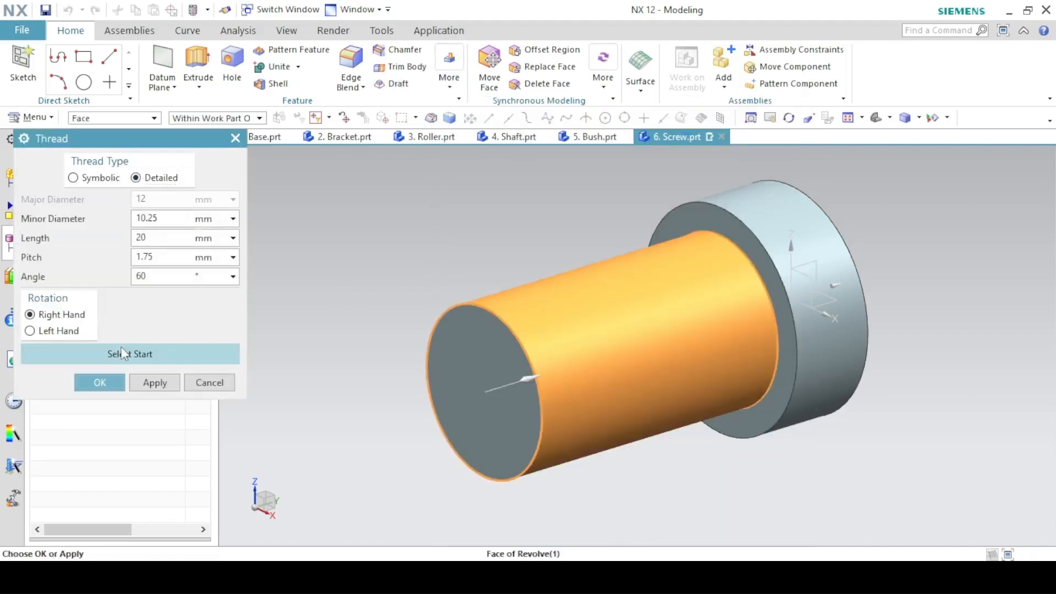
click(122, 349)
click(682, 218)
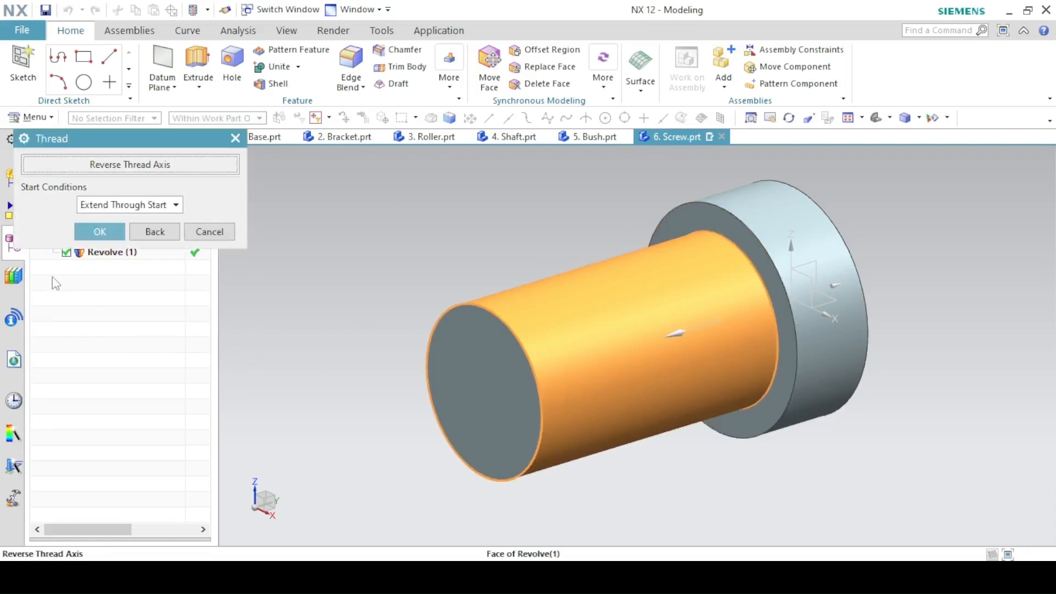
click(100, 231)
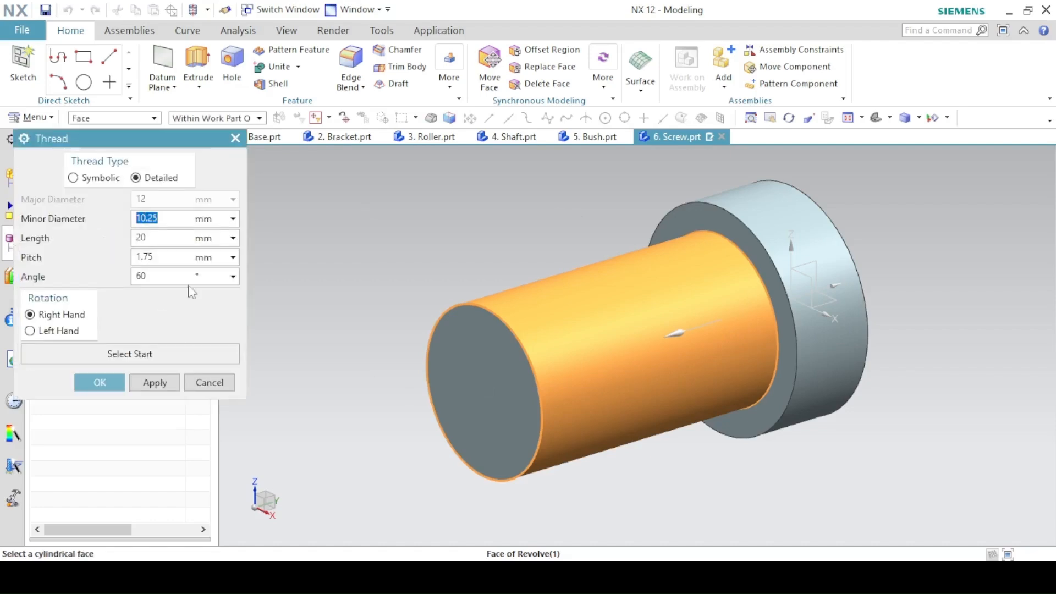
- Following the screw drawing, create the thread with minor diameter 10 mm, length 20+2 mm, pitch 2 mm and angle 60°
key(alt+Tab)
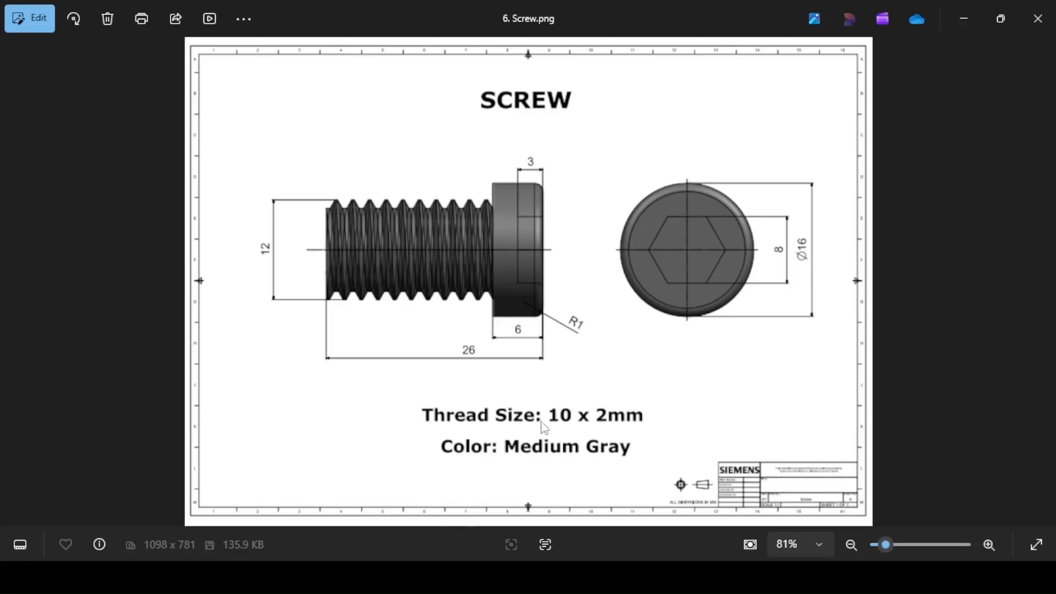
key(alt+Tab)
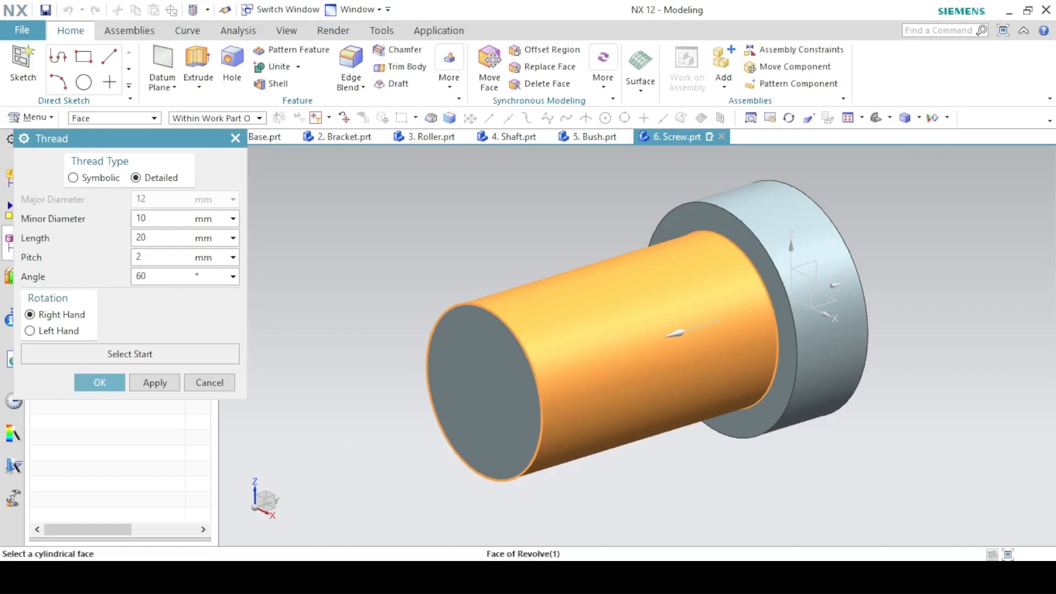
key(alt+Tab)
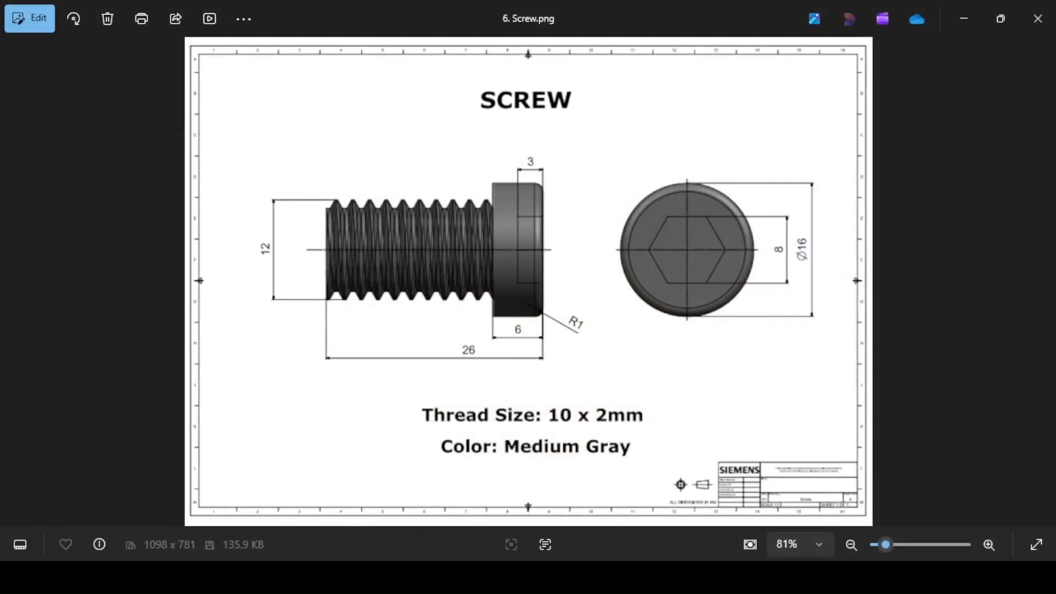
key(alt+Tab)
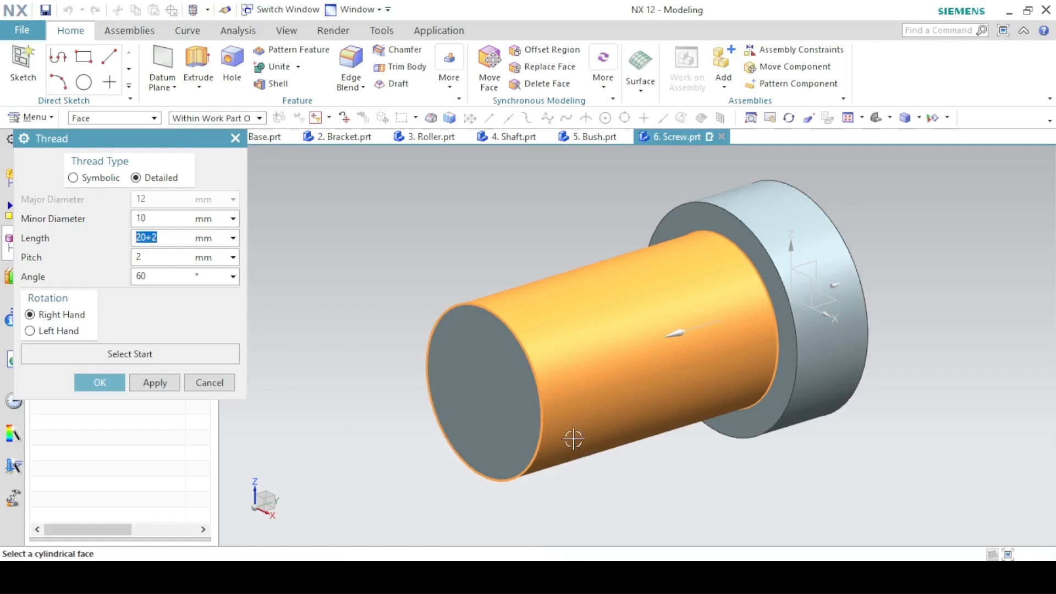
click(98, 382)
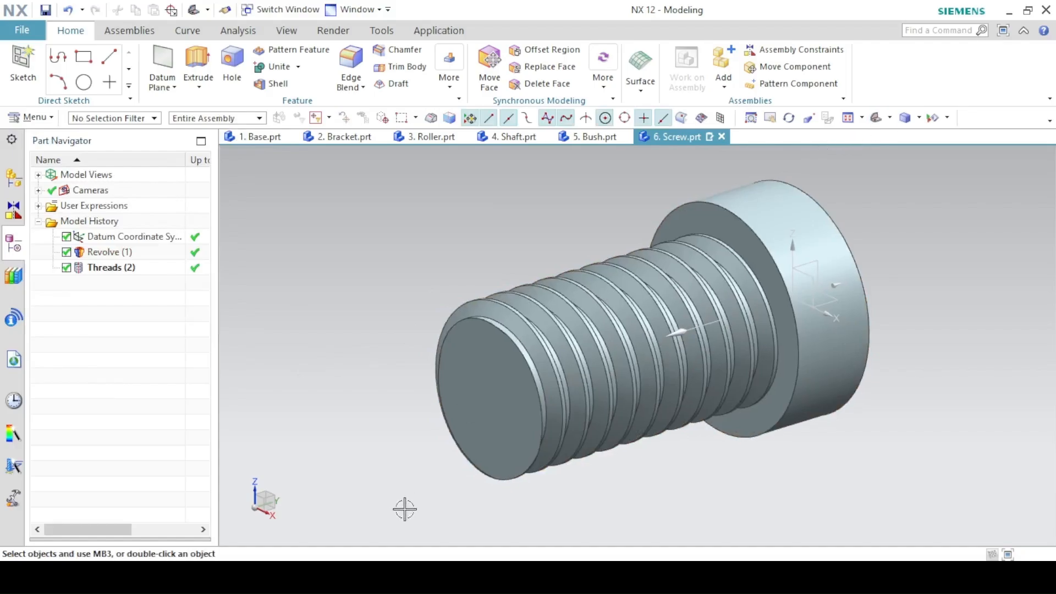
- Check the drawing and blend the outer circular edge of the screw head's end face with a 1 mm radius
key(alt+Tab)
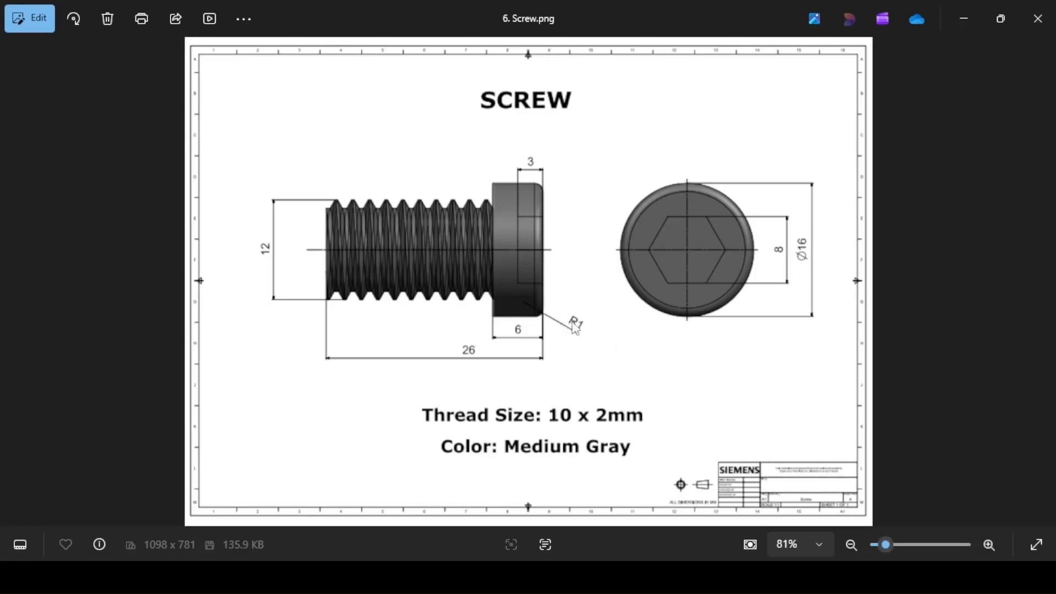
key(alt+Tab)
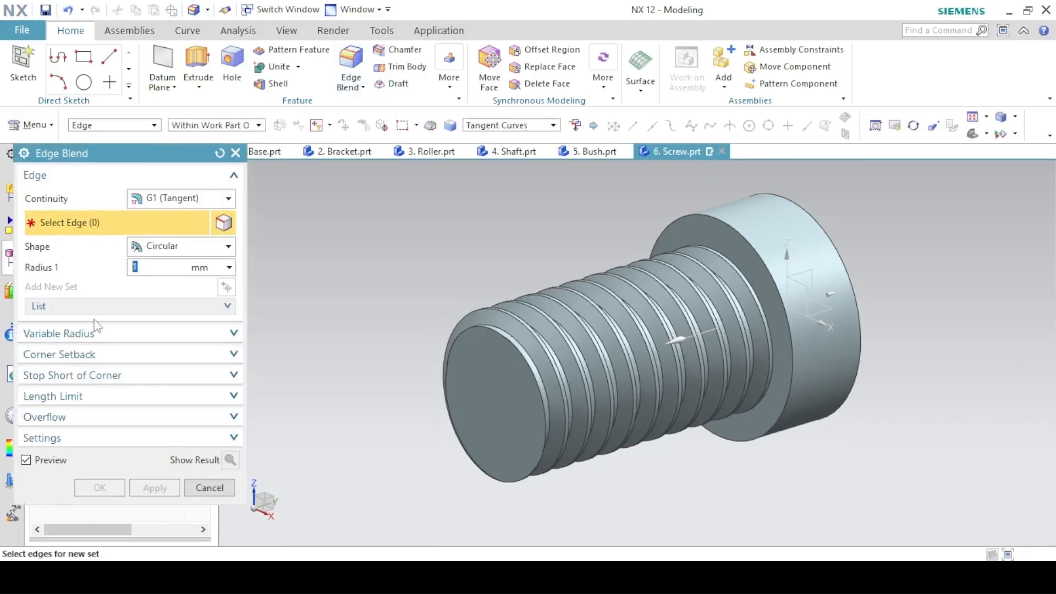
click(808, 207)
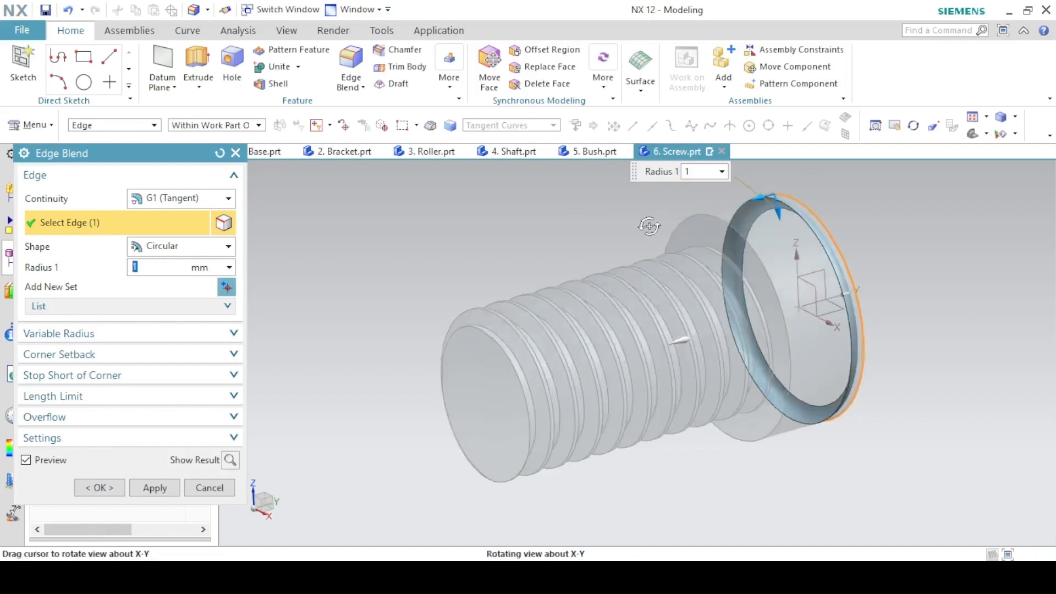
click(99, 488)
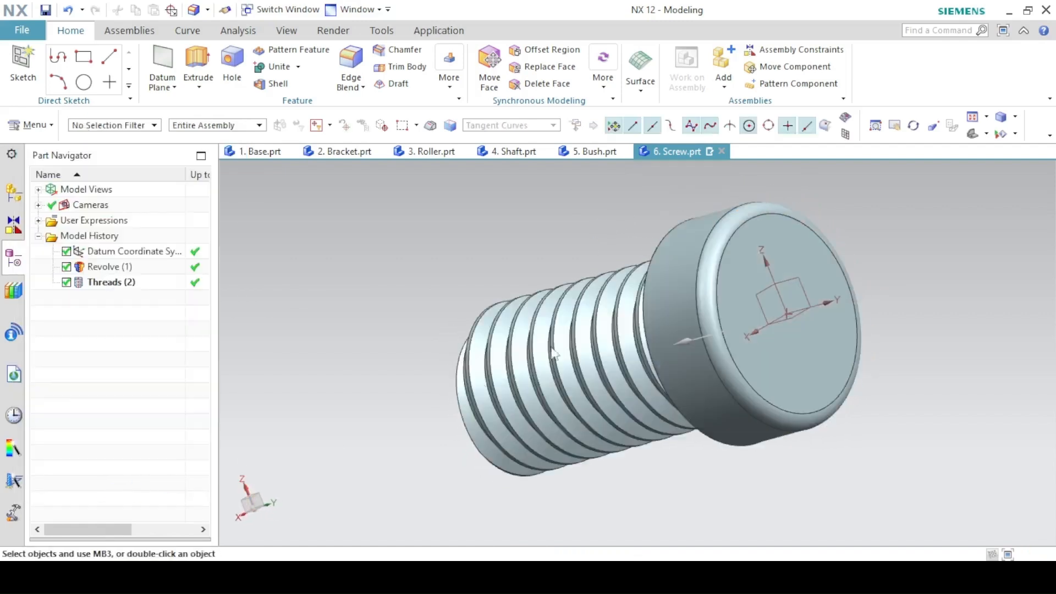
- Begin an extrude section sketch on the flat outer end face of the screw head
click(877, 119)
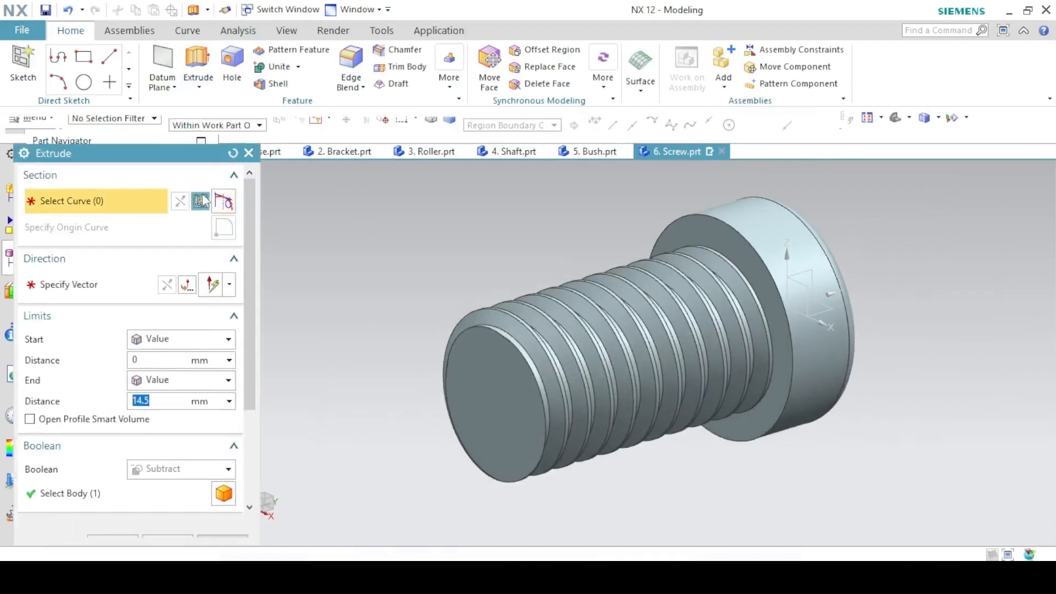
click(203, 196)
middle_drag(514, 262, 432, 250)
click(688, 234)
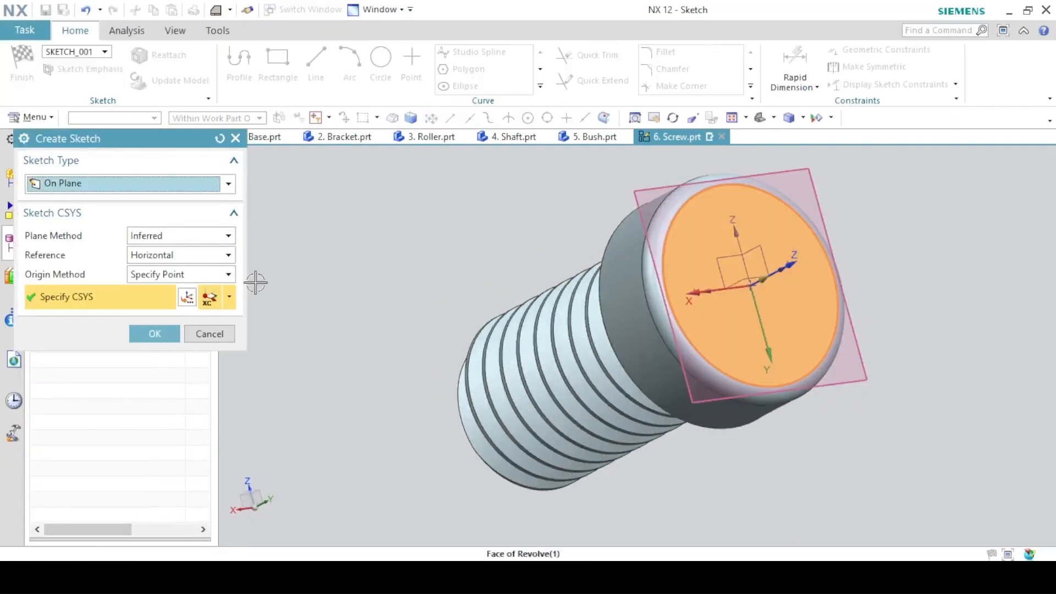
click(155, 333)
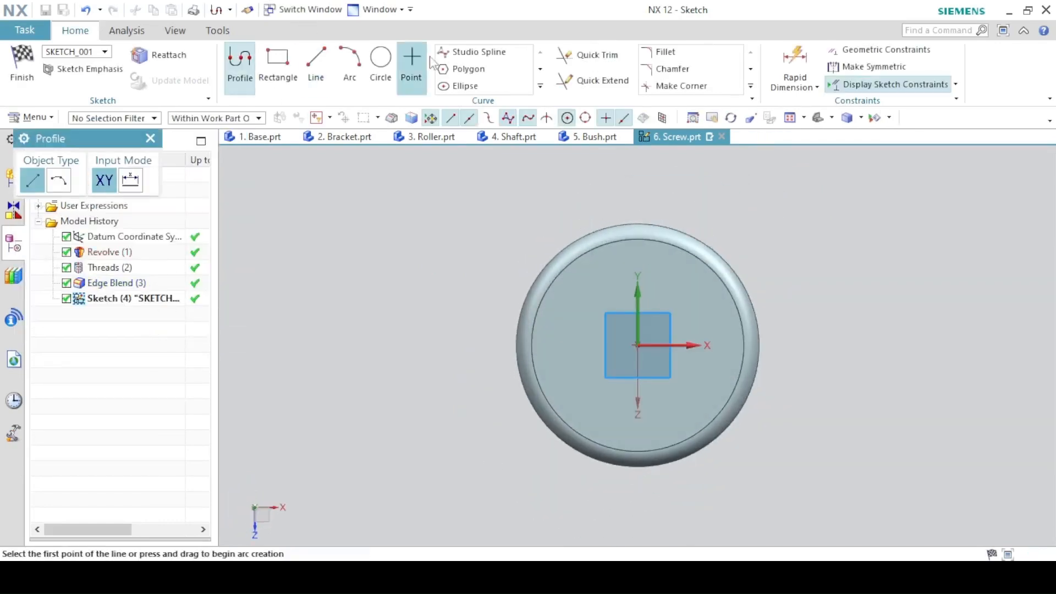
- Draw a six-sided polygon centred on the sketch origin, inscribed radius about 5 mm, and constrain its upper side horizontal
click(464, 69)
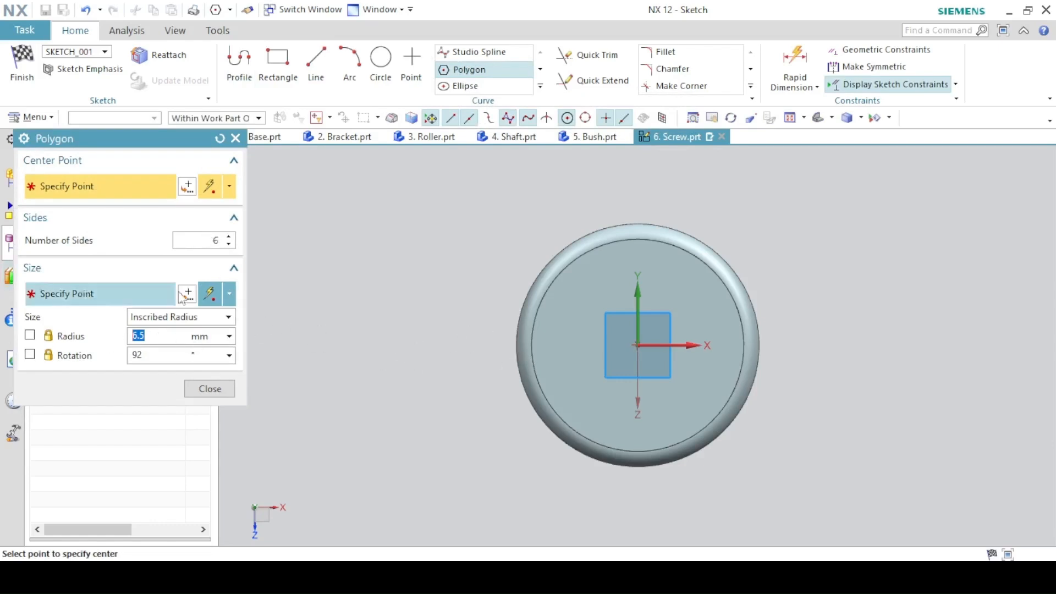
click(637, 345)
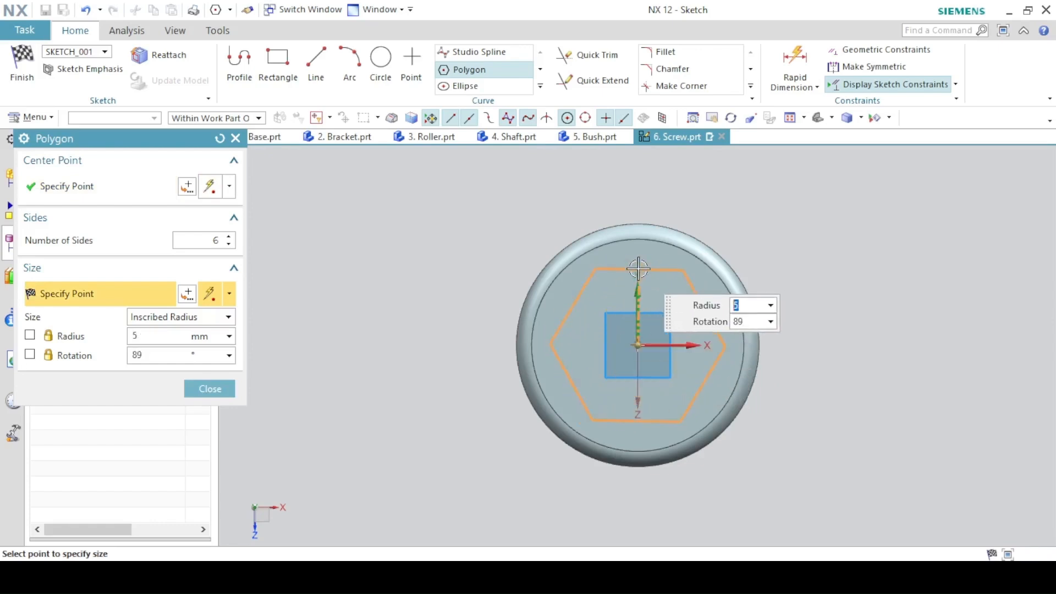
click(638, 269)
click(210, 389)
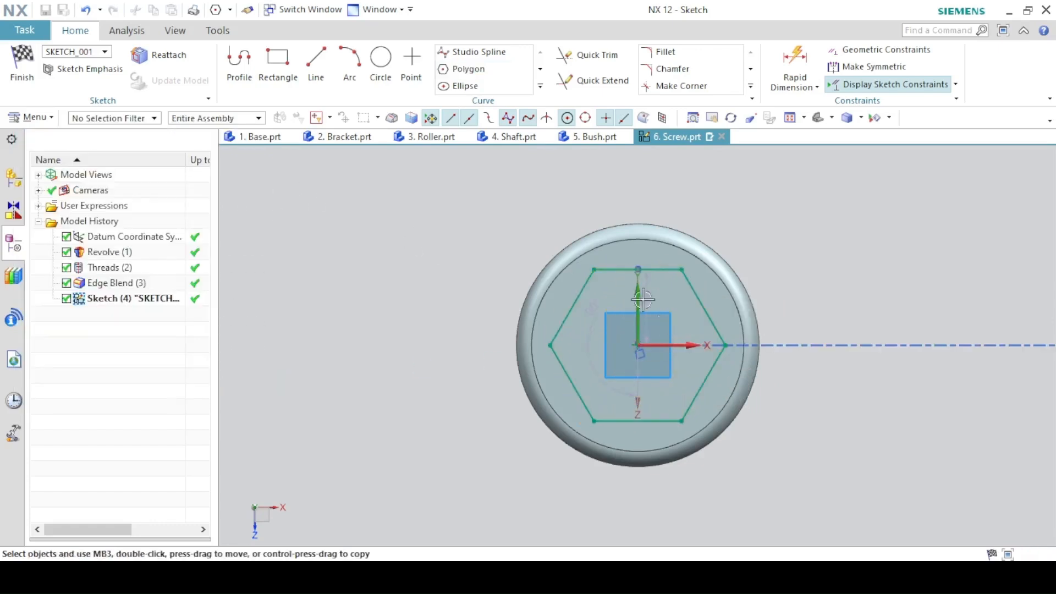
click(619, 270)
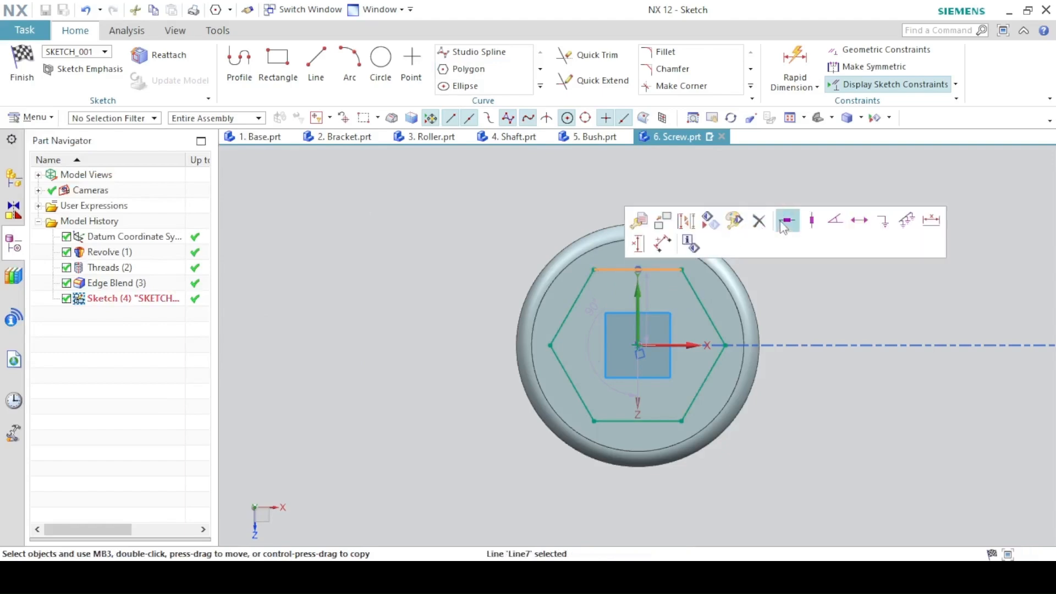
click(782, 224)
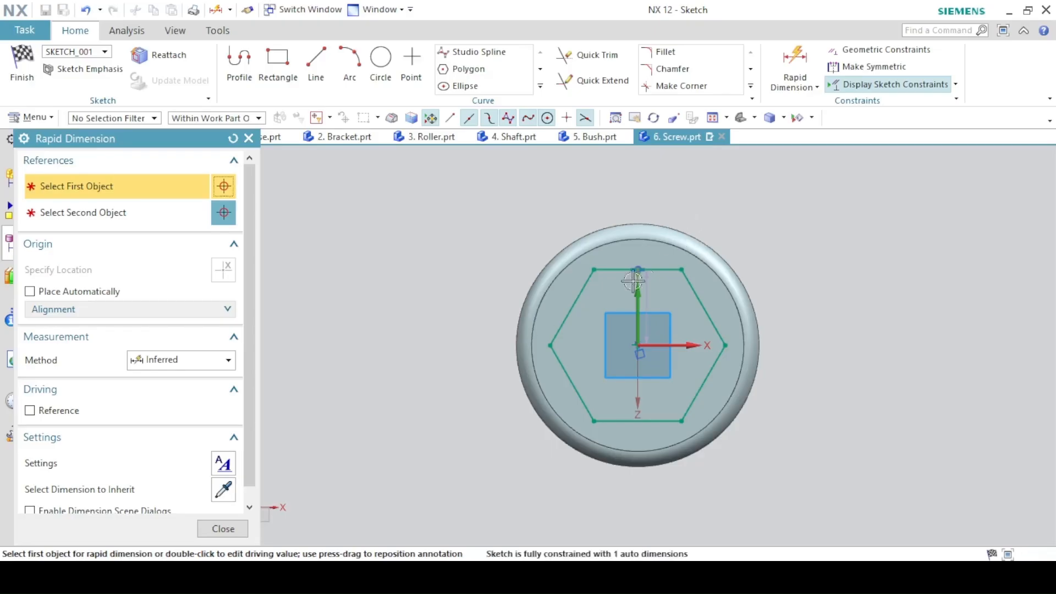
- Dimension the distance between the hexagon's two horizontal sides as 8 mm
click(682, 270)
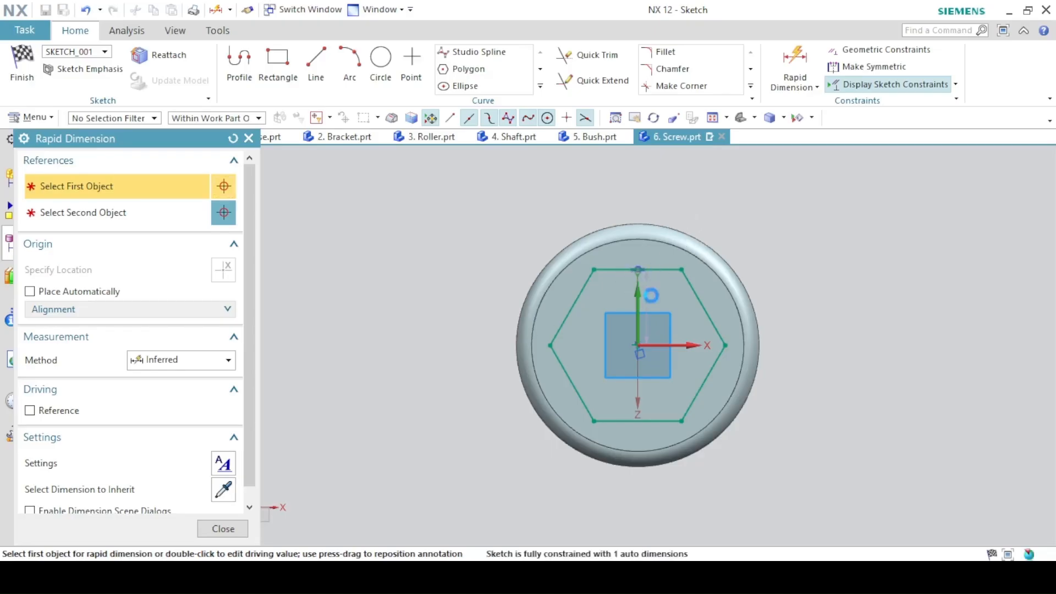
click(594, 270)
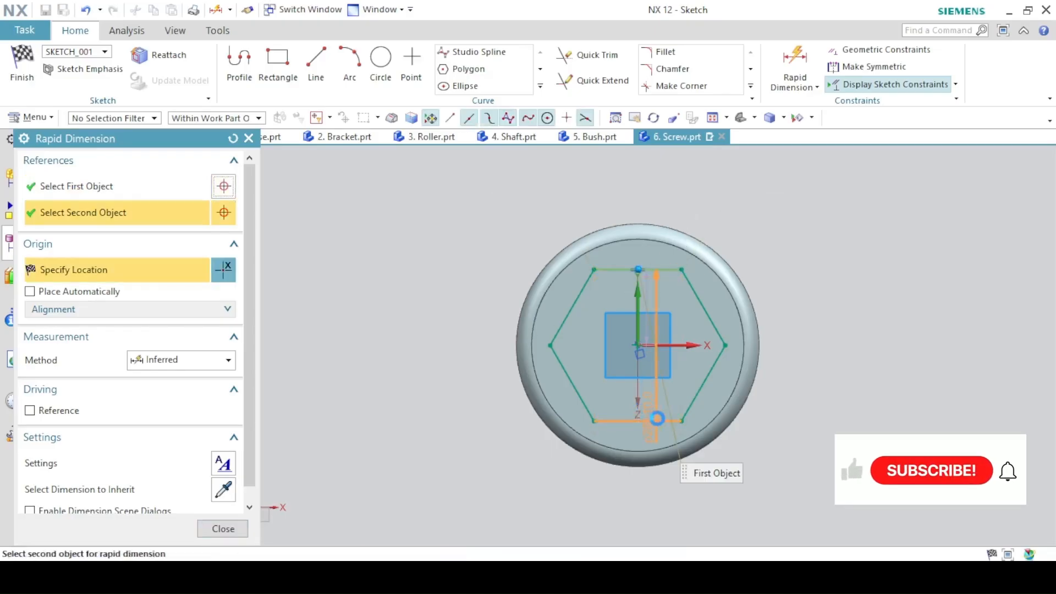
click(650, 421)
click(780, 391)
text(8)
key(Return)
click(223, 528)
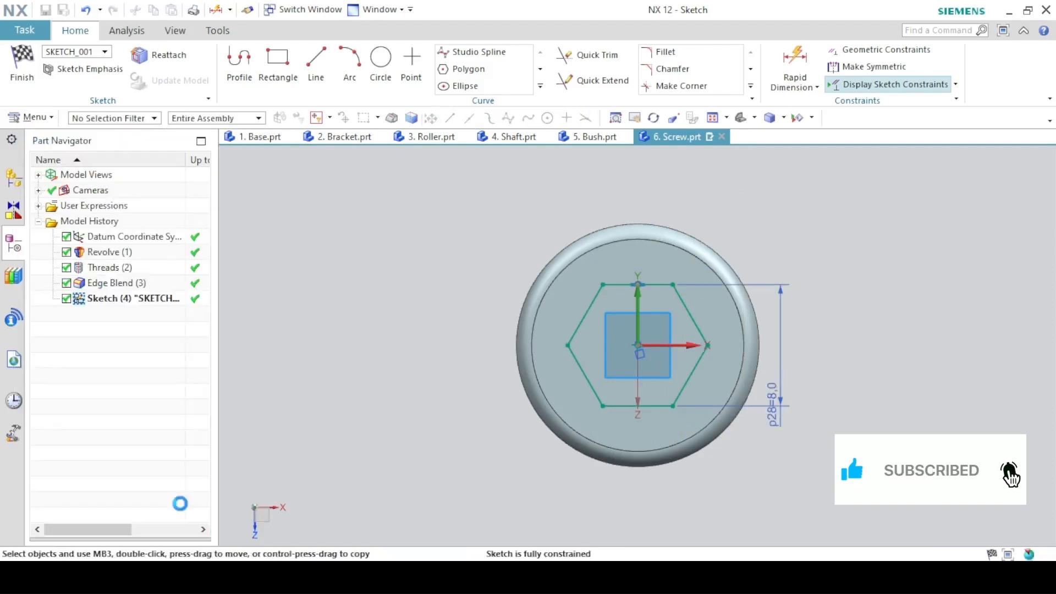
- Finish the hexagon sketch and extrude it 3 mm into the screw head as a Subtract cut
key(ctrl+q)
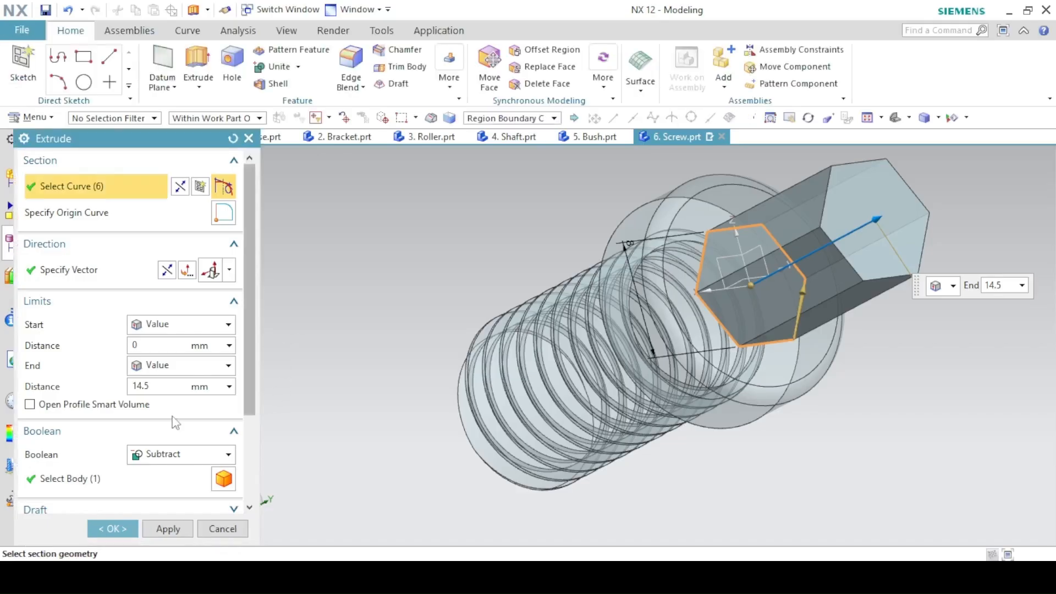
text(3)
key(Return)
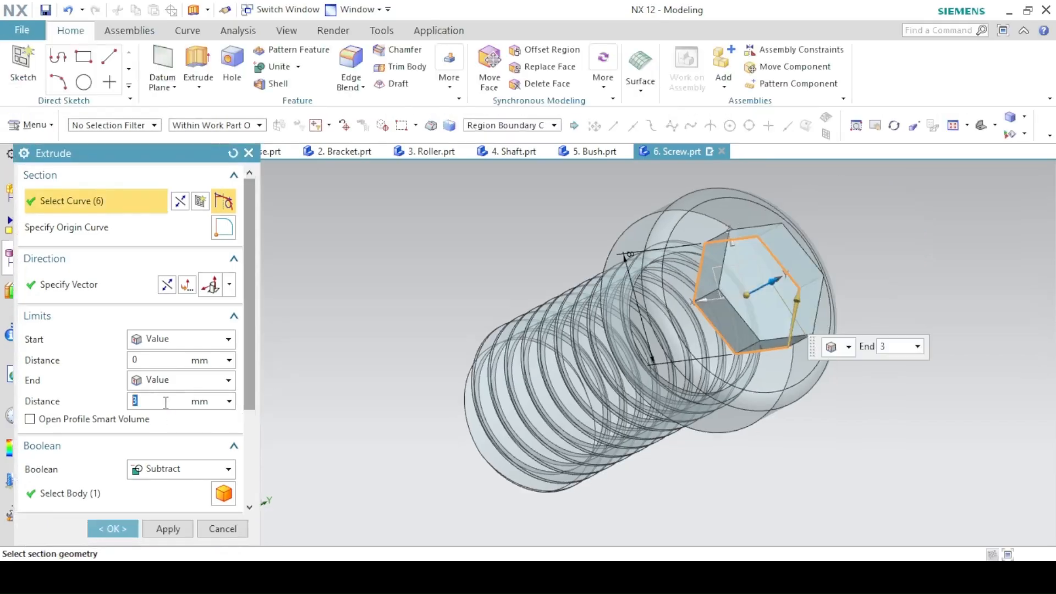
middle_drag(330, 288, 374, 308)
click(154, 472)
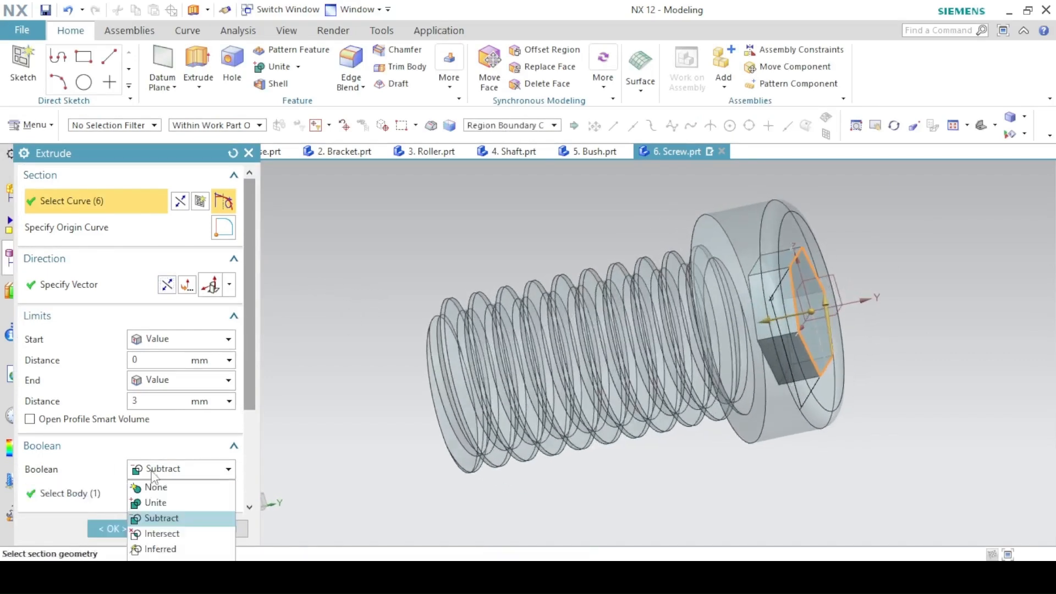
click(154, 519)
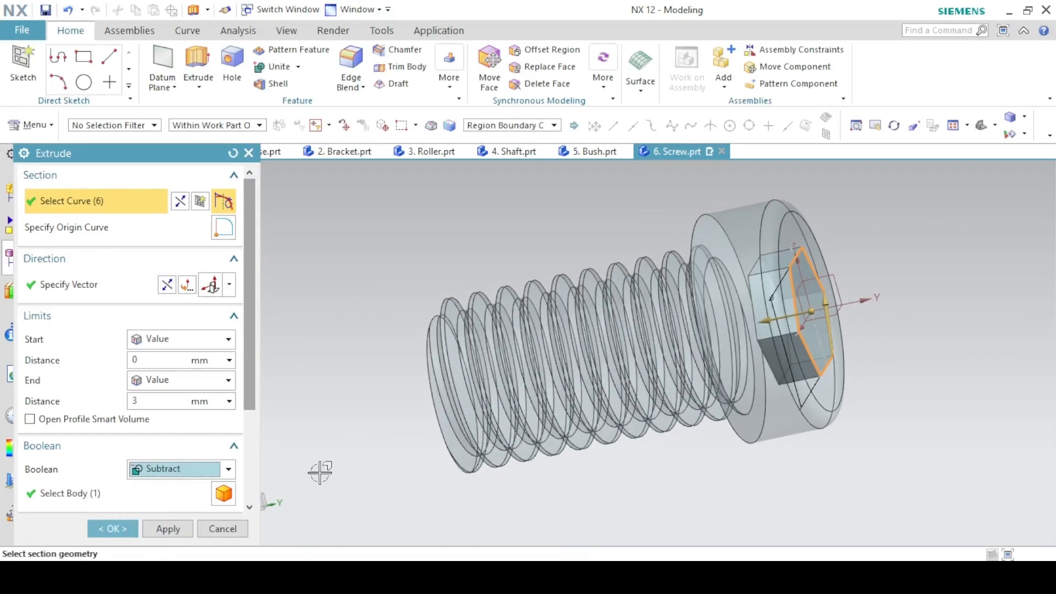
click(130, 532)
middle_drag(330, 352, 687, 201)
click(875, 118)
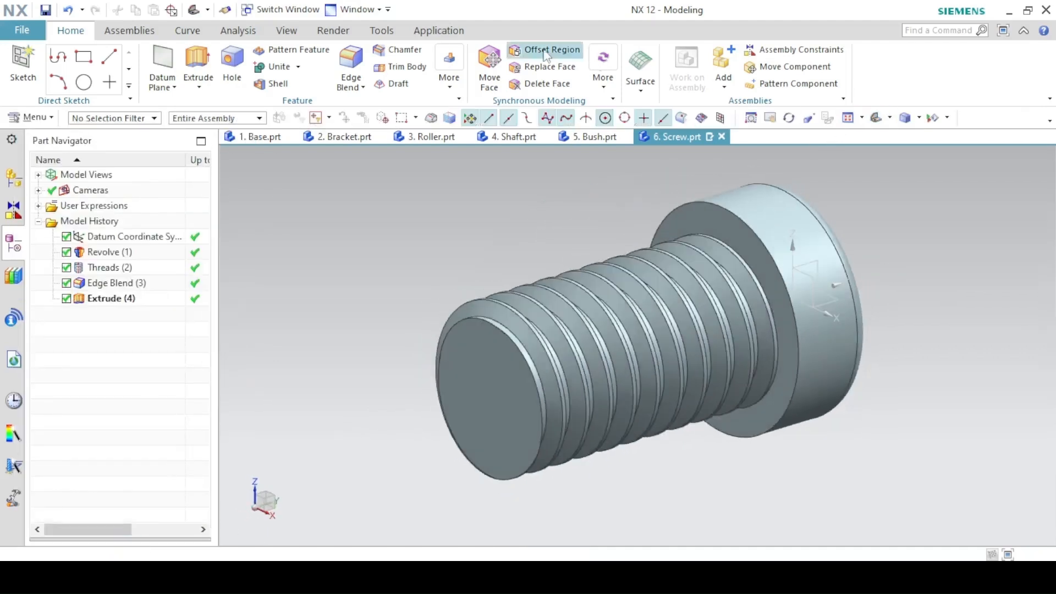
- Change the screw body's display color to Medium Gray
click(287, 30)
click(546, 66)
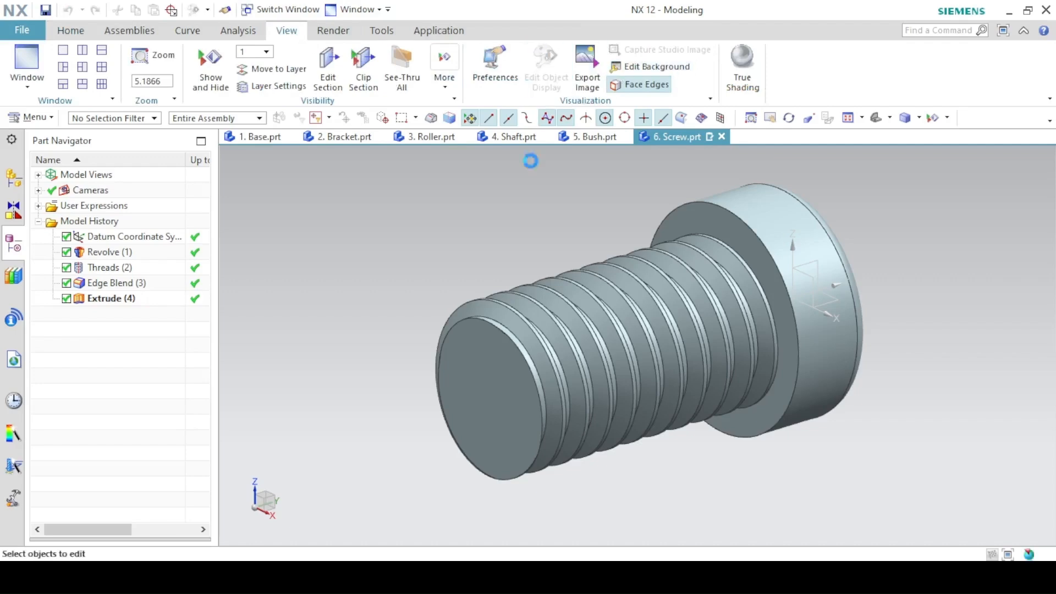
click(605, 330)
click(155, 450)
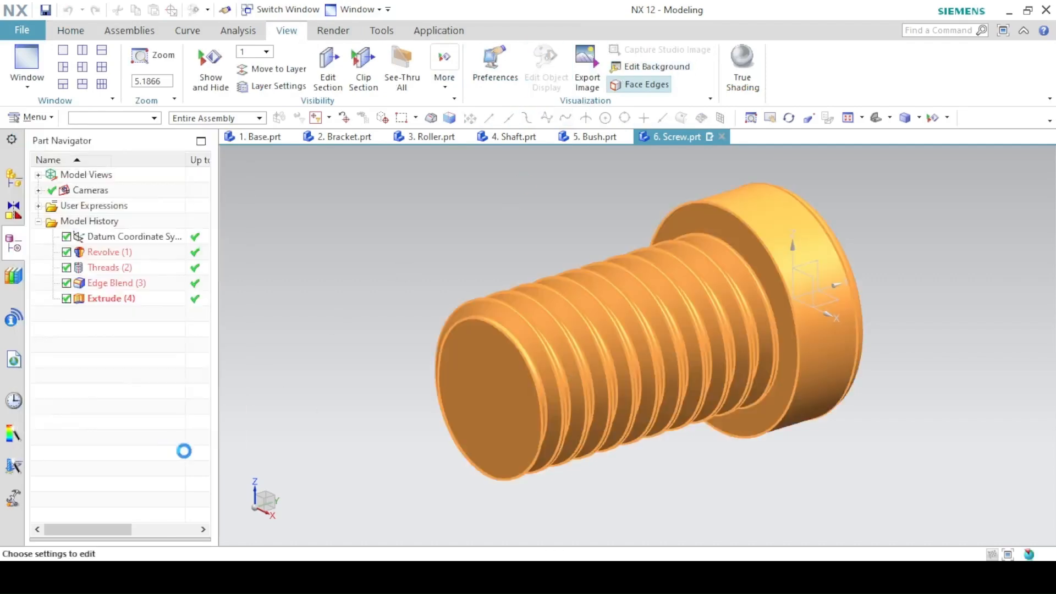
click(193, 234)
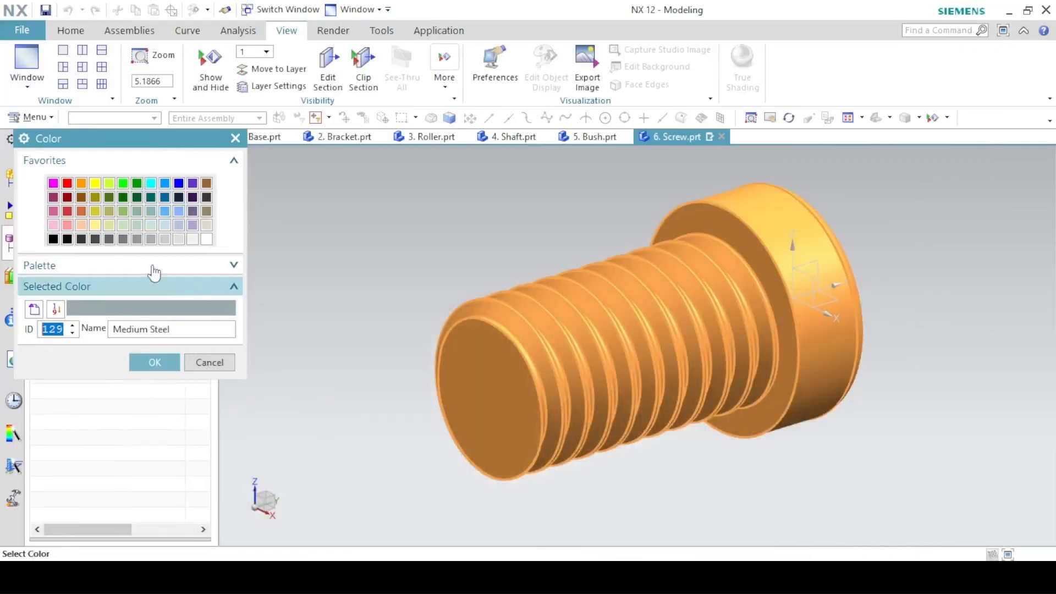
click(109, 239)
click(95, 240)
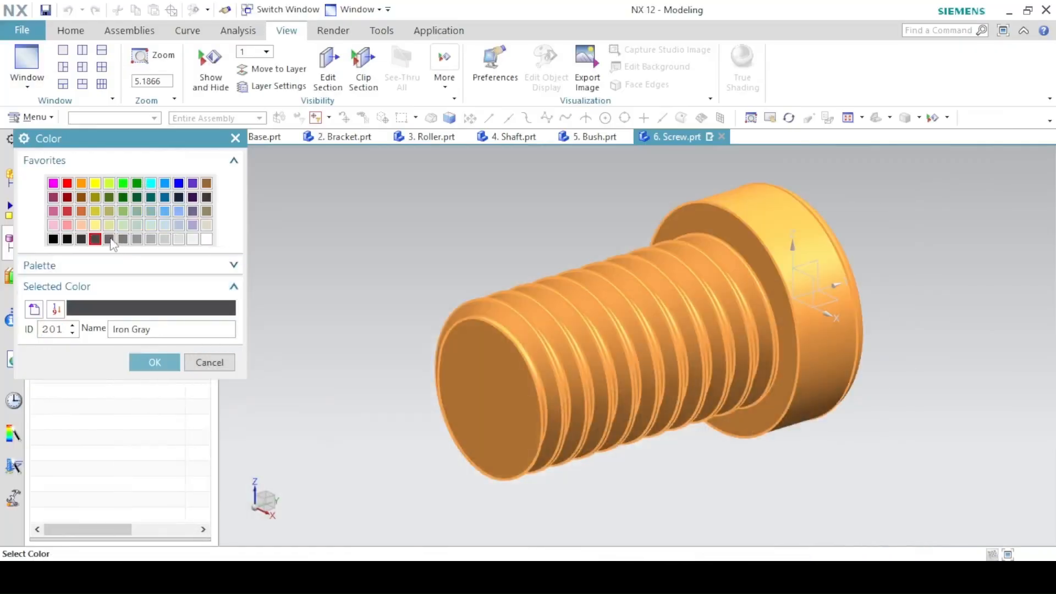
click(136, 241)
click(124, 240)
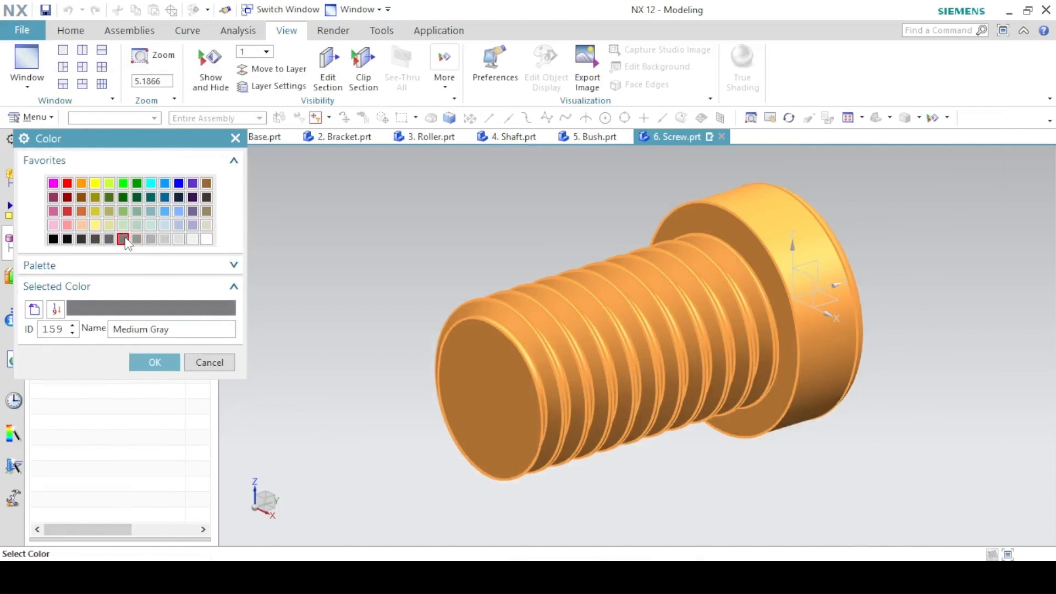
click(164, 363)
click(110, 528)
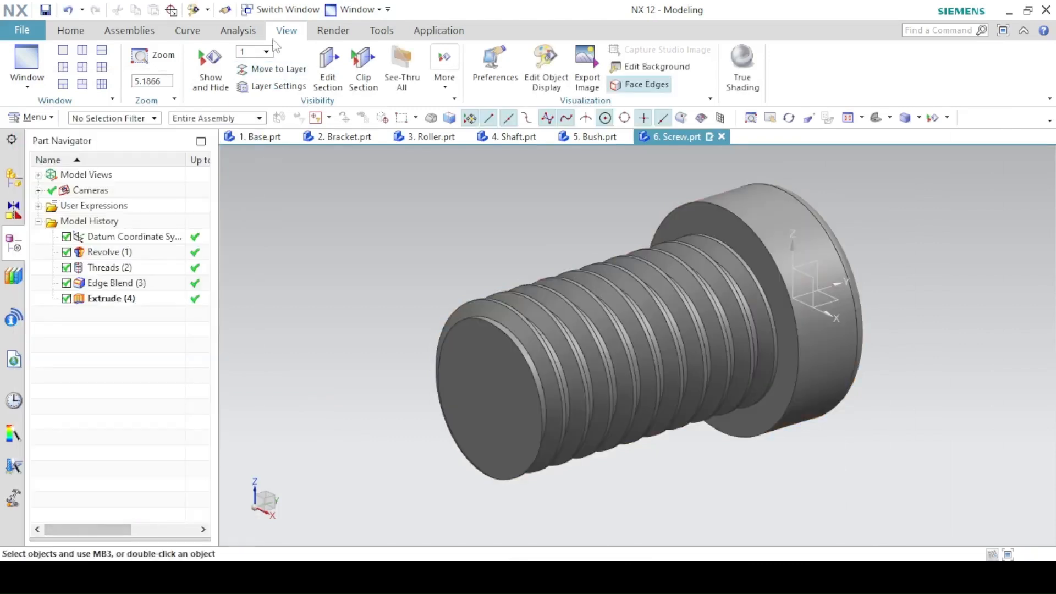
- Hide all objects except the screw's solid body and save the part
click(211, 69)
click(241, 178)
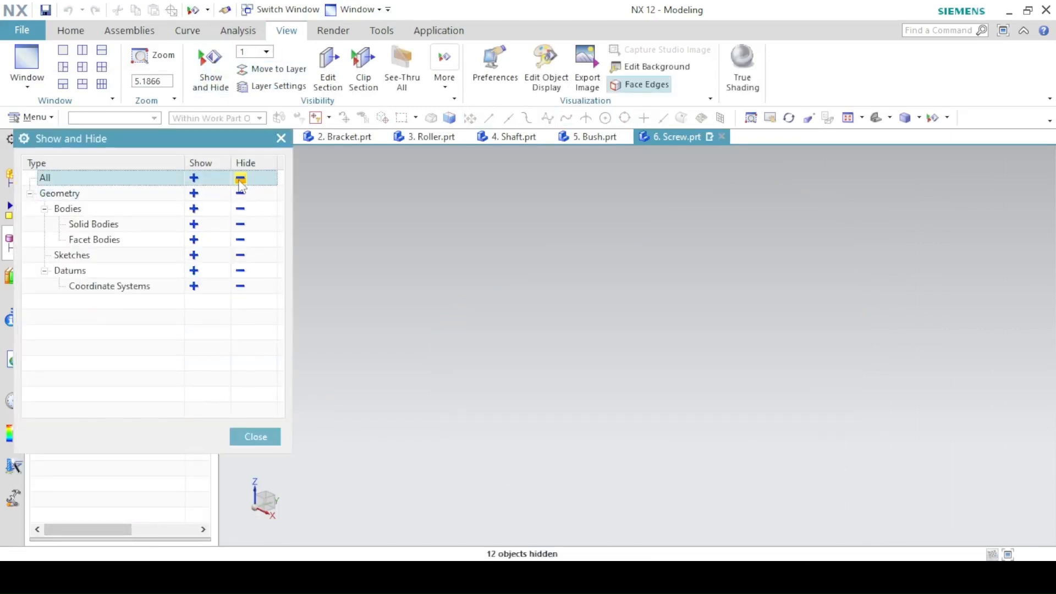
click(194, 224)
click(254, 436)
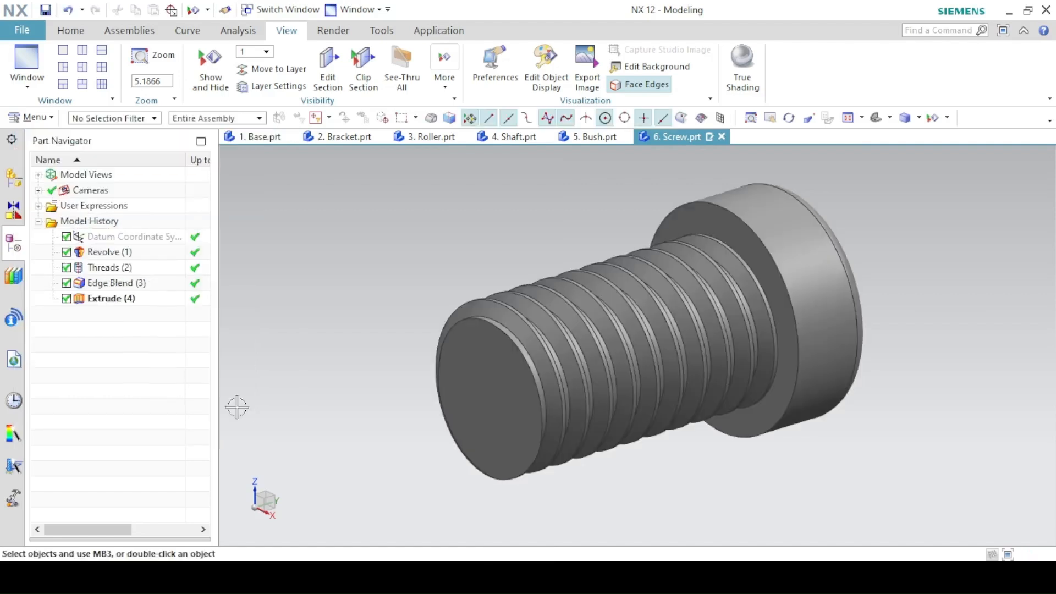
click(45, 11)
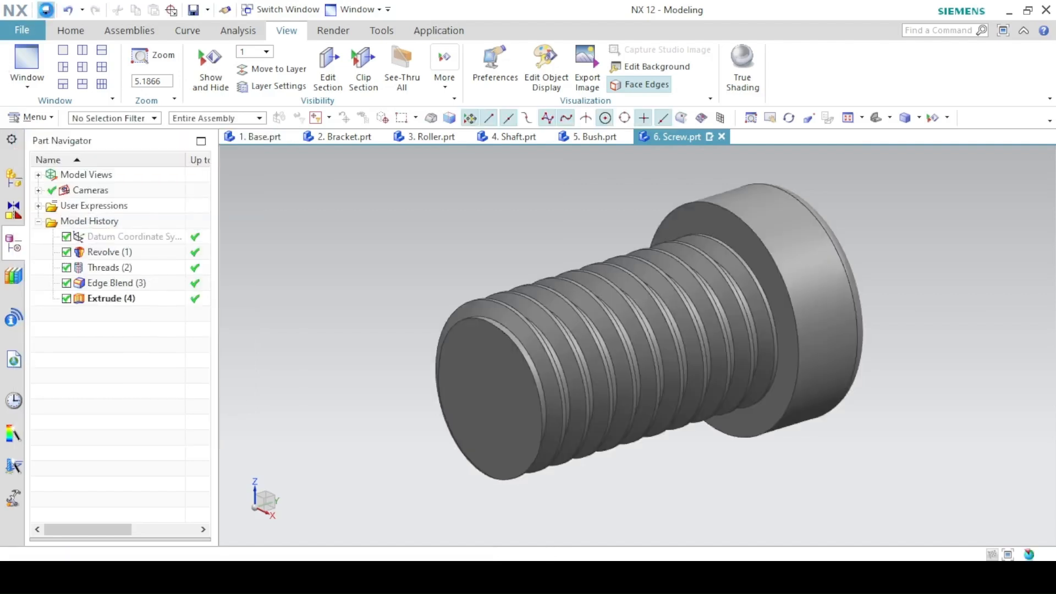
click(47, 11)
- Review the open parts from Base to Screw, and switch to the image viewer to examine the assembly's exploded view and part list
click(352, 577)
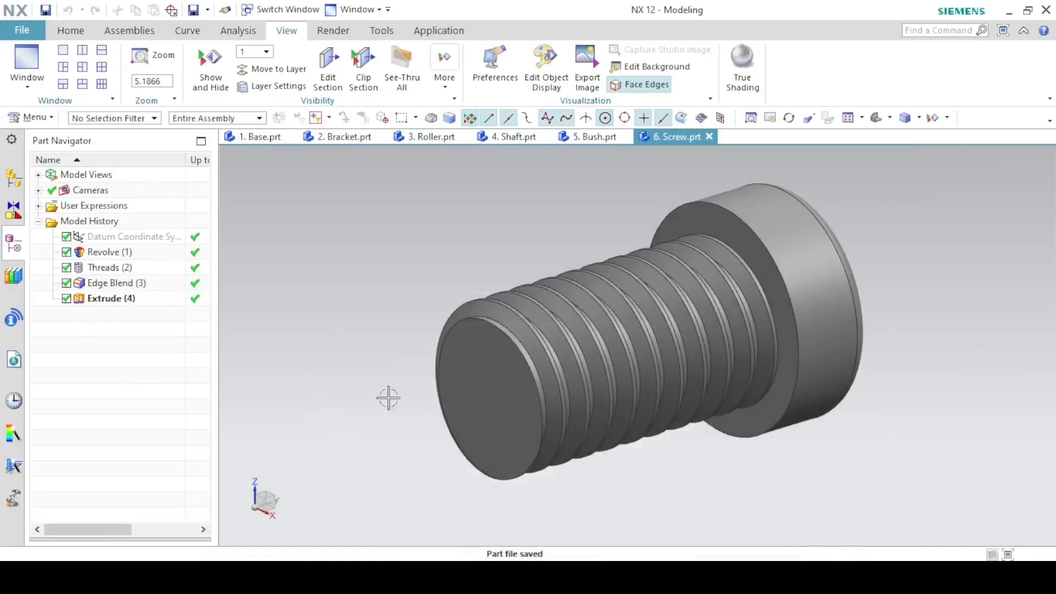
click(248, 137)
click(326, 137)
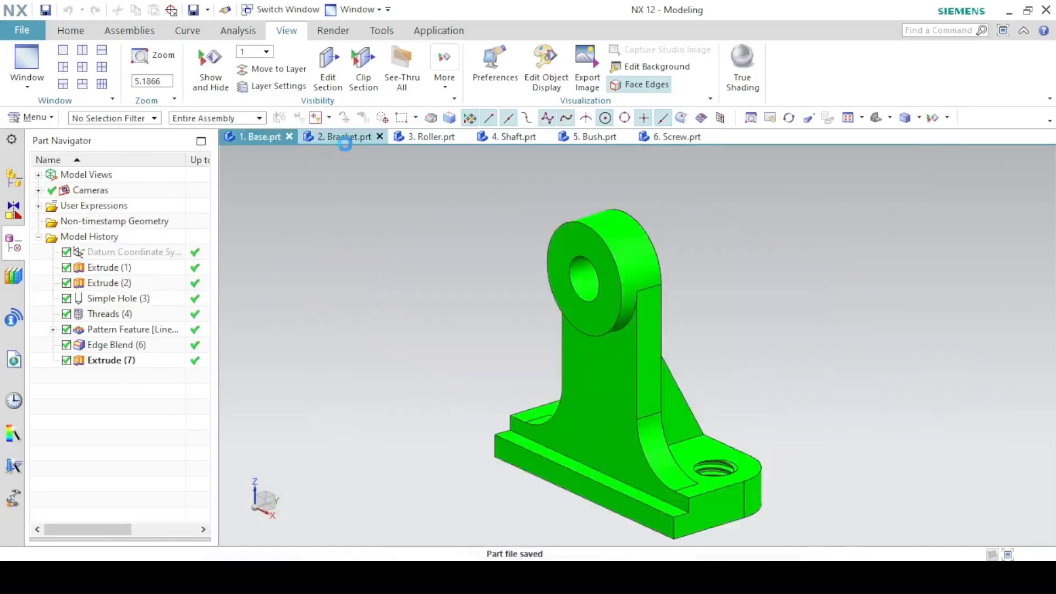
click(437, 136)
click(513, 136)
click(596, 137)
click(676, 137)
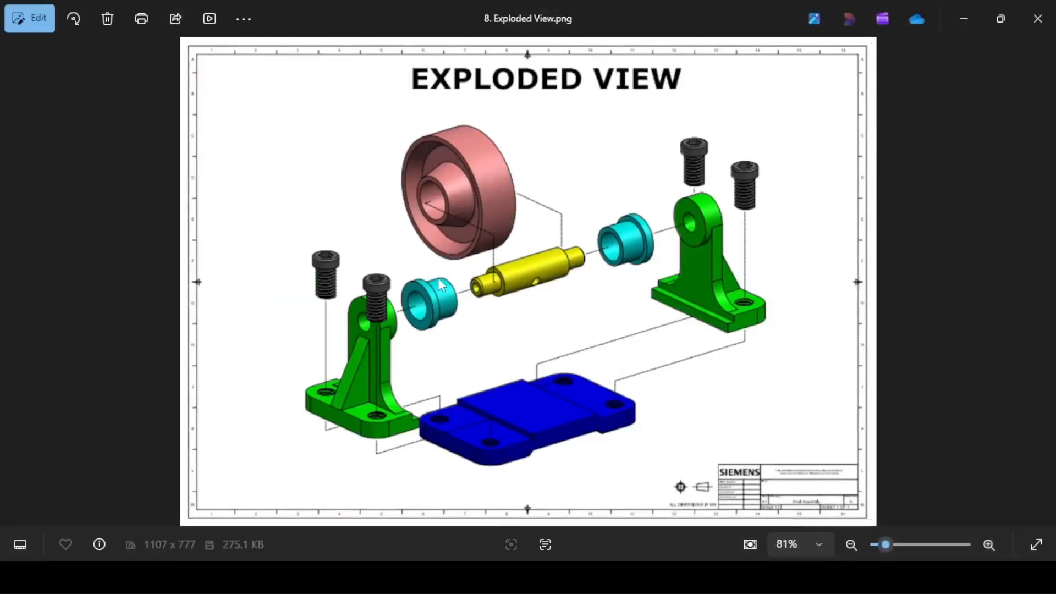
key(Left)
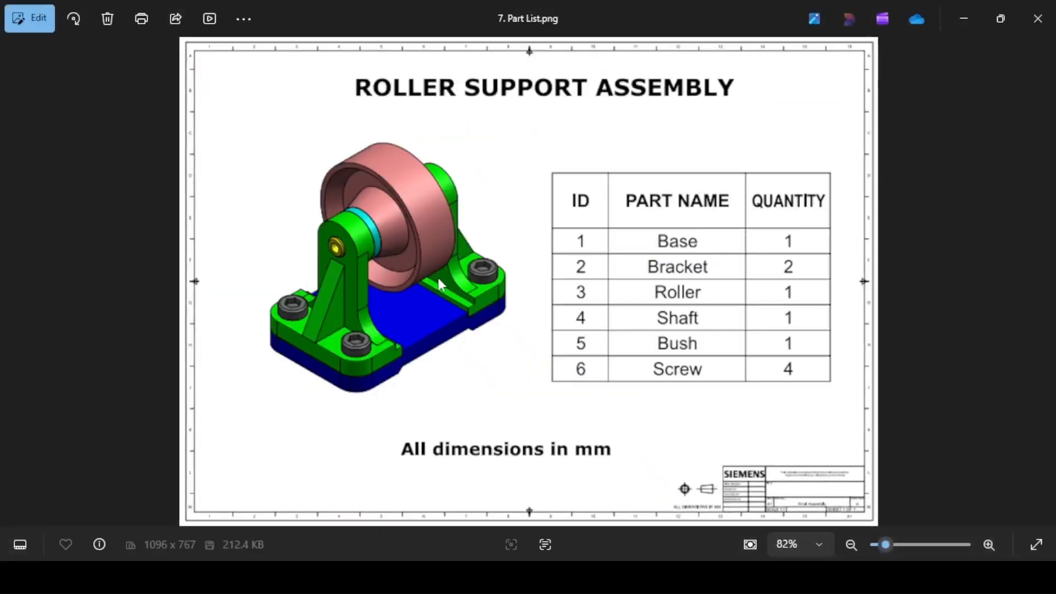